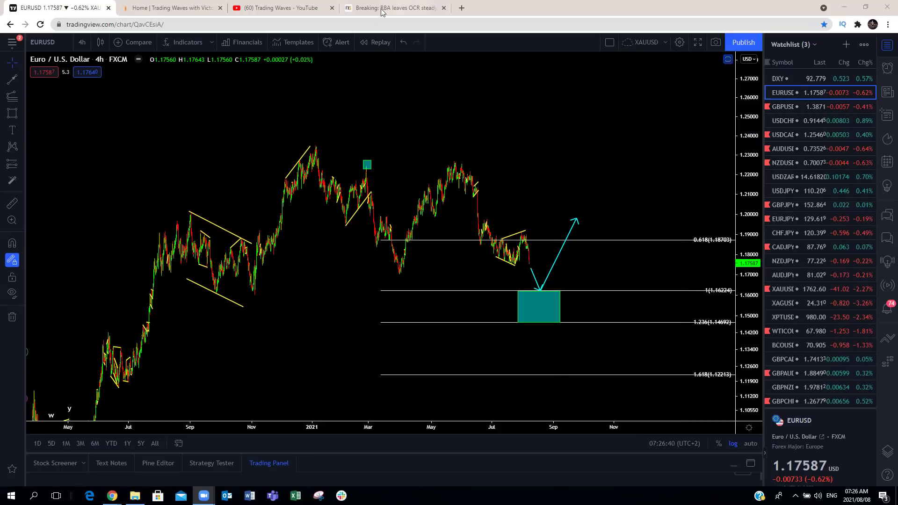
- Open the Elliott Forex & Cryptocurrency Weekly Outlook 02 06 August 2021 video from the YouTube channel and expand its description to view the links
{"action": "left_click", "coordinate": [287, 7]}
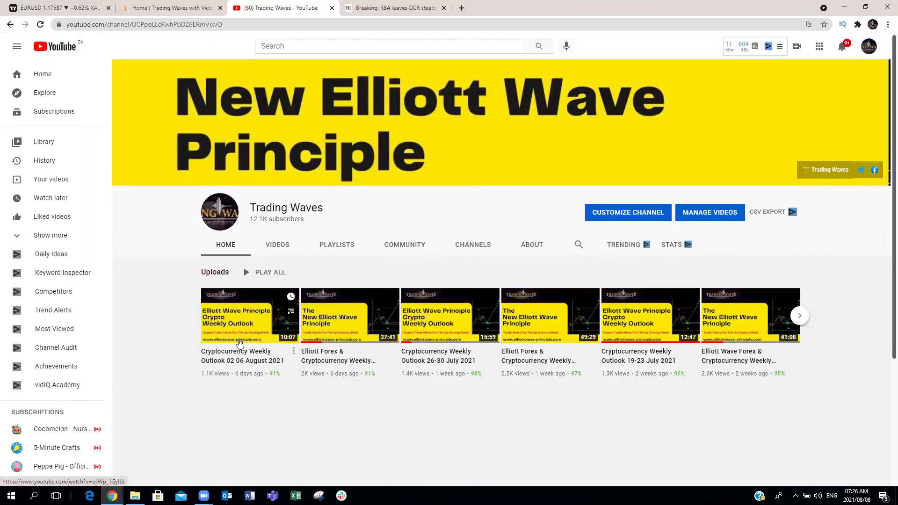
{"action": "left_click", "coordinate": [337, 324]}
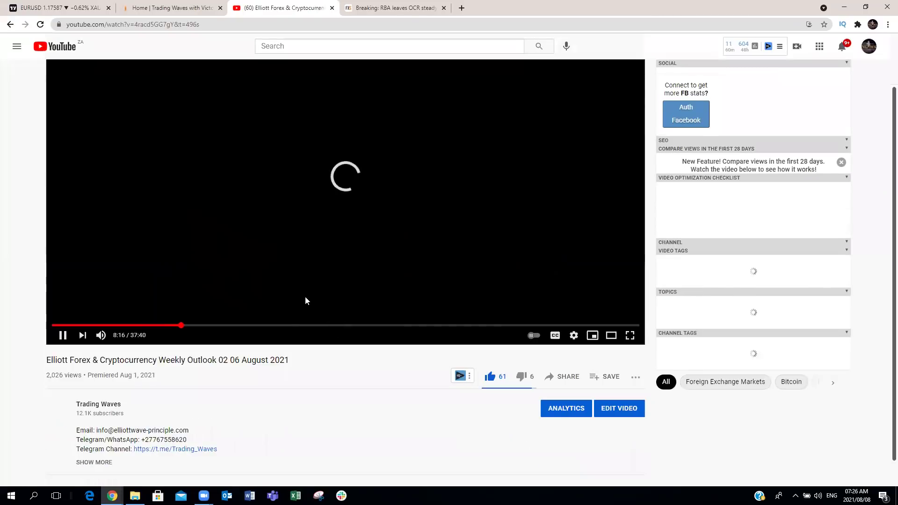
{"action": "scroll", "coordinate": [225, 413], "scroll_direction": "down", "scroll_amount": 4}
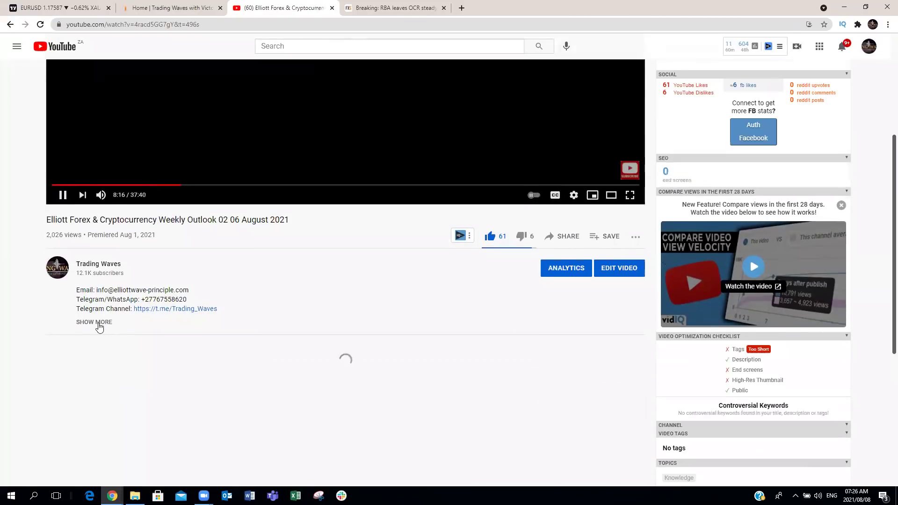
{"action": "left_click", "coordinate": [98, 324]}
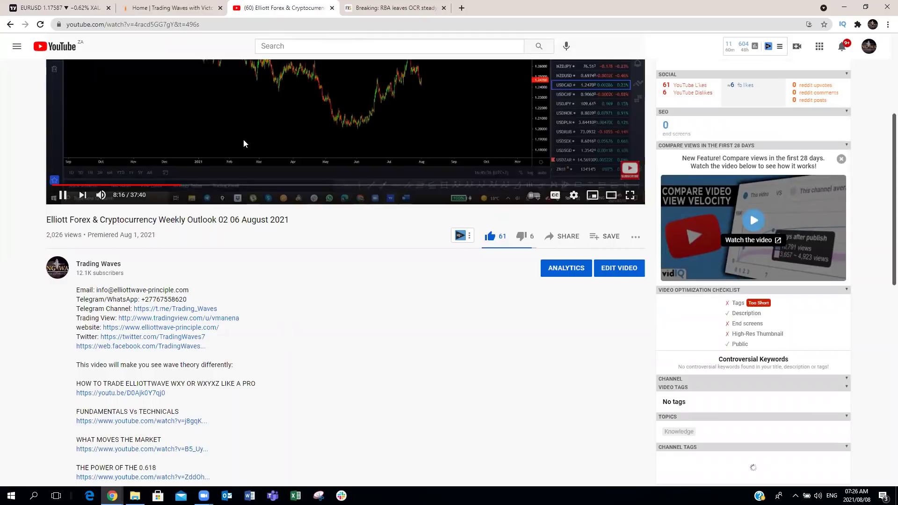
{"action": "scroll", "coordinate": [210, 362], "scroll_direction": "up", "scroll_amount": 3}
{"action": "scroll", "coordinate": [185, 357], "scroll_direction": "down", "scroll_amount": 3}
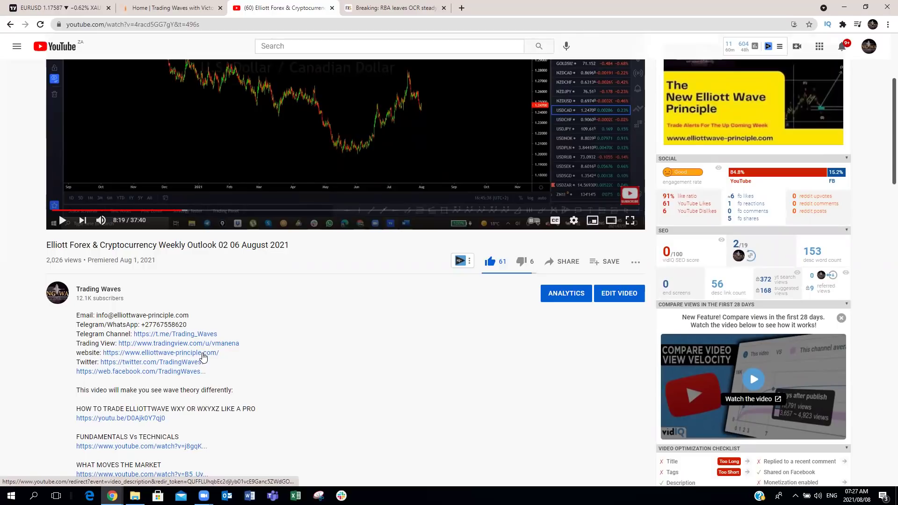
- Open the USDCHF chart of the week on the Trading Waves site, trace its w-x-y decline and rebound, and clear the marks
{"action": "left_click", "coordinate": [170, 10]}
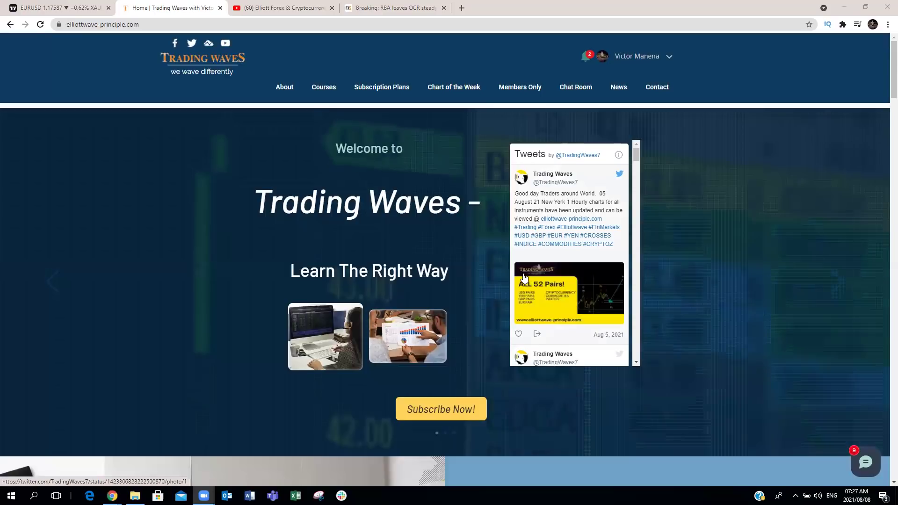
{"action": "left_click", "coordinate": [450, 89]}
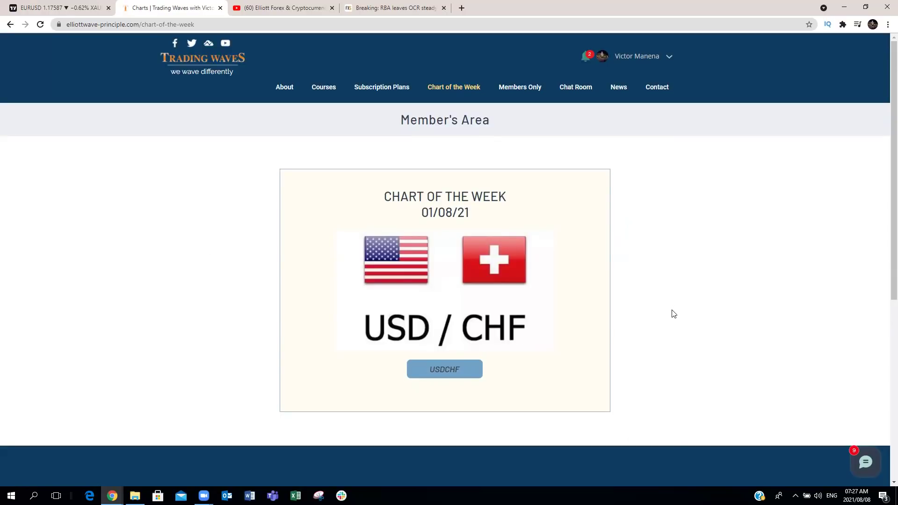
{"action": "left_click", "coordinate": [443, 274]}
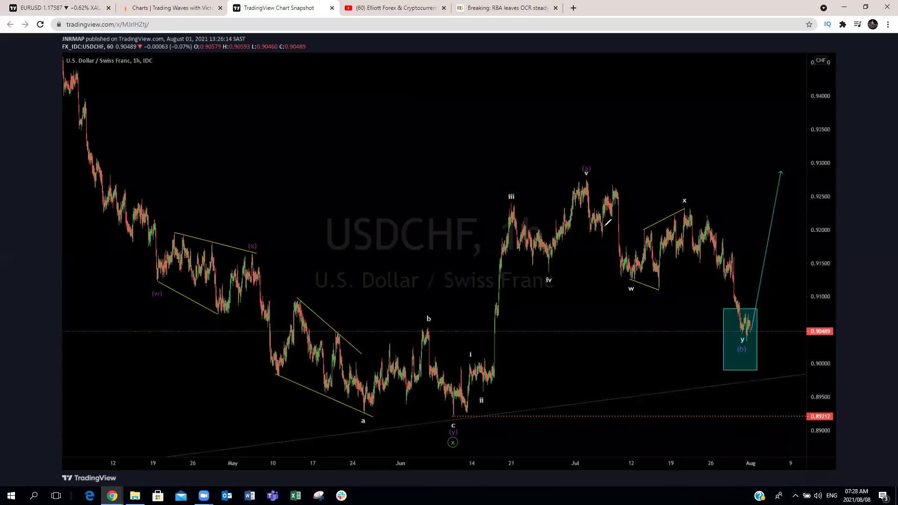
{"action": "mouse_move", "coordinate": [572, 173]}
{"action": "left_mouse_down"}
{"action": "mouse_move", "coordinate": [606, 200]}
{"action": "mouse_move", "coordinate": [633, 273]}
{"action": "mouse_move", "coordinate": [662, 238]}
{"action": "mouse_move", "coordinate": [701, 229]}
{"action": "mouse_move", "coordinate": [744, 333]}
{"action": "mouse_move", "coordinate": [738, 325]}
{"action": "mouse_move", "coordinate": [755, 237]}
{"action": "left_mouse_up"}
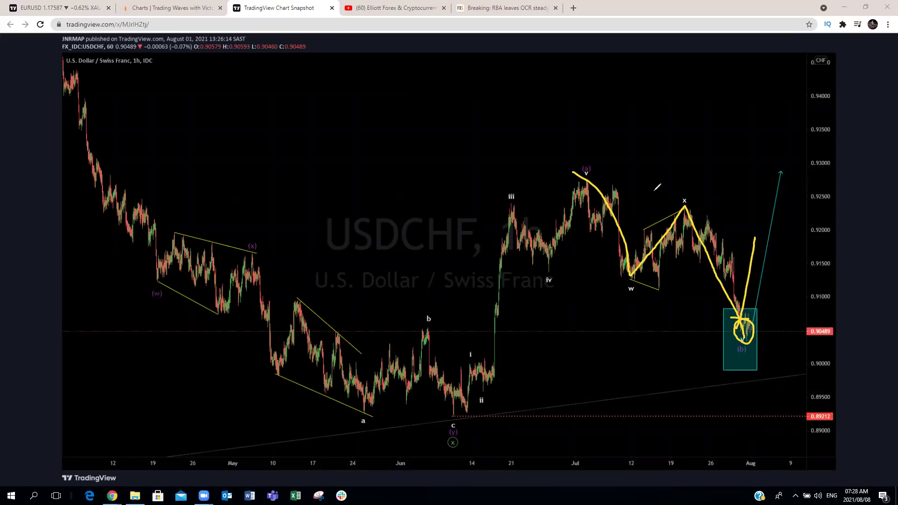
{"action": "key", "text": "e"}
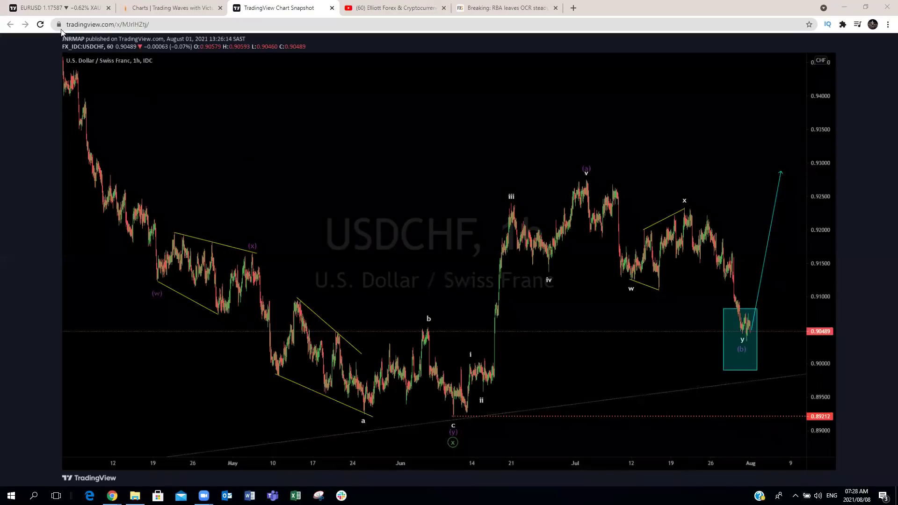
- Return to the live TradingView chart, load USDCHF with its 2021 price history in view, and hide all saved drawings
{"action": "left_click", "coordinate": [40, 9]}
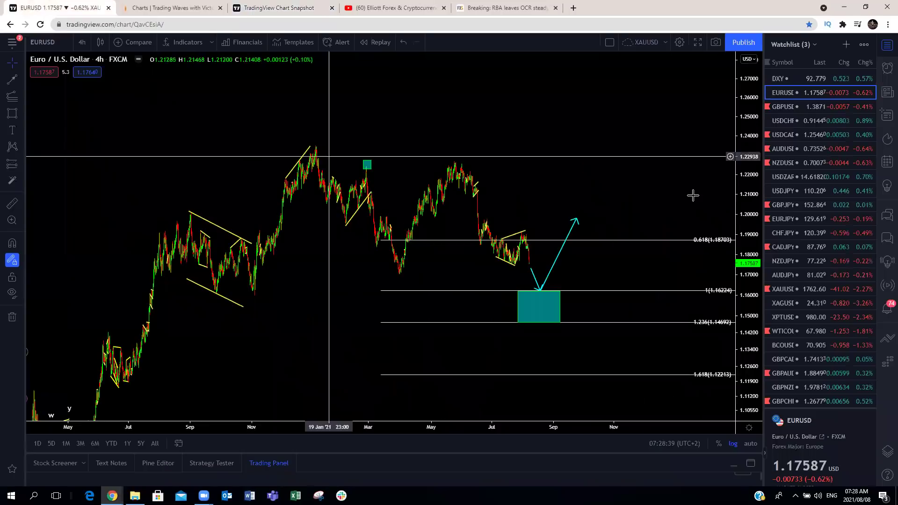
{"action": "left_click", "coordinate": [789, 122]}
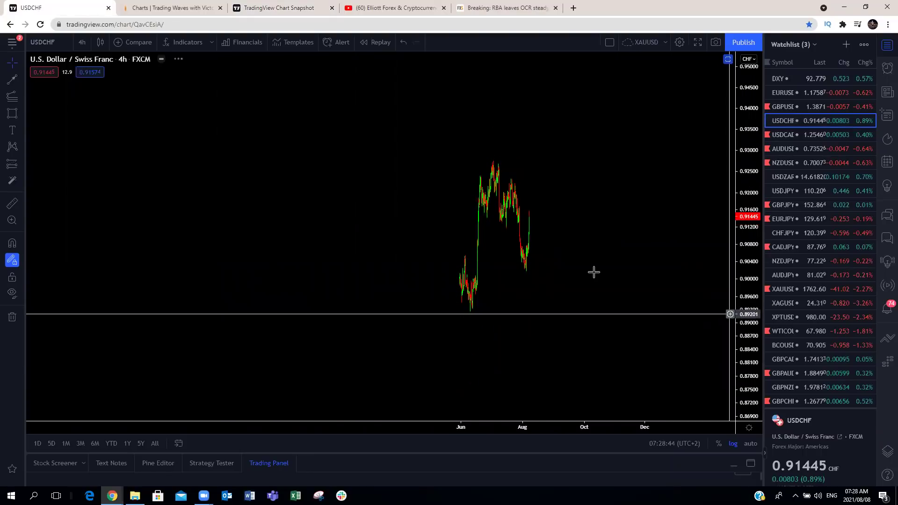
{"action": "left_click_drag", "start_coordinate": [333, 242], "coordinate": [605, 277]}
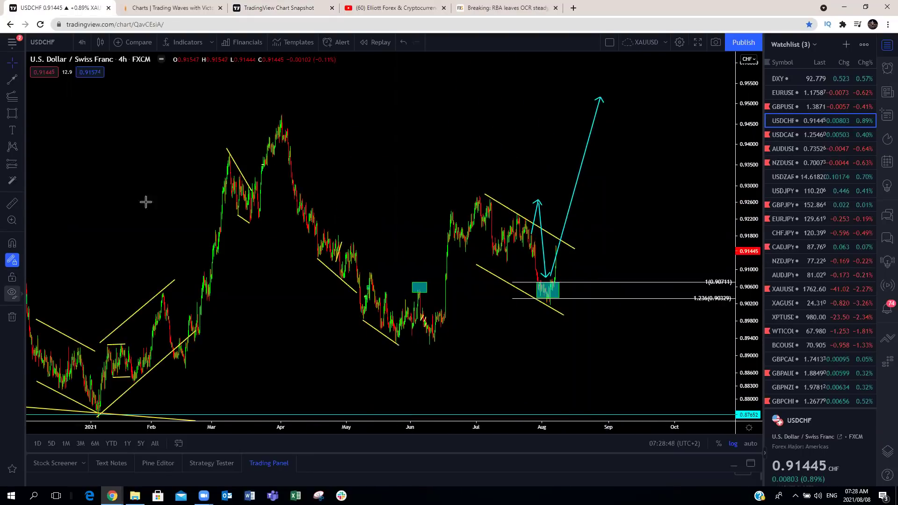
{"action": "left_click", "coordinate": [12, 293]}
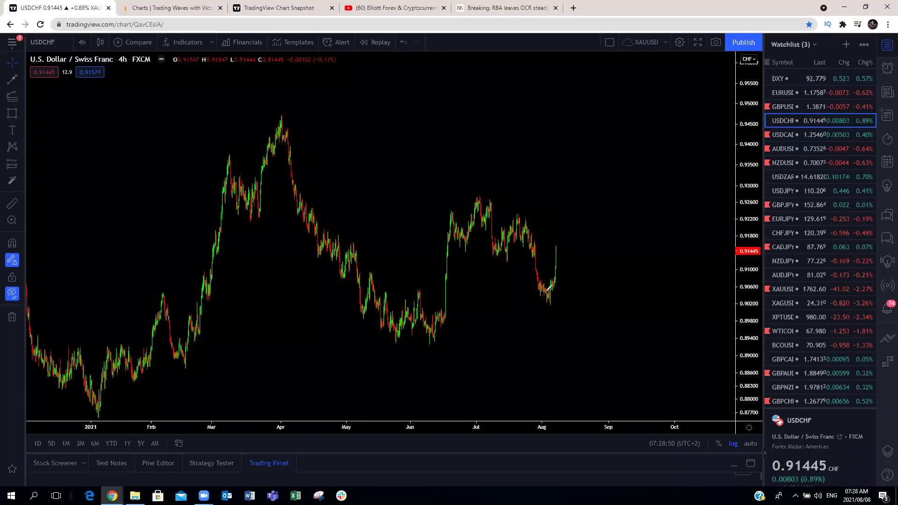
- Annotate USDCHF's rebound from the August low and the falling channel around the July decline, and clear the marks
{"action": "mouse_move", "coordinate": [542, 294]}
{"action": "left_mouse_down"}
{"action": "mouse_move", "coordinate": [549, 306]}
{"action": "mouse_move", "coordinate": [563, 237]}
{"action": "left_mouse_up"}
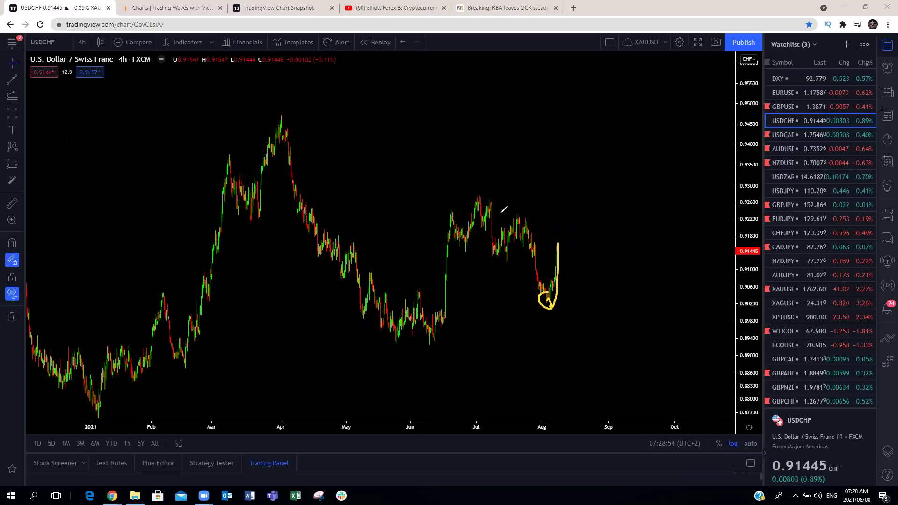
{"action": "left_click_drag", "start_coordinate": [486, 196], "coordinate": [561, 237]}
{"action": "left_click_drag", "start_coordinate": [491, 253], "coordinate": [566, 291]}
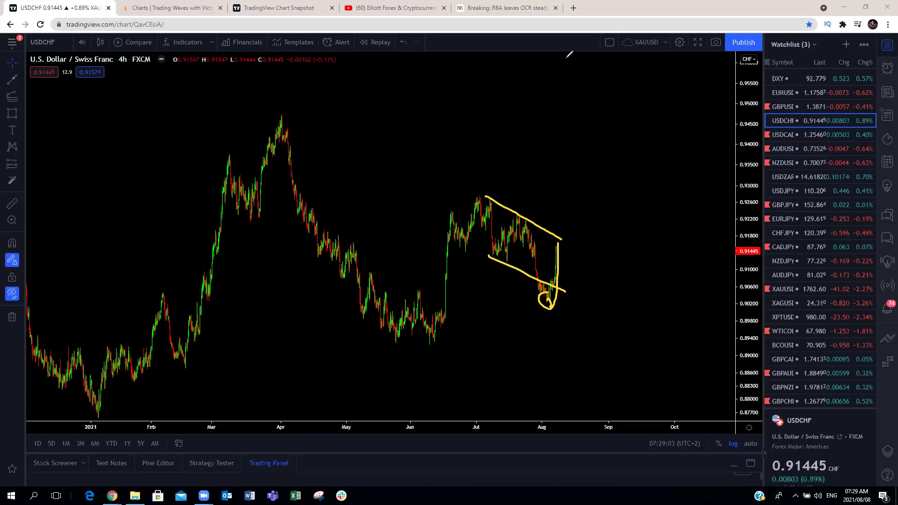
{"action": "key", "text": "Escape"}
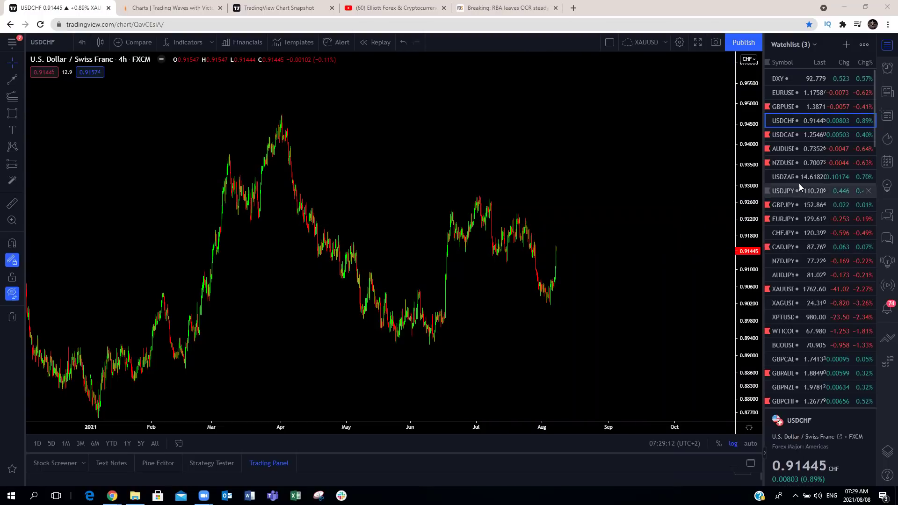
- Load the DXY chart and fit the 4h price history from mid-2020 to August 2021 in view
{"action": "left_click", "coordinate": [790, 79]}
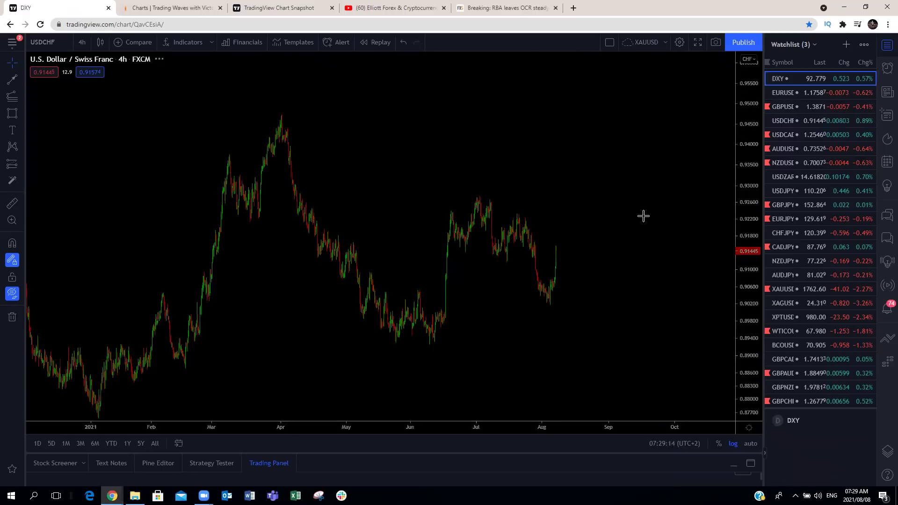
{"action": "left_click_drag", "start_coordinate": [661, 210], "coordinate": [613, 257]}
{"action": "scroll", "coordinate": [617, 249], "scroll_direction": "down", "scroll_amount": 5}
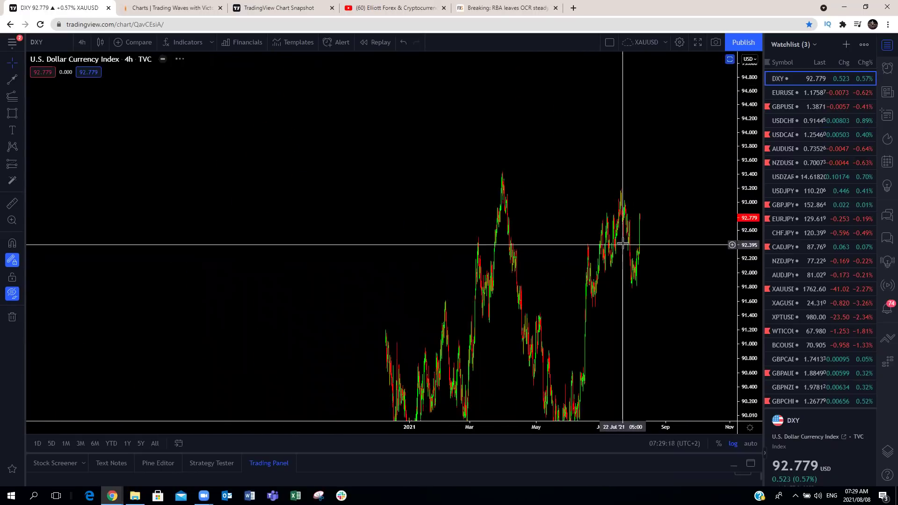
{"action": "left_click_drag", "start_coordinate": [748, 140], "coordinate": [688, 327]}
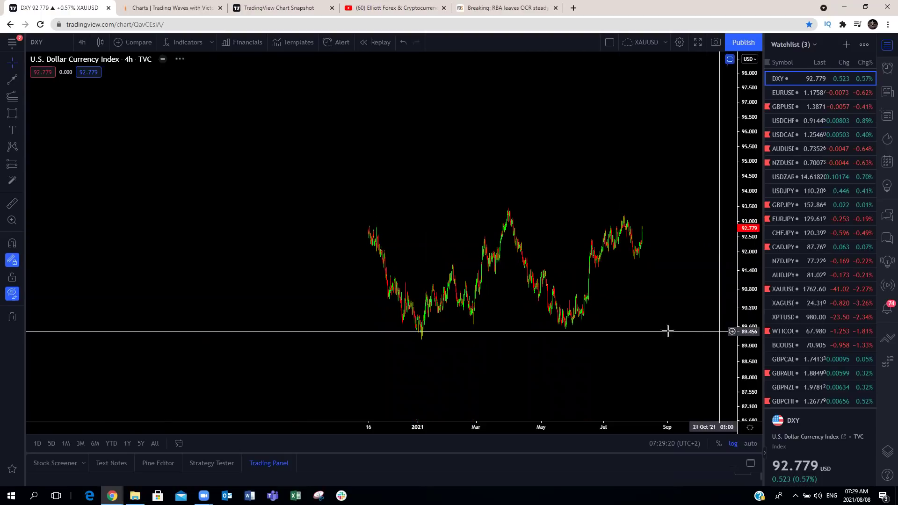
{"action": "left_click_drag", "start_coordinate": [621, 321], "coordinate": [545, 316]}
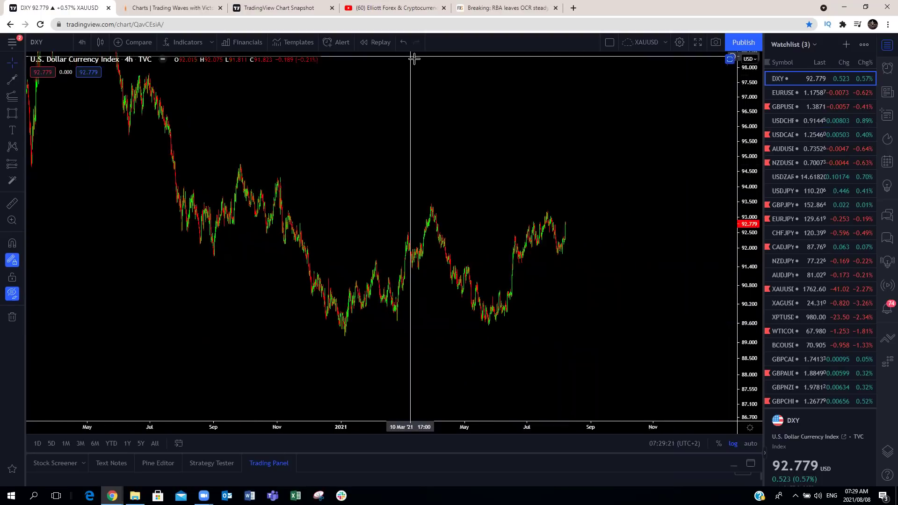
- Trace DXY's main swings in yellow from the January low to a projected new high, and undo a trial red pullback path
{"action": "mouse_move", "coordinate": [342, 335]}
{"action": "left_mouse_down"}
{"action": "mouse_move", "coordinate": [382, 307]}
{"action": "mouse_move", "coordinate": [432, 204]}
{"action": "mouse_move", "coordinate": [471, 293]}
{"action": "mouse_move", "coordinate": [505, 310]}
{"action": "mouse_move", "coordinate": [549, 216]}
{"action": "left_mouse_up"}
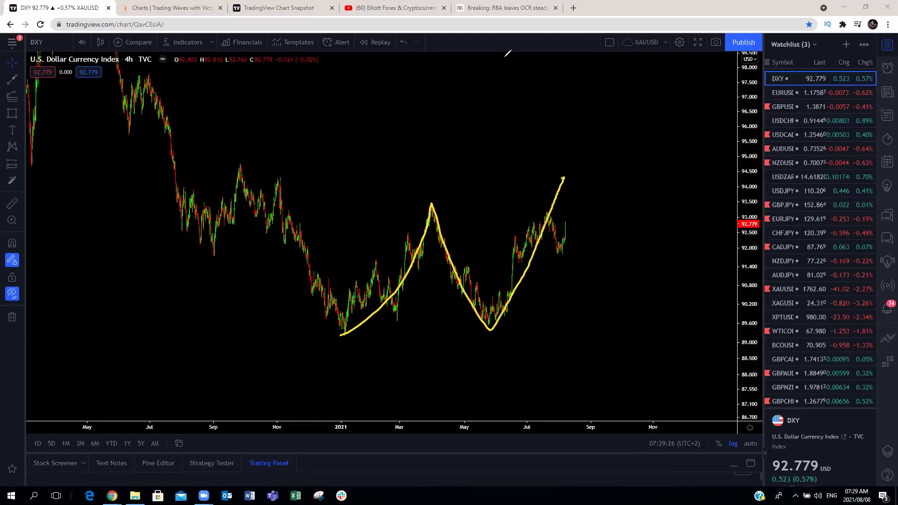
{"action": "mouse_move", "coordinate": [547, 212]}
{"action": "left_mouse_down"}
{"action": "mouse_move", "coordinate": [558, 253]}
{"action": "mouse_move", "coordinate": [566, 236]}
{"action": "mouse_move", "coordinate": [567, 258]}
{"action": "mouse_move", "coordinate": [592, 196]}
{"action": "left_mouse_up"}
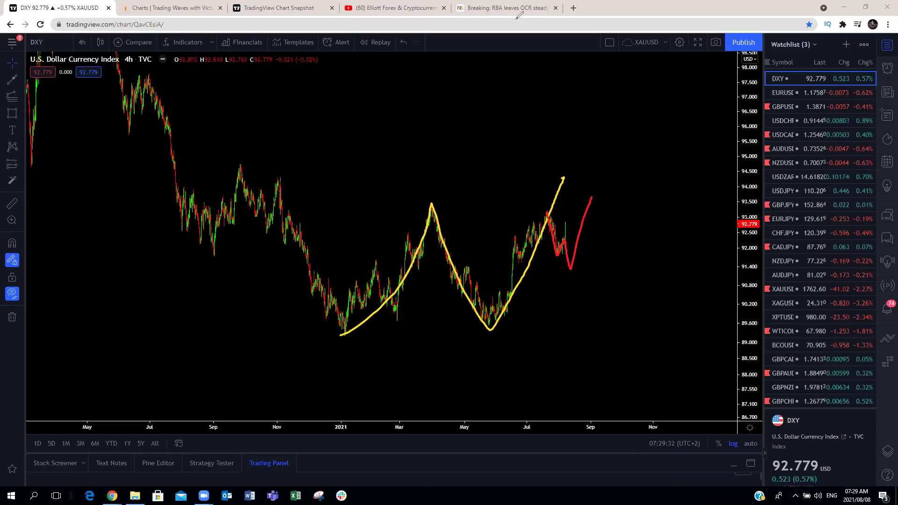
{"action": "key", "text": "ctrl+z"}
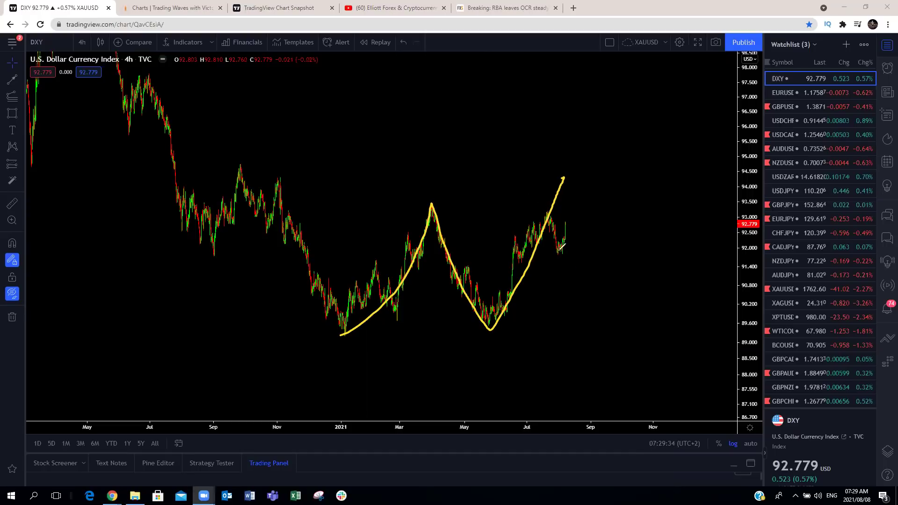
- Sketch DXY's sub-waves in red up to the projected high, labelling the spring peak W and the following low Y
{"action": "left_click_drag", "start_coordinate": [561, 249], "coordinate": [575, 176]}
{"action": "mouse_move", "coordinate": [344, 324]}
{"action": "left_mouse_down"}
{"action": "mouse_move", "coordinate": [378, 259]}
{"action": "mouse_move", "coordinate": [402, 281]}
{"action": "mouse_move", "coordinate": [418, 206]}
{"action": "left_mouse_up"}
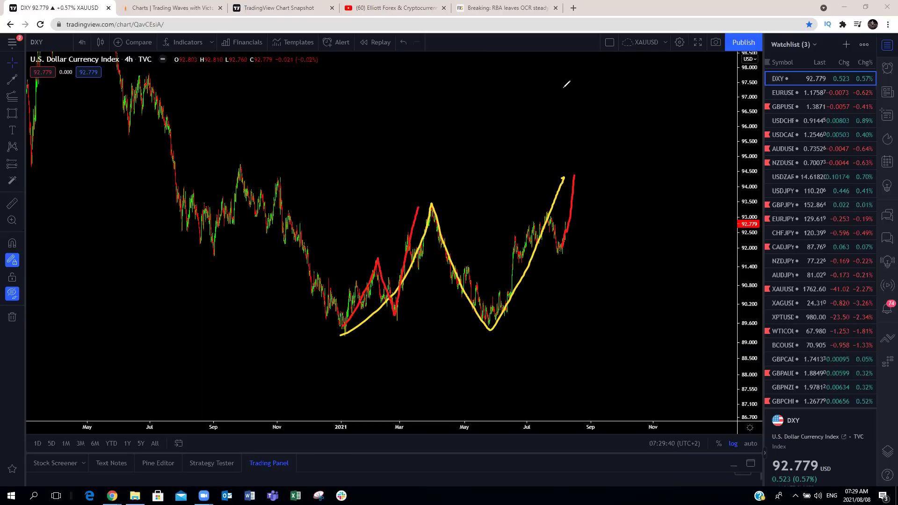
{"action": "mouse_move", "coordinate": [453, 262]}
{"action": "left_mouse_down"}
{"action": "mouse_move", "coordinate": [455, 295]}
{"action": "mouse_move", "coordinate": [472, 292]}
{"action": "mouse_move", "coordinate": [487, 326]}
{"action": "mouse_move", "coordinate": [536, 212]}
{"action": "mouse_move", "coordinate": [546, 252]}
{"action": "mouse_move", "coordinate": [580, 181]}
{"action": "left_mouse_up"}
{"action": "mouse_move", "coordinate": [413, 176]}
{"action": "left_mouse_down"}
{"action": "mouse_move", "coordinate": [428, 196]}
{"action": "mouse_move", "coordinate": [434, 177]}
{"action": "left_mouse_up"}
{"action": "left_click_drag", "start_coordinate": [500, 334], "coordinate": [490, 356]}
{"action": "left_click_drag", "start_coordinate": [482, 340], "coordinate": [492, 348]}
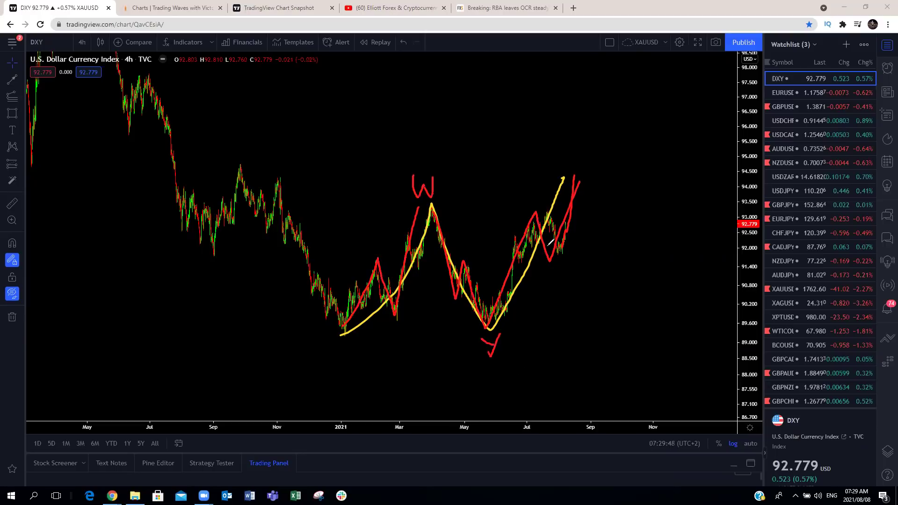
- Mark DXY's projected top as y with a drop after it, add lines along the lows and highs, and clear the annotations
{"action": "mouse_move", "coordinate": [566, 136]}
{"action": "left_mouse_down"}
{"action": "mouse_move", "coordinate": [574, 148]}
{"action": "mouse_move", "coordinate": [562, 162]}
{"action": "mouse_move", "coordinate": [593, 217]}
{"action": "mouse_move", "coordinate": [600, 275]}
{"action": "left_mouse_up"}
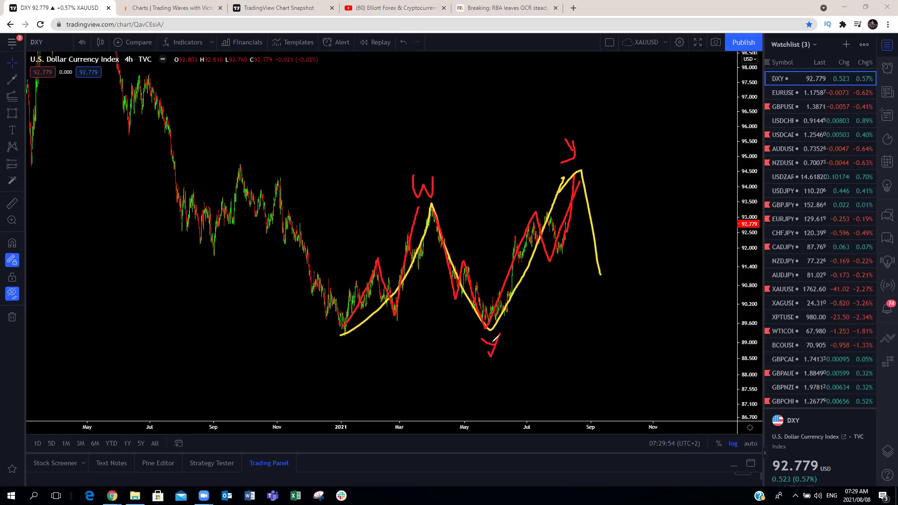
{"action": "left_click_drag", "start_coordinate": [350, 337], "coordinate": [485, 337]}
{"action": "left_click_drag", "start_coordinate": [444, 199], "coordinate": [548, 175]}
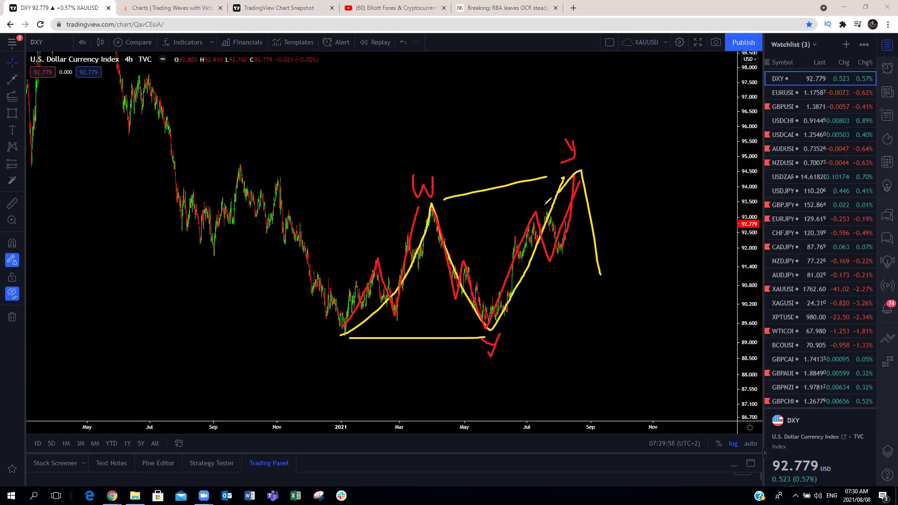
{"action": "left_click_drag", "start_coordinate": [567, 225], "coordinate": [572, 171]}
{"action": "key", "text": "Escape"}
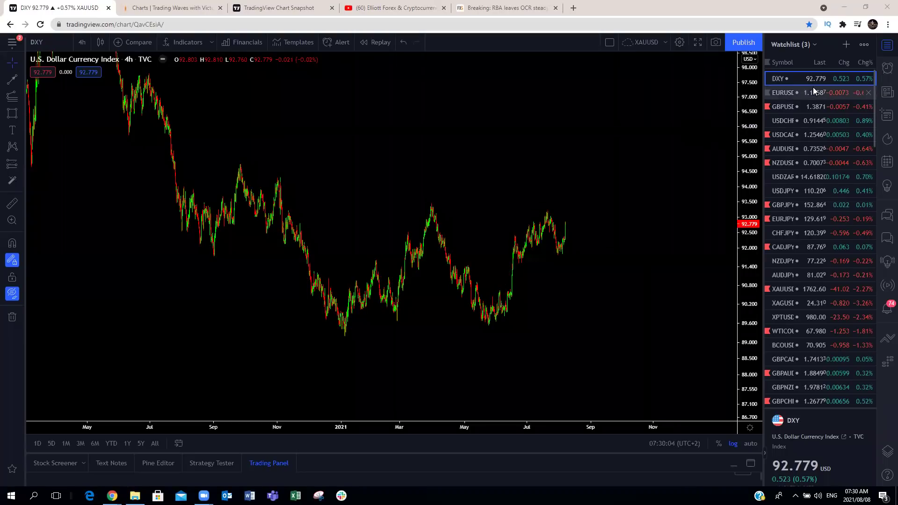
- Load the EURUSD chart and trace its zigzag swings in yellow from the January 2021 high to a projected low near 1.16100
{"action": "left_click", "coordinate": [794, 94]}
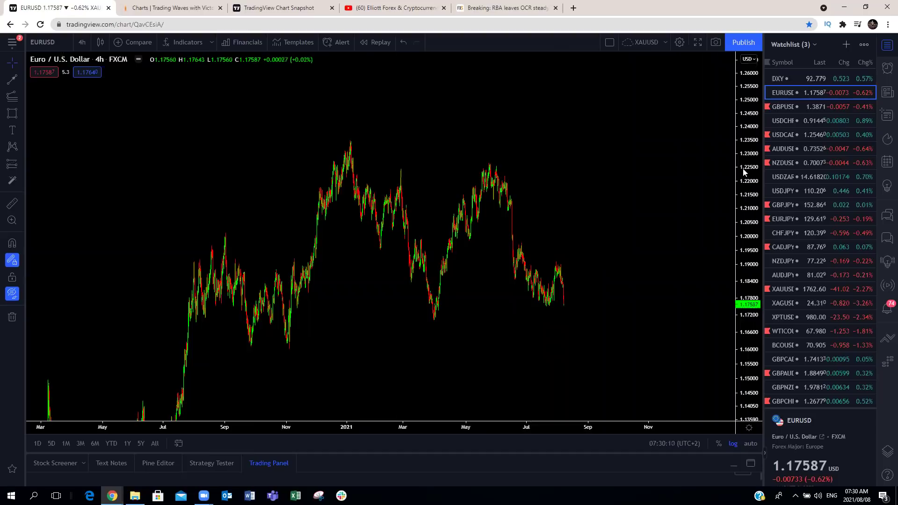
{"action": "left_click_drag", "start_coordinate": [547, 215], "coordinate": [527, 207]}
{"action": "left_click_drag", "start_coordinate": [593, 207], "coordinate": [489, 141]}
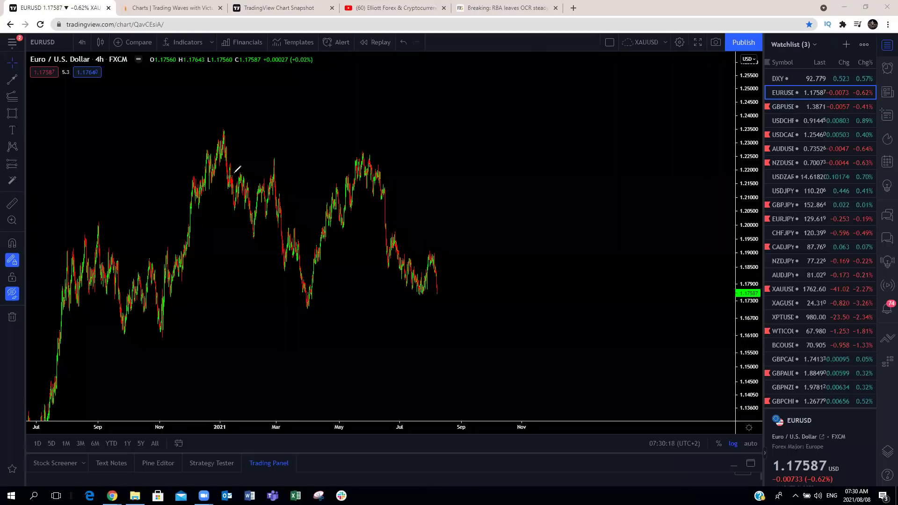
{"action": "mouse_move", "coordinate": [219, 128]}
{"action": "left_mouse_down"}
{"action": "mouse_move", "coordinate": [252, 223]}
{"action": "mouse_move", "coordinate": [267, 162]}
{"action": "mouse_move", "coordinate": [312, 292]}
{"action": "mouse_move", "coordinate": [338, 204]}
{"action": "mouse_move", "coordinate": [344, 221]}
{"action": "left_mouse_up"}
{"action": "mouse_move", "coordinate": [361, 175]}
{"action": "left_mouse_down"}
{"action": "mouse_move", "coordinate": [367, 146]}
{"action": "mouse_move", "coordinate": [412, 293]}
{"action": "mouse_move", "coordinate": [435, 253]}
{"action": "mouse_move", "coordinate": [454, 335]}
{"action": "left_mouse_up"}
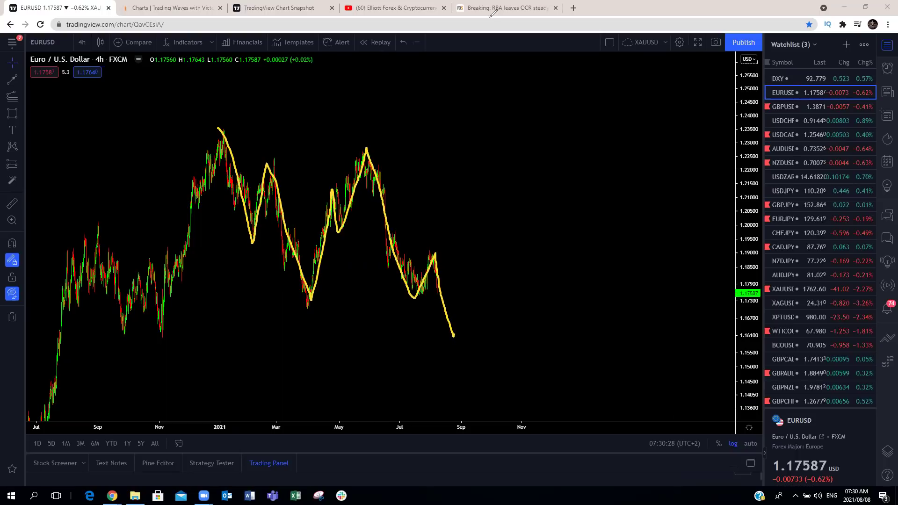
- Mark EURUSD's July low and rebound in red, sketch an upward continuation, and undo that continuation
{"action": "left_click_drag", "start_coordinate": [418, 297], "coordinate": [430, 249]}
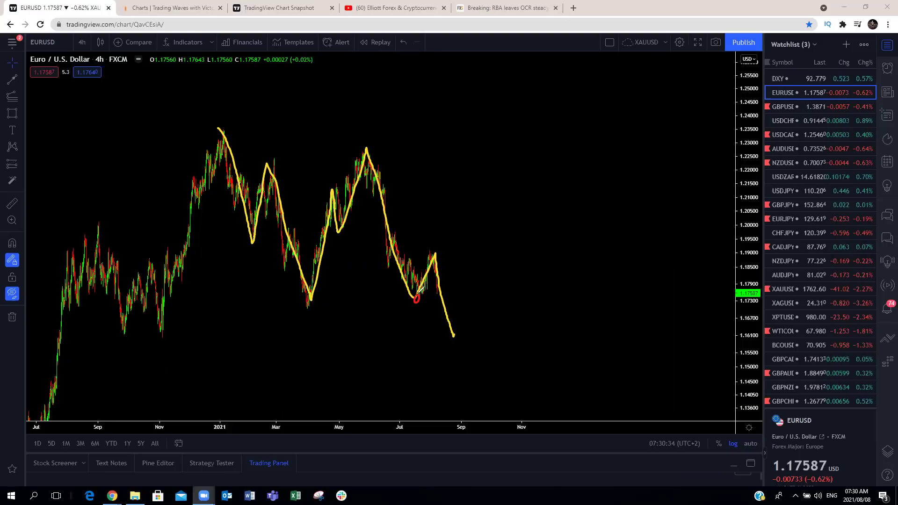
{"action": "mouse_move", "coordinate": [429, 251]}
{"action": "left_mouse_down"}
{"action": "mouse_move", "coordinate": [445, 266]}
{"action": "mouse_move", "coordinate": [451, 228]}
{"action": "left_mouse_up"}
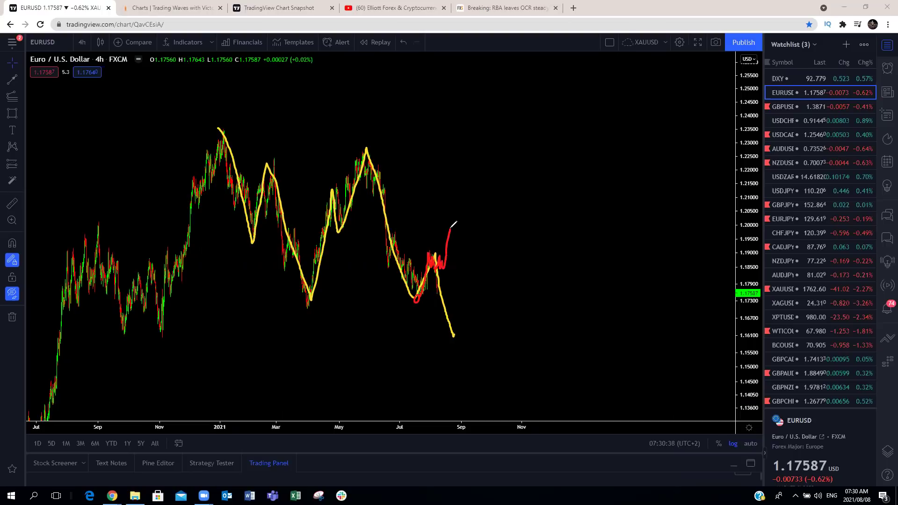
{"action": "key", "text": "ctrl+z"}
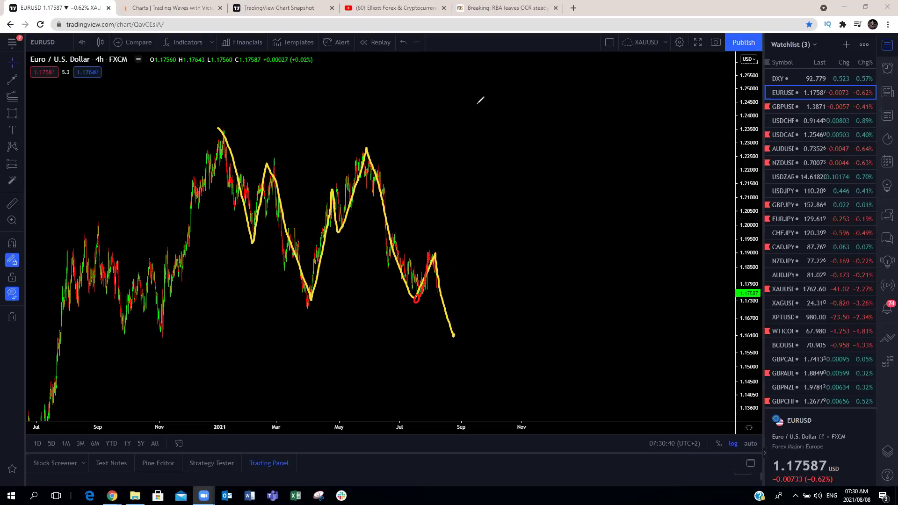
- Trace EURUSD's decline from the May high in red, through the July range and rebound, to a projected low near 1.16100
{"action": "mouse_move", "coordinate": [408, 282]}
{"action": "left_mouse_down"}
{"action": "mouse_move", "coordinate": [414, 260]}
{"action": "mouse_move", "coordinate": [421, 285]}
{"action": "mouse_move", "coordinate": [431, 252]}
{"action": "mouse_move", "coordinate": [412, 263]}
{"action": "mouse_move", "coordinate": [417, 298]}
{"action": "left_mouse_up"}
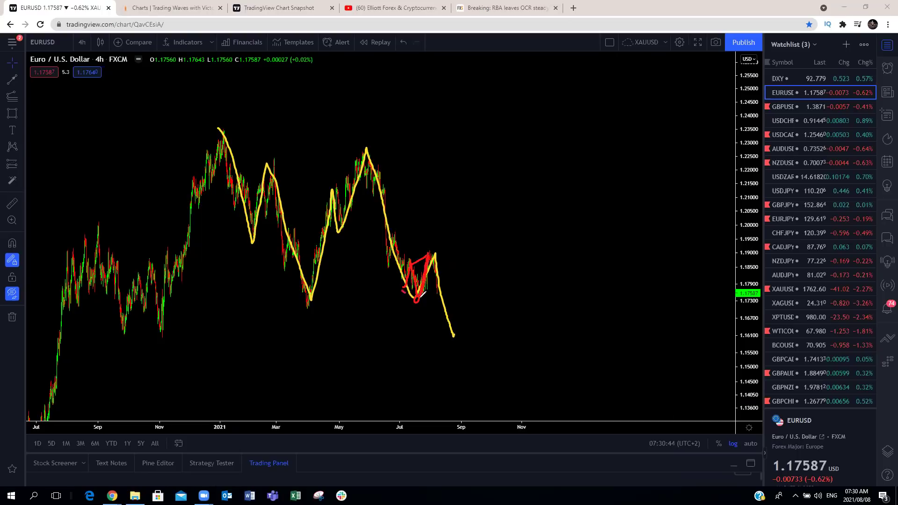
{"action": "left_click_drag", "start_coordinate": [359, 155], "coordinate": [383, 212]}
{"action": "mouse_move", "coordinate": [403, 256]}
{"action": "left_mouse_down"}
{"action": "mouse_move", "coordinate": [433, 277]}
{"action": "mouse_move", "coordinate": [448, 337]}
{"action": "left_mouse_up"}
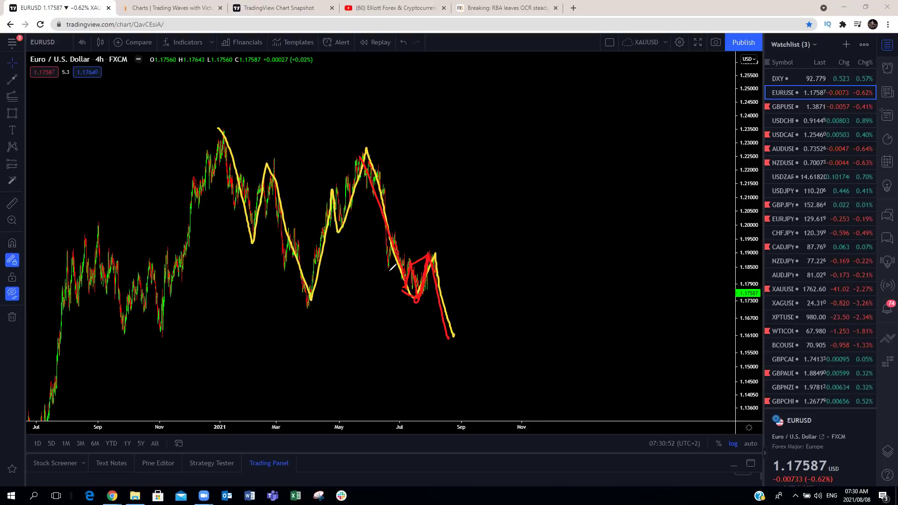
- Draw red lines along EURUSD's lows and highs, label the March low W, May high X and projected low, and clear the annotations
{"action": "left_click_drag", "start_coordinate": [331, 306], "coordinate": [429, 342]}
{"action": "left_click_drag", "start_coordinate": [252, 130], "coordinate": [342, 161]}
{"action": "mouse_move", "coordinate": [285, 322]}
{"action": "left_mouse_down"}
{"action": "mouse_move", "coordinate": [304, 332]}
{"action": "mouse_move", "coordinate": [305, 322]}
{"action": "left_mouse_up"}
{"action": "left_click_drag", "start_coordinate": [366, 104], "coordinate": [365, 122]}
{"action": "left_click_drag", "start_coordinate": [354, 115], "coordinate": [372, 126]}
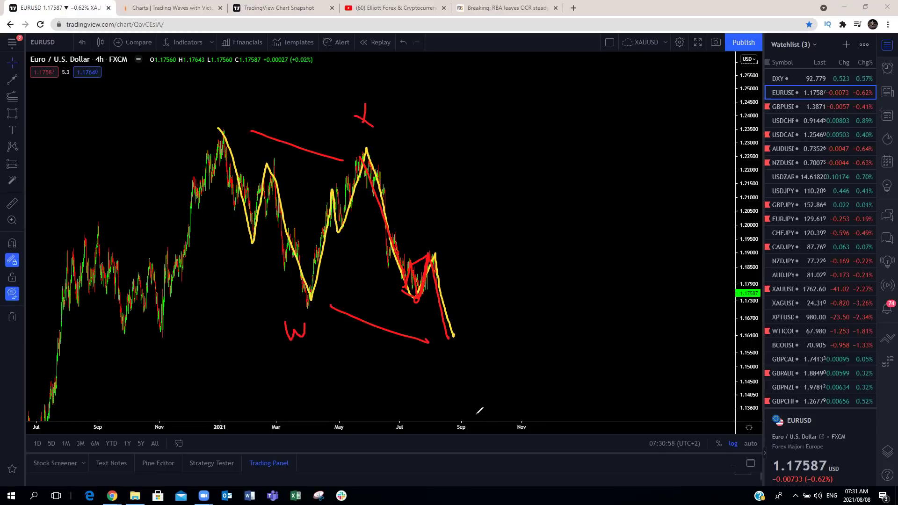
{"action": "left_click_drag", "start_coordinate": [449, 347], "coordinate": [449, 367]}
{"action": "left_click_drag", "start_coordinate": [440, 283], "coordinate": [453, 333]}
{"action": "key", "text": "Escape"}
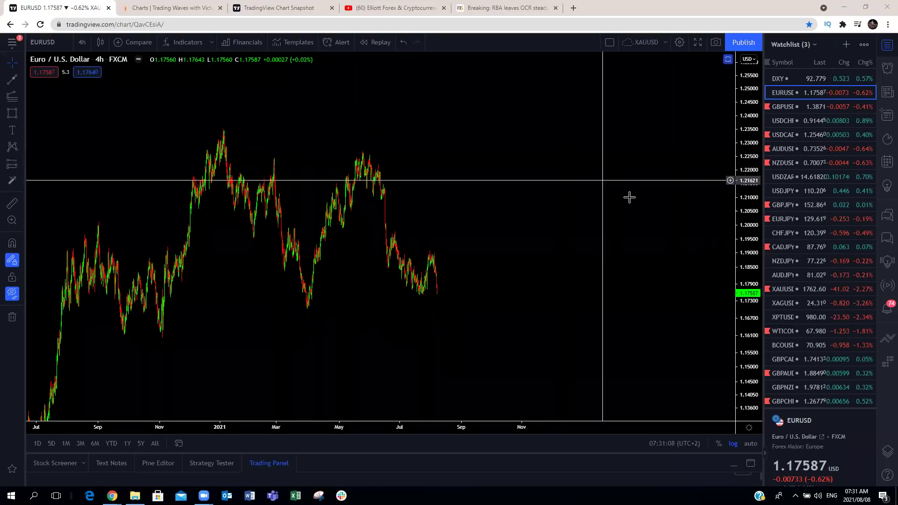
- Load the GBPUSD chart, circle the July low in red, trace the rebound in yellow, and clear the annotations
{"action": "left_click", "coordinate": [787, 107]}
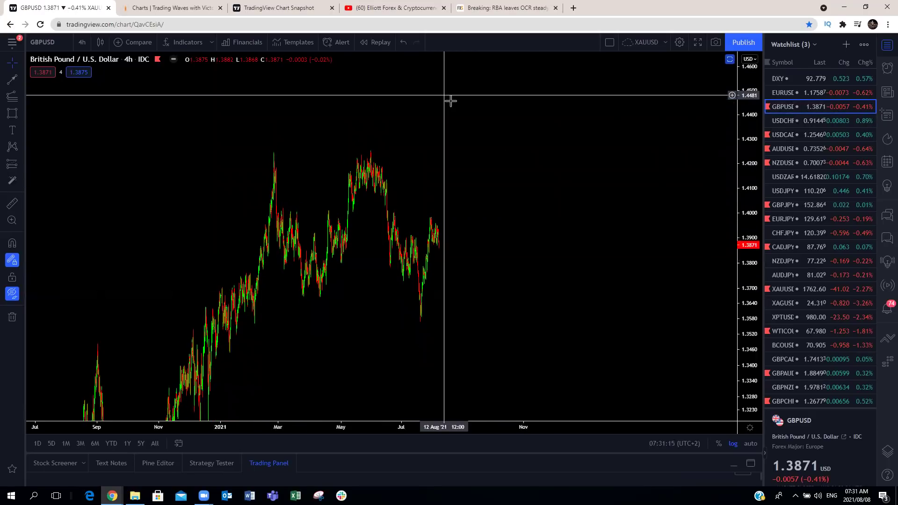
{"action": "left_click_drag", "start_coordinate": [413, 311], "coordinate": [417, 309]}
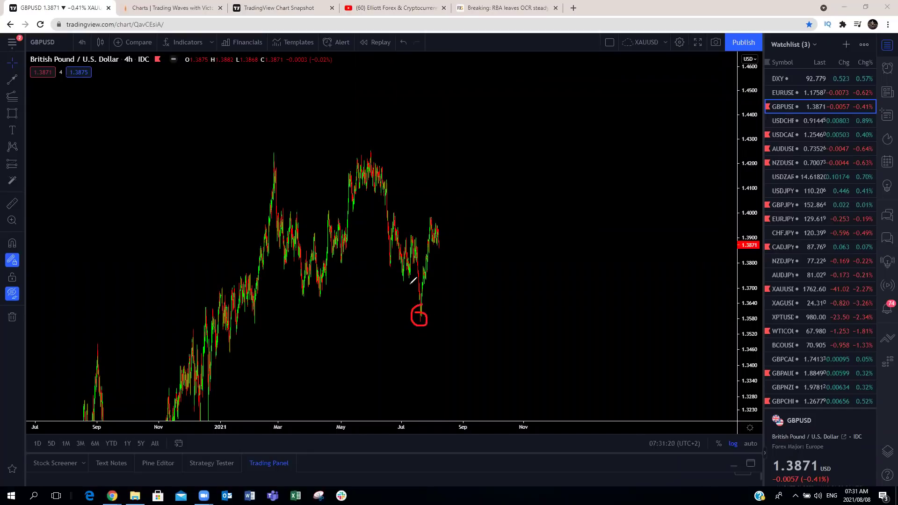
{"action": "mouse_move", "coordinate": [422, 315]}
{"action": "left_mouse_down"}
{"action": "mouse_move", "coordinate": [436, 221]}
{"action": "mouse_move", "coordinate": [440, 256]}
{"action": "mouse_move", "coordinate": [448, 206]}
{"action": "left_mouse_up"}
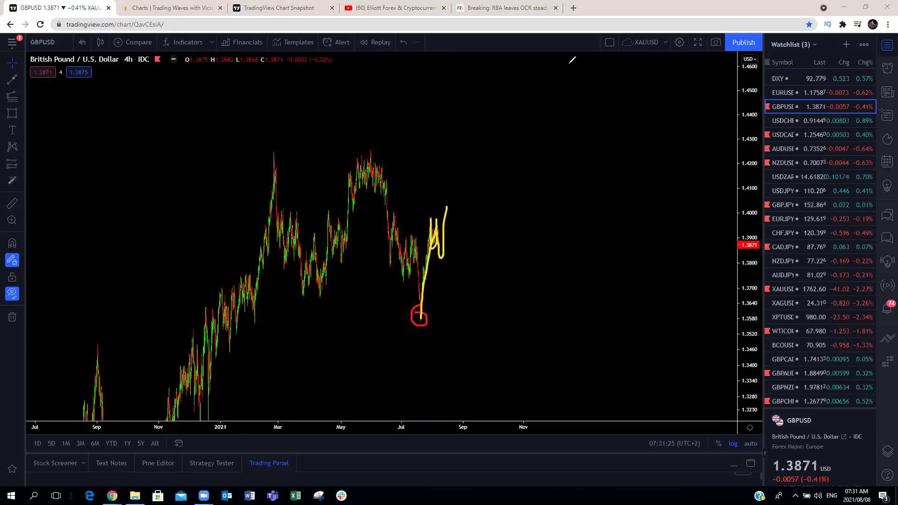
{"action": "key", "text": "Escape"}
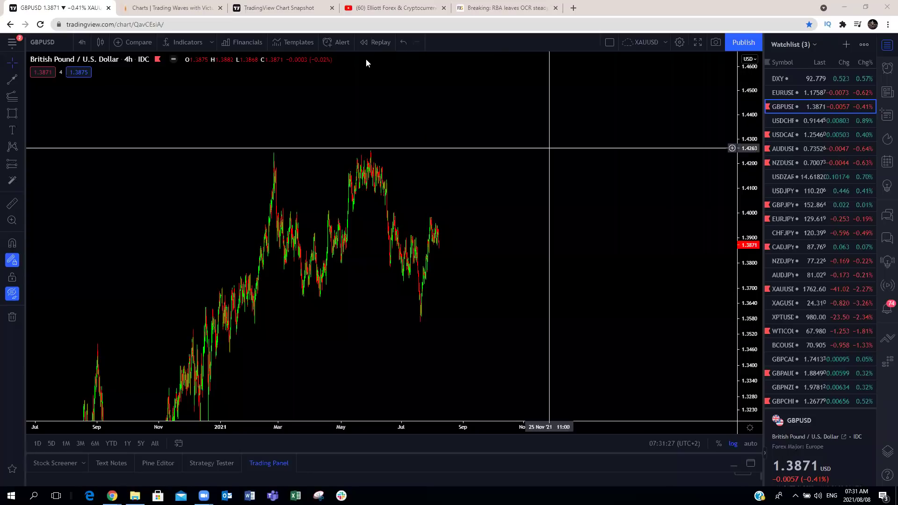
- Trace GBPUSD's swings from the February high in yellow, remove them, and sketch a pullback to about 1.3740 followed by a rise
{"action": "mouse_move", "coordinate": [275, 153]}
{"action": "left_mouse_down"}
{"action": "mouse_move", "coordinate": [320, 293]}
{"action": "mouse_move", "coordinate": [353, 153]}
{"action": "mouse_move", "coordinate": [378, 226]}
{"action": "left_mouse_up"}
{"action": "left_click_drag", "start_coordinate": [410, 290], "coordinate": [418, 309]}
{"action": "mouse_move", "coordinate": [424, 259]}
{"action": "left_mouse_down"}
{"action": "mouse_move", "coordinate": [430, 220]}
{"action": "mouse_move", "coordinate": [443, 248]}
{"action": "left_mouse_up"}
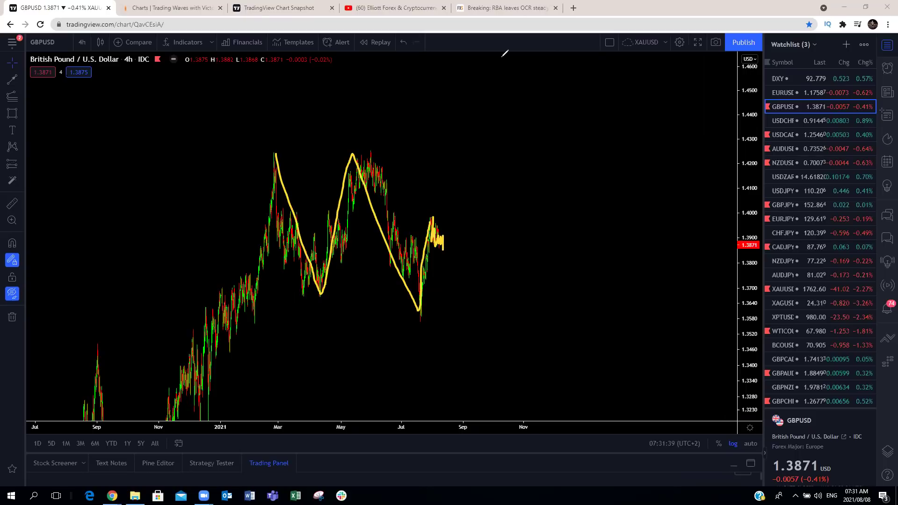
{"action": "key", "text": "ctrl+z"}
{"action": "mouse_move", "coordinate": [431, 218]}
{"action": "left_mouse_down"}
{"action": "mouse_move", "coordinate": [452, 267]}
{"action": "mouse_move", "coordinate": [444, 250]}
{"action": "mouse_move", "coordinate": [452, 266]}
{"action": "mouse_move", "coordinate": [453, 241]}
{"action": "mouse_move", "coordinate": [457, 275]}
{"action": "mouse_move", "coordinate": [465, 231]}
{"action": "left_mouse_up"}
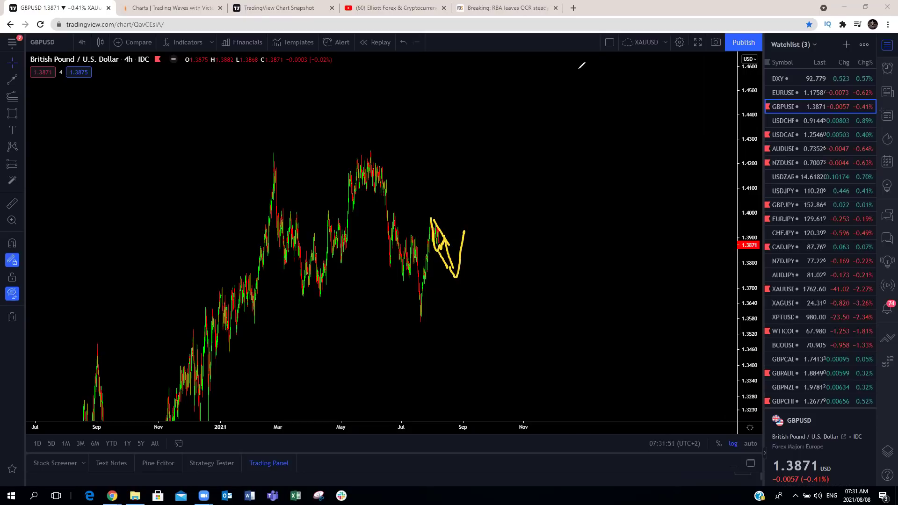
- Load the USDCHF chart and trace the July decline in yellow, ending with a projected rise to about 0.9330
{"action": "left_click", "coordinate": [789, 124]}
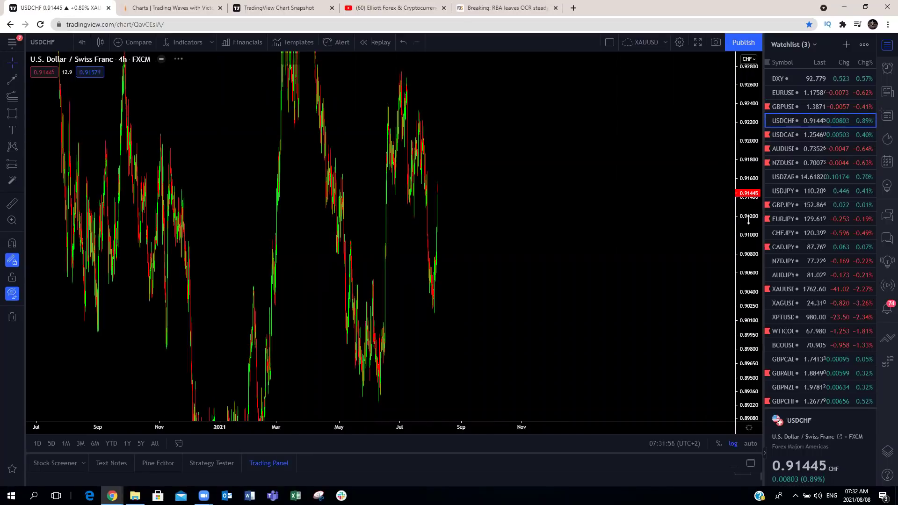
{"action": "left_click_drag", "start_coordinate": [745, 304], "coordinate": [744, 337]}
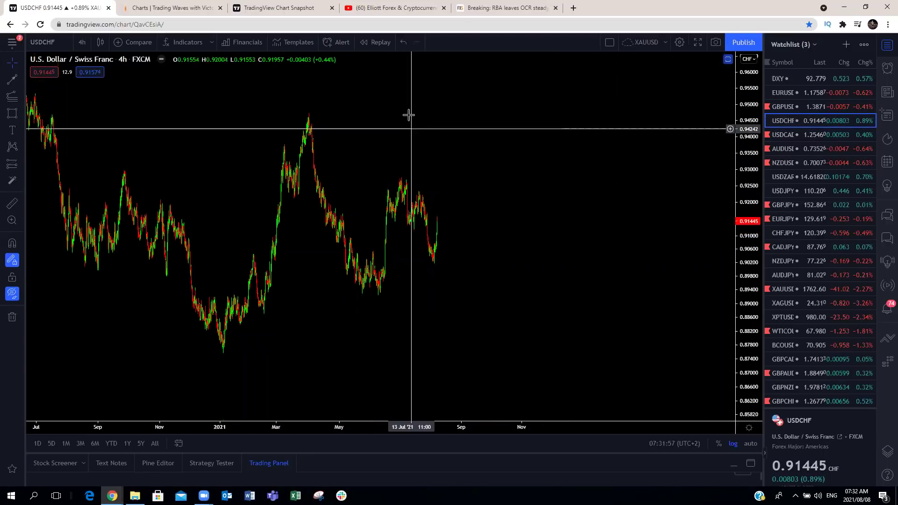
{"action": "mouse_move", "coordinate": [396, 176]}
{"action": "left_mouse_down"}
{"action": "mouse_move", "coordinate": [413, 228]}
{"action": "mouse_move", "coordinate": [407, 194]}
{"action": "mouse_move", "coordinate": [420, 218]}
{"action": "left_mouse_up"}
{"action": "key", "text": "ctrl+z"}
{"action": "key", "text": "ctrl+z"}
{"action": "mouse_move", "coordinate": [405, 182]}
{"action": "left_mouse_down"}
{"action": "mouse_move", "coordinate": [414, 224]}
{"action": "mouse_move", "coordinate": [424, 201]}
{"action": "mouse_move", "coordinate": [432, 264]}
{"action": "mouse_move", "coordinate": [457, 159]}
{"action": "left_mouse_up"}
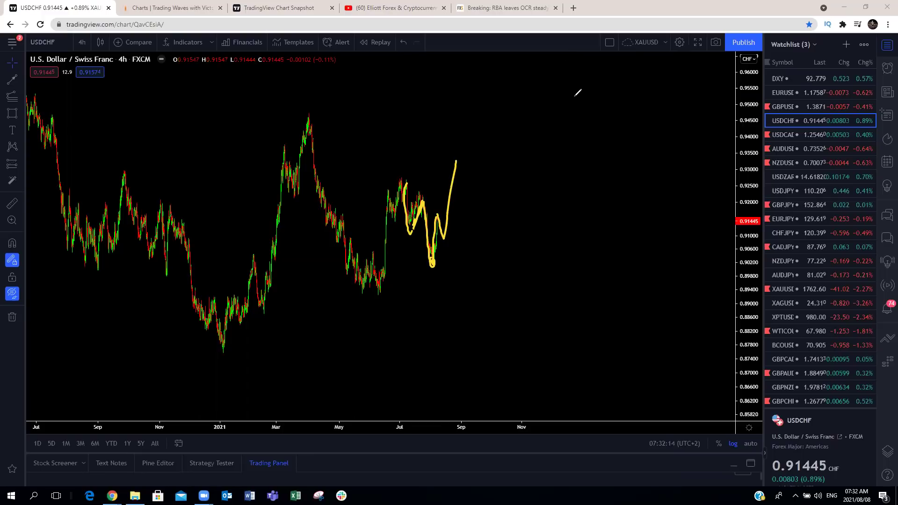
- Load the USDCAD chart, sketch the July spike in yellow with a drop to about 1.2230, and undo the sketch
{"action": "left_click", "coordinate": [780, 135]}
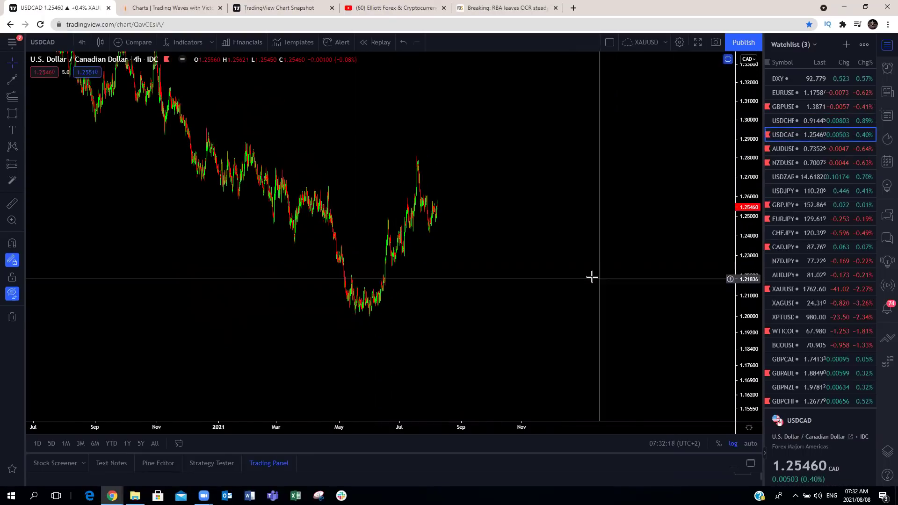
{"action": "scroll", "coordinate": [591, 277], "scroll_direction": "up", "scroll_amount": 3}
{"action": "left_click_drag", "start_coordinate": [491, 267], "coordinate": [596, 290]}
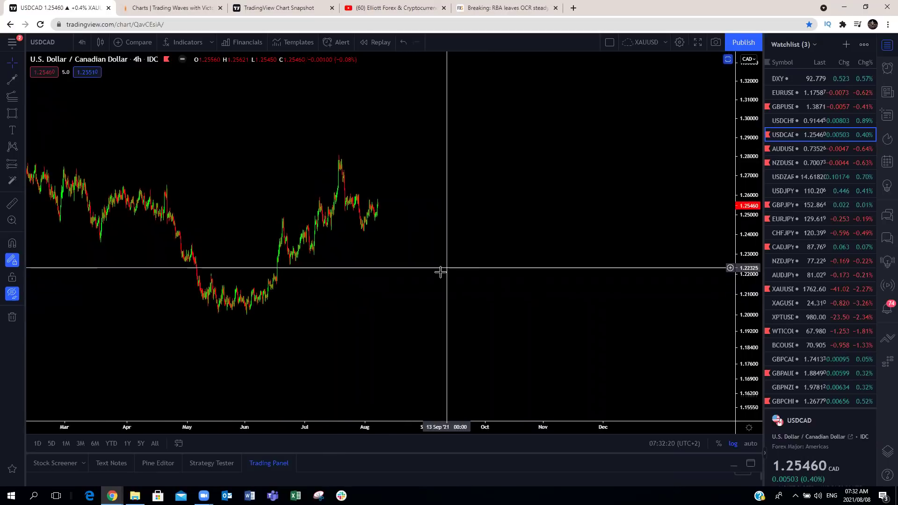
{"action": "left_click_drag", "start_coordinate": [441, 272], "coordinate": [538, 274]}
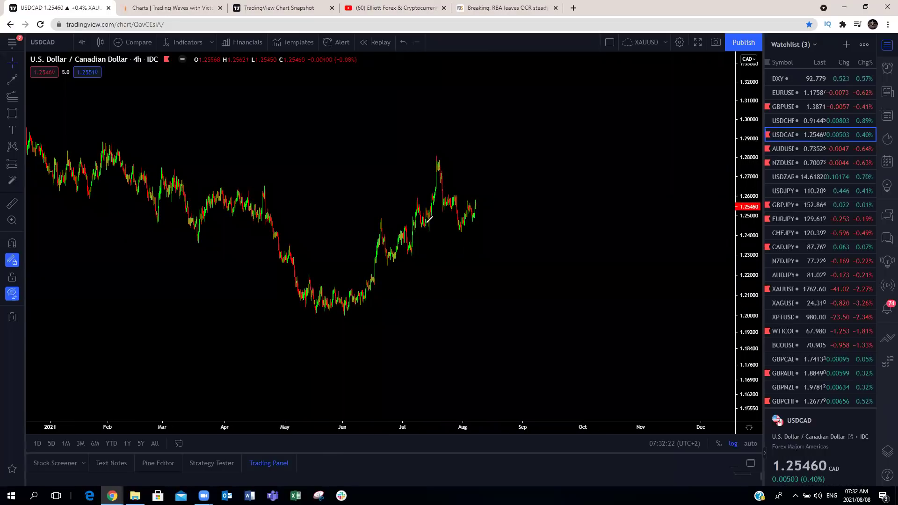
{"action": "mouse_move", "coordinate": [422, 219]}
{"action": "left_mouse_down"}
{"action": "mouse_move", "coordinate": [434, 157]}
{"action": "mouse_move", "coordinate": [456, 268]}
{"action": "left_mouse_up"}
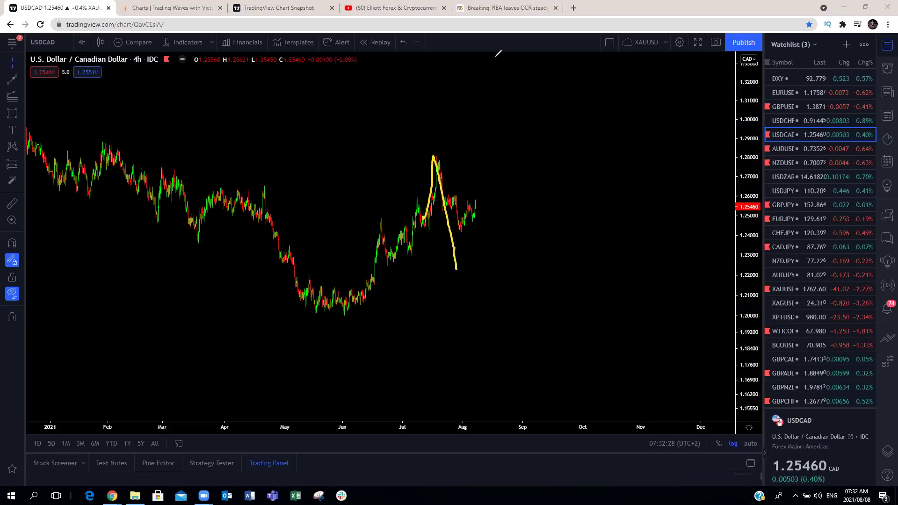
{"action": "key", "text": "ctrl+z"}
- Trace USDCAD's fall from the July high, project a rise to about 1.2660 marked by a horizontal line and a drop, and clear it
{"action": "mouse_move", "coordinate": [437, 162]}
{"action": "left_mouse_down"}
{"action": "mouse_move", "coordinate": [434, 154]}
{"action": "mouse_move", "coordinate": [442, 206]}
{"action": "mouse_move", "coordinate": [451, 194]}
{"action": "mouse_move", "coordinate": [461, 232]}
{"action": "mouse_move", "coordinate": [468, 202]}
{"action": "mouse_move", "coordinate": [471, 219]}
{"action": "mouse_move", "coordinate": [483, 188]}
{"action": "left_mouse_up"}
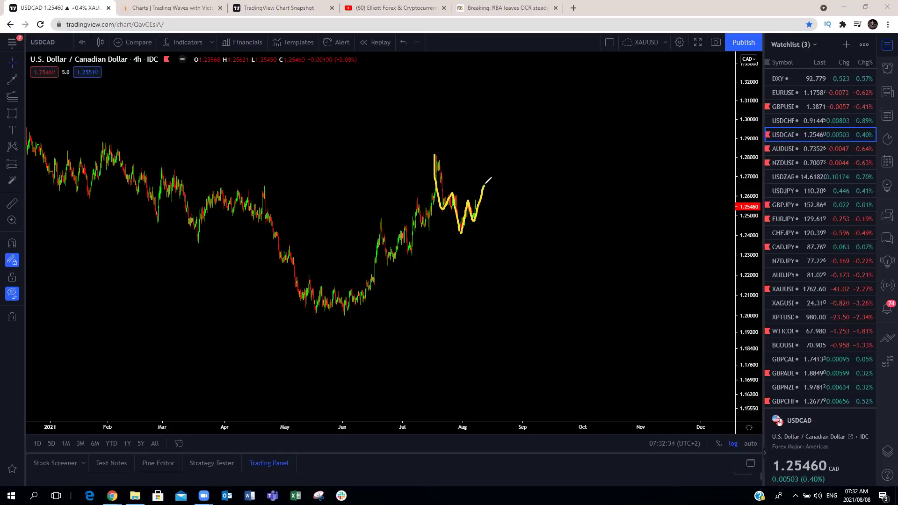
{"action": "left_click_drag", "start_coordinate": [486, 184], "coordinate": [484, 185]}
{"action": "mouse_move", "coordinate": [488, 187]}
{"action": "left_mouse_down"}
{"action": "mouse_move", "coordinate": [491, 221]}
{"action": "mouse_move", "coordinate": [494, 207]}
{"action": "left_mouse_up"}
{"action": "left_click_drag", "start_coordinate": [499, 253], "coordinate": [499, 255]}
{"action": "left_click_drag", "start_coordinate": [513, 184], "coordinate": [469, 184]}
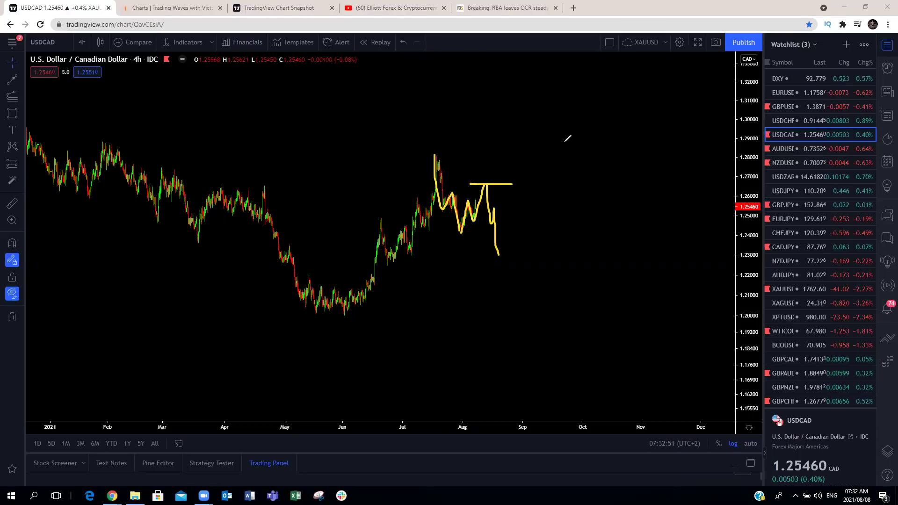
{"action": "key", "text": "Escape"}
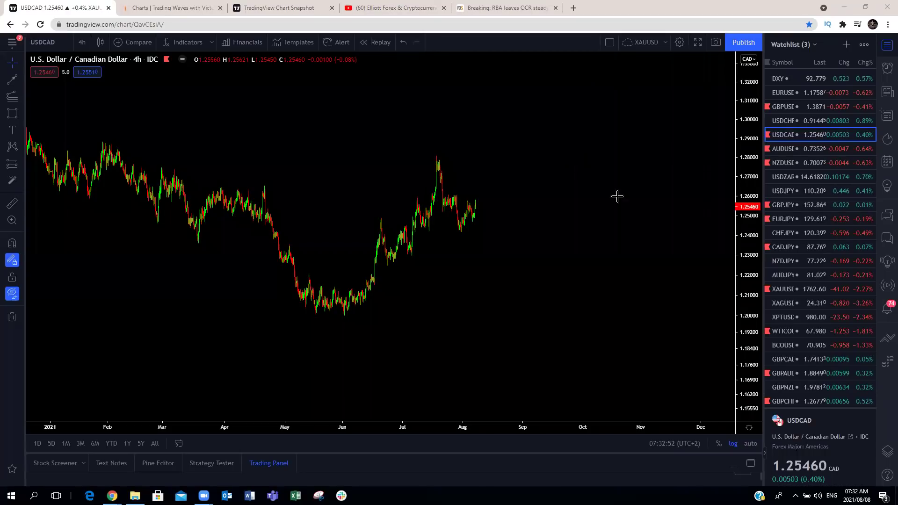
- Load the AUDUSD chart, trace the zigzag from the February high in yellow and the July range with a drop in red, and clear it
{"action": "left_click", "coordinate": [785, 150]}
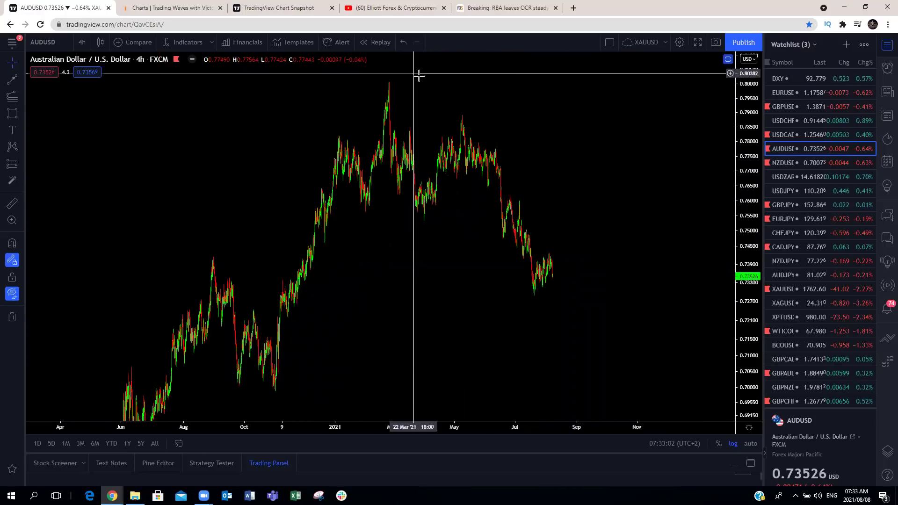
{"action": "mouse_move", "coordinate": [381, 78]}
{"action": "left_mouse_down"}
{"action": "mouse_move", "coordinate": [423, 217]}
{"action": "mouse_move", "coordinate": [469, 113]}
{"action": "mouse_move", "coordinate": [495, 223]}
{"action": "mouse_move", "coordinate": [526, 263]}
{"action": "left_mouse_up"}
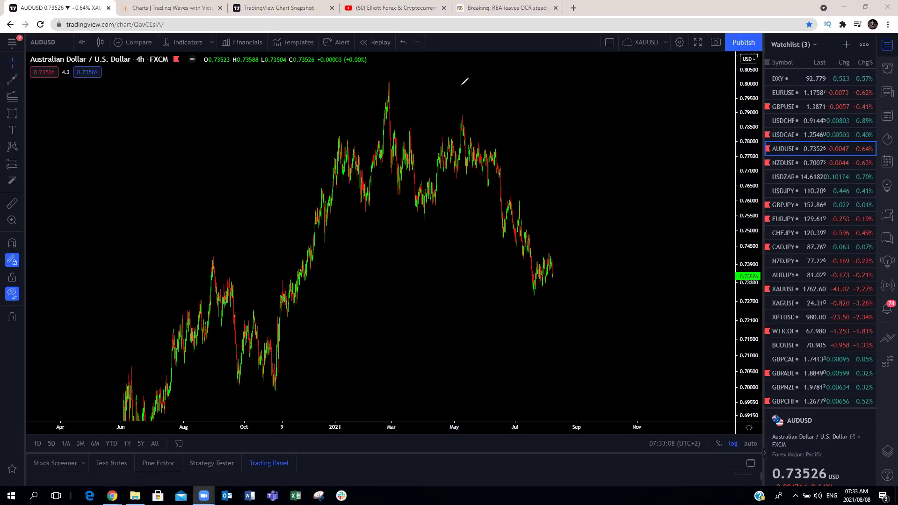
{"action": "mouse_move", "coordinate": [394, 83]}
{"action": "left_mouse_down"}
{"action": "mouse_move", "coordinate": [425, 207]}
{"action": "mouse_move", "coordinate": [470, 115]}
{"action": "mouse_move", "coordinate": [536, 288]}
{"action": "mouse_move", "coordinate": [555, 271]}
{"action": "mouse_move", "coordinate": [537, 264]}
{"action": "mouse_move", "coordinate": [545, 253]}
{"action": "mouse_move", "coordinate": [561, 297]}
{"action": "left_mouse_up"}
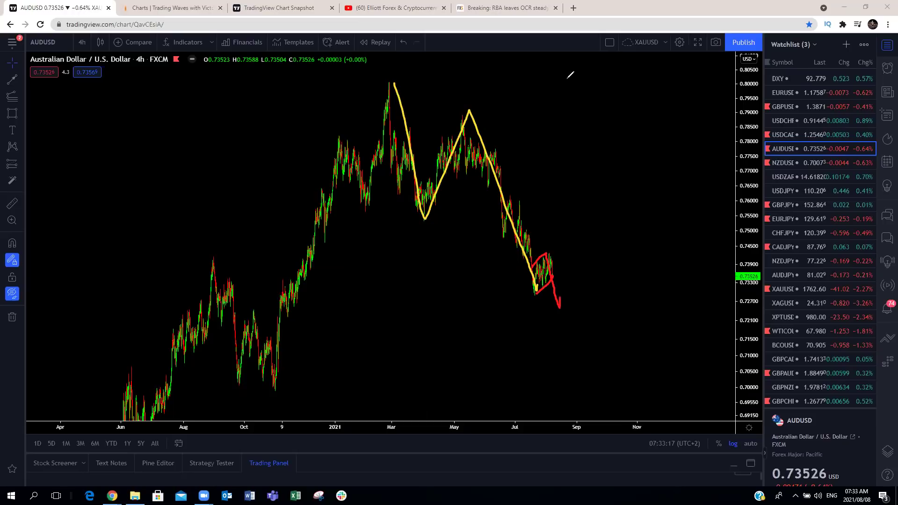
{"action": "key", "text": "Escape"}
- Sketch AUDUSD's decline to a projected low and zigzag recovery in red, trace the inner swings in yellow, and clear the annotations
{"action": "mouse_move", "coordinate": [390, 81]}
{"action": "left_mouse_down"}
{"action": "mouse_move", "coordinate": [495, 248]}
{"action": "mouse_move", "coordinate": [547, 296]}
{"action": "mouse_move", "coordinate": [547, 312]}
{"action": "mouse_move", "coordinate": [578, 233]}
{"action": "mouse_move", "coordinate": [592, 264]}
{"action": "mouse_move", "coordinate": [605, 227]}
{"action": "left_mouse_up"}
{"action": "left_click_drag", "start_coordinate": [618, 192], "coordinate": [620, 189]}
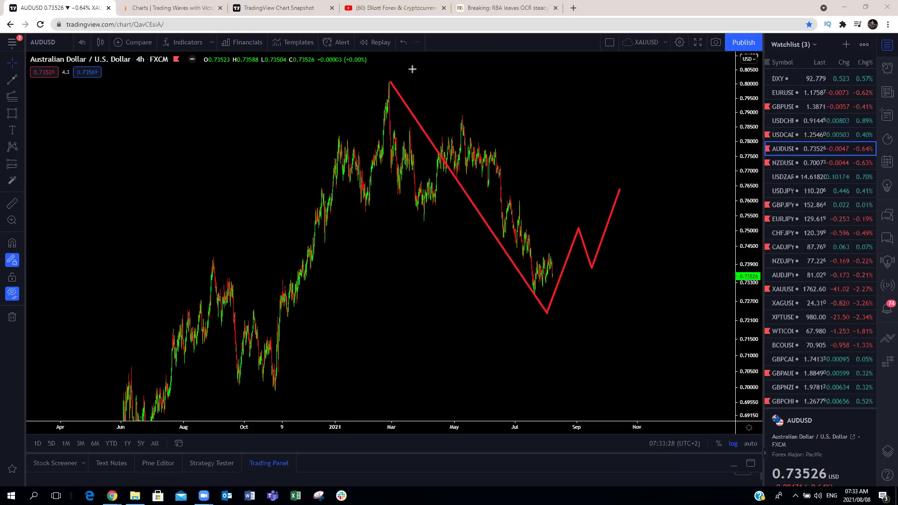
{"action": "mouse_move", "coordinate": [389, 86]}
{"action": "left_mouse_down"}
{"action": "mouse_move", "coordinate": [435, 209]}
{"action": "mouse_move", "coordinate": [481, 147]}
{"action": "mouse_move", "coordinate": [532, 289]}
{"action": "mouse_move", "coordinate": [544, 252]}
{"action": "mouse_move", "coordinate": [555, 315]}
{"action": "left_mouse_up"}
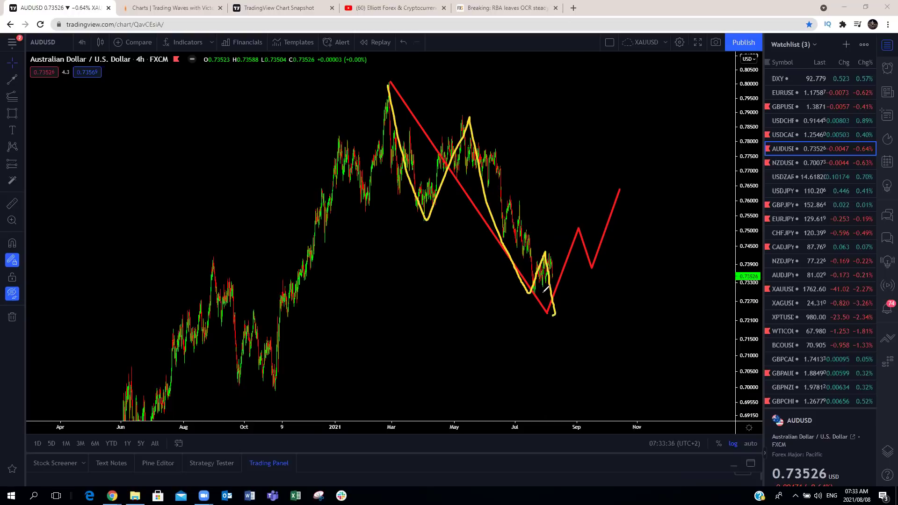
{"action": "mouse_move", "coordinate": [537, 289]}
{"action": "left_mouse_down"}
{"action": "mouse_move", "coordinate": [566, 267]}
{"action": "mouse_move", "coordinate": [556, 244]}
{"action": "left_mouse_up"}
{"action": "left_click_drag", "start_coordinate": [553, 276], "coordinate": [557, 306]}
{"action": "key", "text": "Escape"}
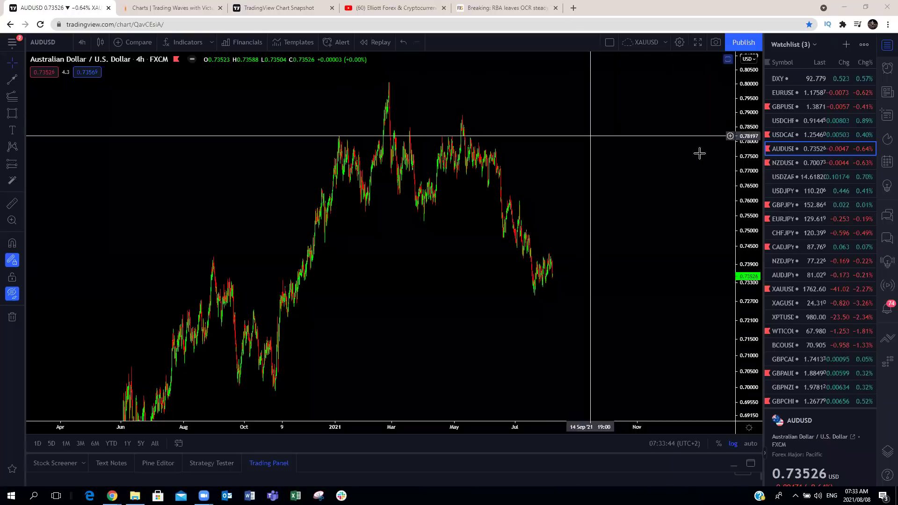
- Load the NZDUSD chart and trace a yellow zigzag from the February high to a projected low near 0.6800
{"action": "left_click", "coordinate": [778, 162]}
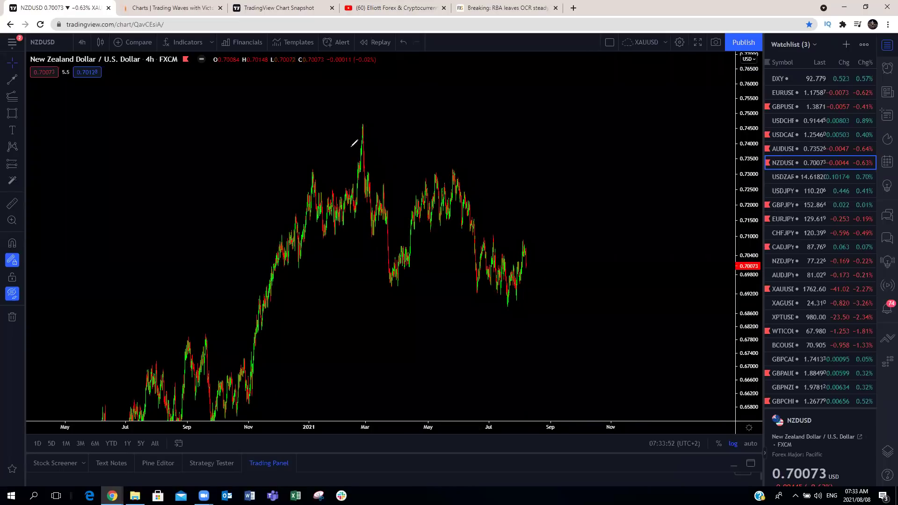
{"action": "mouse_move", "coordinate": [356, 120]}
{"action": "left_mouse_down"}
{"action": "mouse_move", "coordinate": [407, 269]}
{"action": "mouse_move", "coordinate": [452, 167]}
{"action": "mouse_move", "coordinate": [469, 217]}
{"action": "left_mouse_up"}
{"action": "left_click_drag", "start_coordinate": [490, 267], "coordinate": [507, 331]}
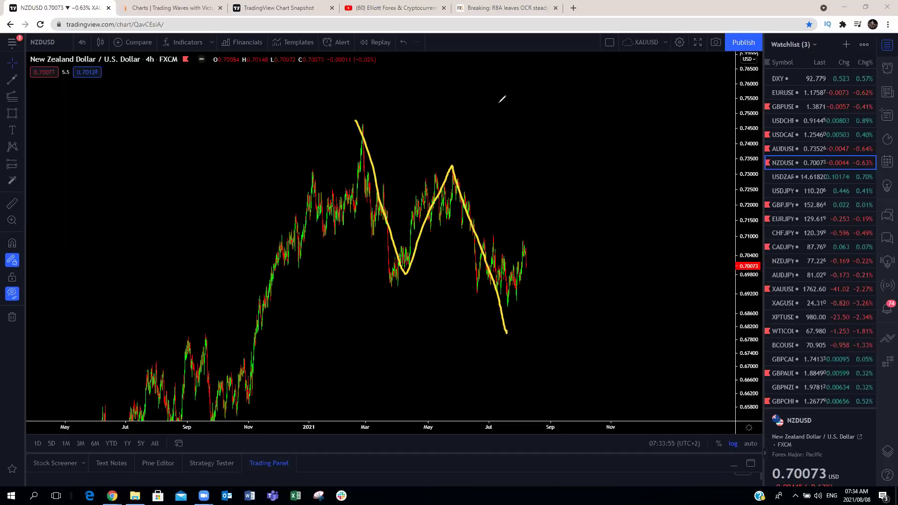
- Outline NZDUSD's June to August range in red, project a drop from its high, and underline the target near 0.6810
{"action": "mouse_move", "coordinate": [474, 293]}
{"action": "left_mouse_down"}
{"action": "mouse_move", "coordinate": [491, 239]}
{"action": "mouse_move", "coordinate": [504, 292]}
{"action": "mouse_move", "coordinate": [526, 237]}
{"action": "left_mouse_up"}
{"action": "left_click_drag", "start_coordinate": [498, 292], "coordinate": [472, 294]}
{"action": "mouse_move", "coordinate": [524, 256]}
{"action": "left_mouse_down"}
{"action": "mouse_move", "coordinate": [527, 274]}
{"action": "mouse_move", "coordinate": [538, 268]}
{"action": "mouse_move", "coordinate": [548, 326]}
{"action": "left_mouse_up"}
{"action": "left_click_drag", "start_coordinate": [486, 327], "coordinate": [559, 329]}
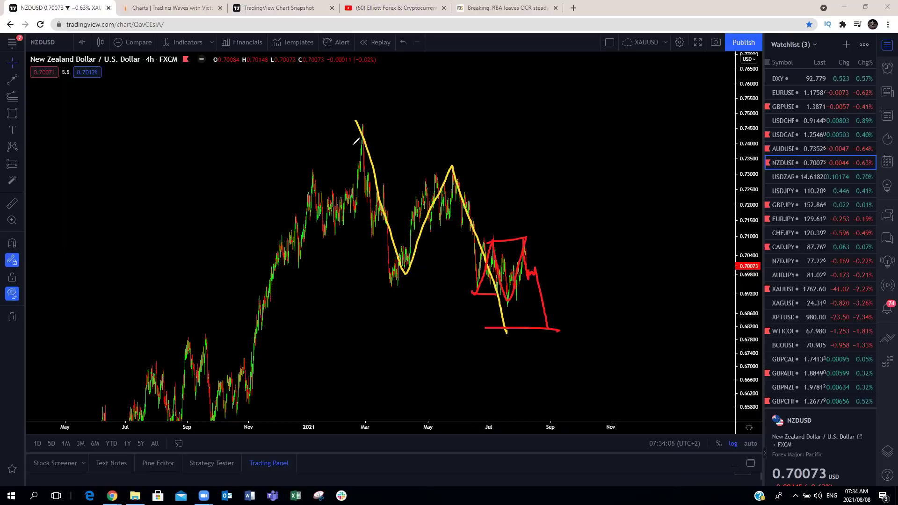
- Trace NZDUSD's sub-waves in red from the February high through the May high, and label the March low W
{"action": "left_click_drag", "start_coordinate": [451, 168], "coordinate": [487, 279]}
{"action": "left_click_drag", "start_coordinate": [362, 130], "coordinate": [396, 277]}
{"action": "mouse_move", "coordinate": [419, 220]}
{"action": "left_mouse_down"}
{"action": "mouse_move", "coordinate": [433, 220]}
{"action": "mouse_move", "coordinate": [452, 166]}
{"action": "left_mouse_up"}
{"action": "left_click_drag", "start_coordinate": [375, 294], "coordinate": [395, 293]}
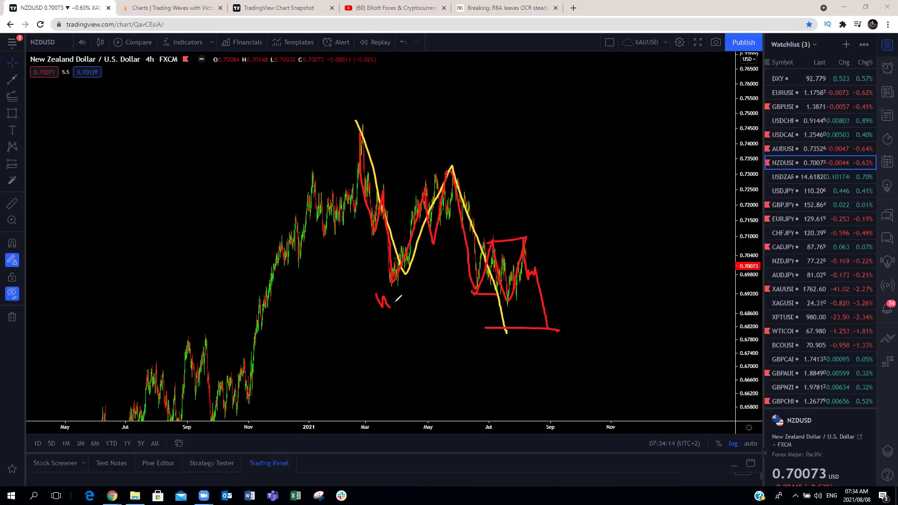
- Mark NZDUSD's May high, label the projected low Y with a rise drawn from it, and clear the annotations
{"action": "mouse_move", "coordinate": [453, 125]}
{"action": "left_mouse_down"}
{"action": "mouse_move", "coordinate": [450, 154]}
{"action": "mouse_move", "coordinate": [447, 148]}
{"action": "left_mouse_up"}
{"action": "left_click_drag", "start_coordinate": [534, 345], "coordinate": [548, 361]}
{"action": "left_click_drag", "start_coordinate": [552, 349], "coordinate": [525, 374]}
{"action": "mouse_move", "coordinate": [546, 322]}
{"action": "left_mouse_down"}
{"action": "mouse_move", "coordinate": [553, 333]}
{"action": "mouse_move", "coordinate": [588, 191]}
{"action": "left_mouse_up"}
{"action": "key", "text": "Escape"}
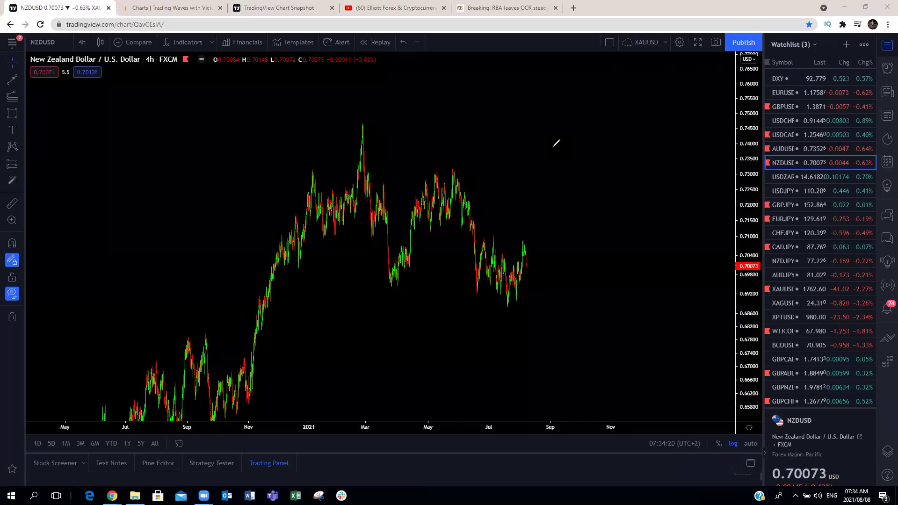
- Show the hidden drawings on the NZDUSD chart, trace the rebound and drop to the target box in red, and undo the tracing
{"action": "left_click", "coordinate": [15, 293]}
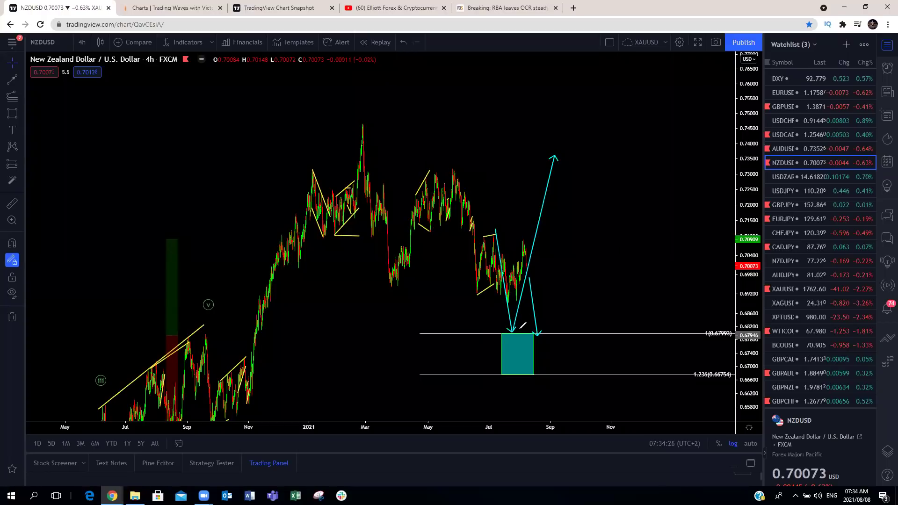
{"action": "mouse_move", "coordinate": [514, 294]}
{"action": "left_mouse_down"}
{"action": "mouse_move", "coordinate": [527, 233]}
{"action": "mouse_move", "coordinate": [541, 334]}
{"action": "left_mouse_up"}
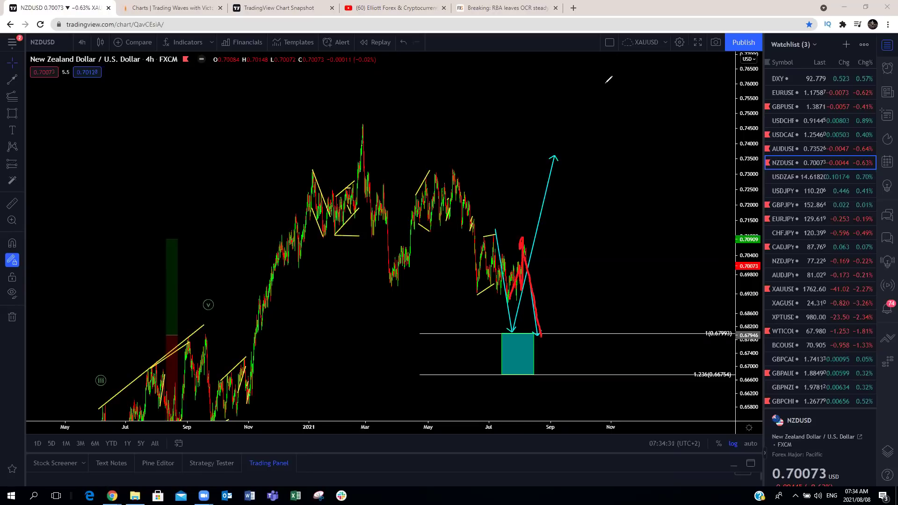
{"action": "key", "text": "ctrl+z"}
{"action": "key", "text": "ctrl+z"}
- Open the USDZAR chart and trace in yellow the rise from the June low, the pullback from July's high, and a rebound toward 15.00
{"action": "left_click", "coordinate": [778, 178]}
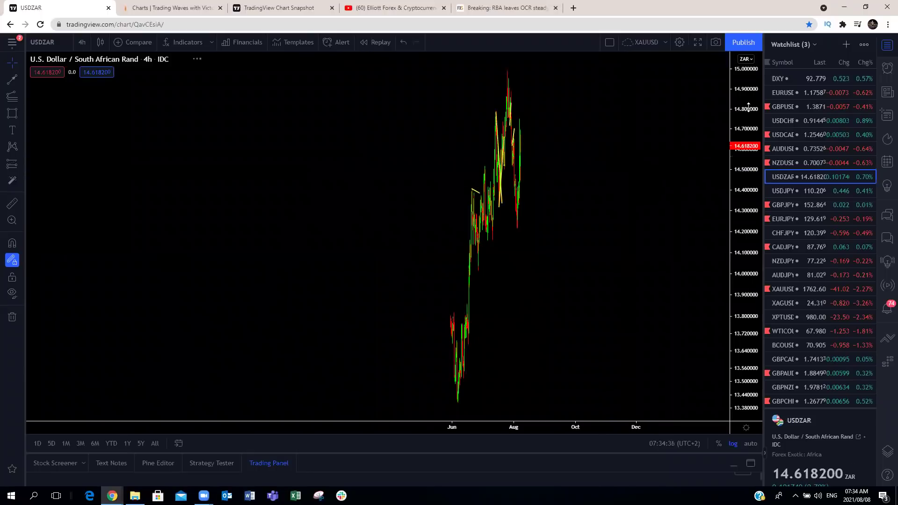
{"action": "scroll", "coordinate": [672, 301], "scroll_direction": "up", "scroll_amount": 5}
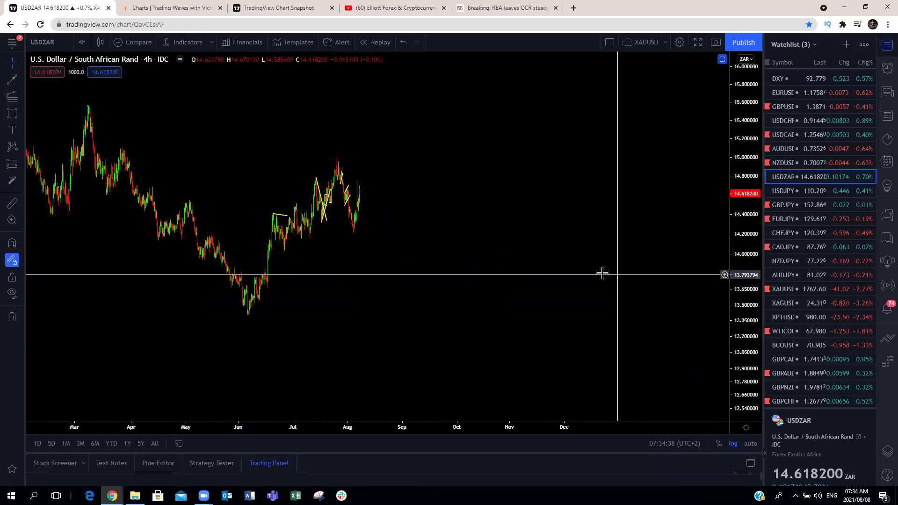
{"action": "left_click_drag", "start_coordinate": [426, 272], "coordinate": [507, 291]}
{"action": "scroll", "coordinate": [353, 114], "scroll_direction": "up", "scroll_amount": 2}
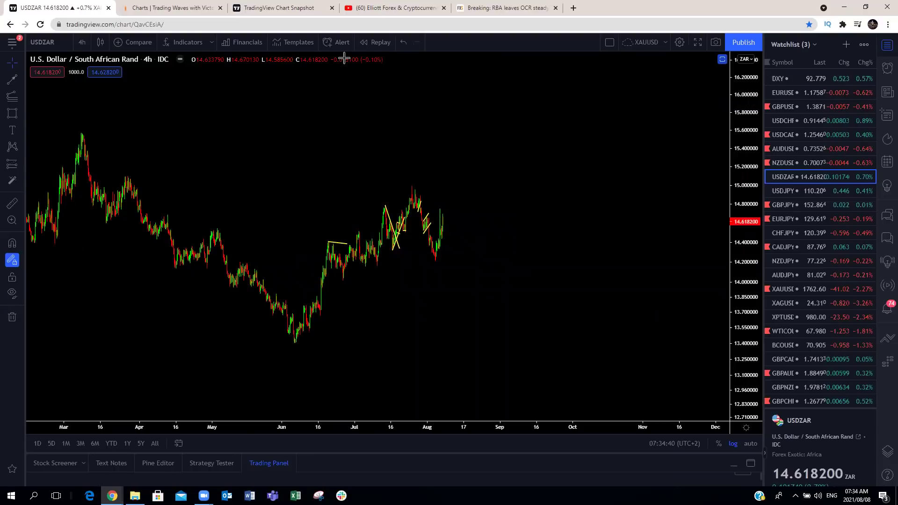
{"action": "mouse_move", "coordinate": [291, 342]}
{"action": "left_mouse_down"}
{"action": "mouse_move", "coordinate": [360, 280]}
{"action": "mouse_move", "coordinate": [412, 185]}
{"action": "mouse_move", "coordinate": [435, 255]}
{"action": "mouse_move", "coordinate": [450, 189]}
{"action": "left_mouse_up"}
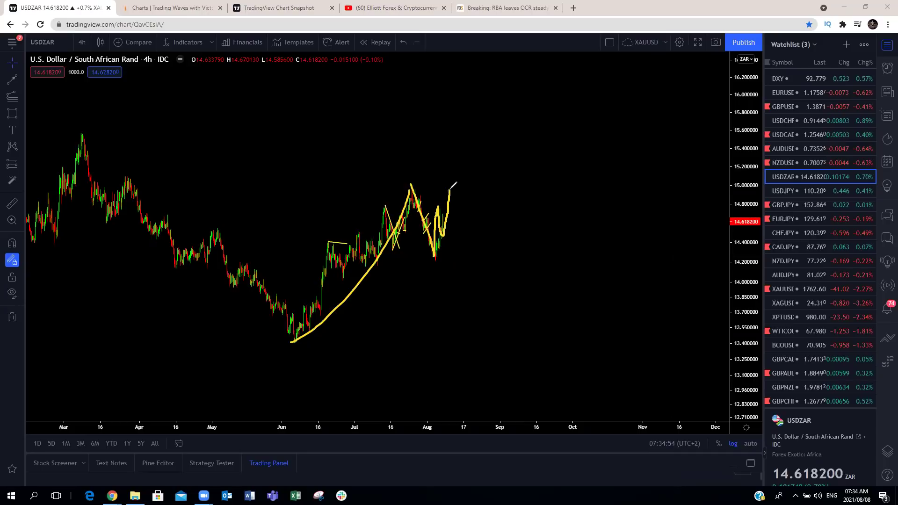
- Mark USDZAR's recent range high and low in yellow, project a drop and rally to about 15.40, and clear the annotations
{"action": "mouse_move", "coordinate": [456, 178]}
{"action": "left_mouse_down"}
{"action": "mouse_move", "coordinate": [470, 259]}
{"action": "mouse_move", "coordinate": [455, 260]}
{"action": "left_mouse_up"}
{"action": "left_click_drag", "start_coordinate": [417, 181], "coordinate": [444, 183]}
{"action": "left_click_drag", "start_coordinate": [476, 262], "coordinate": [497, 144]}
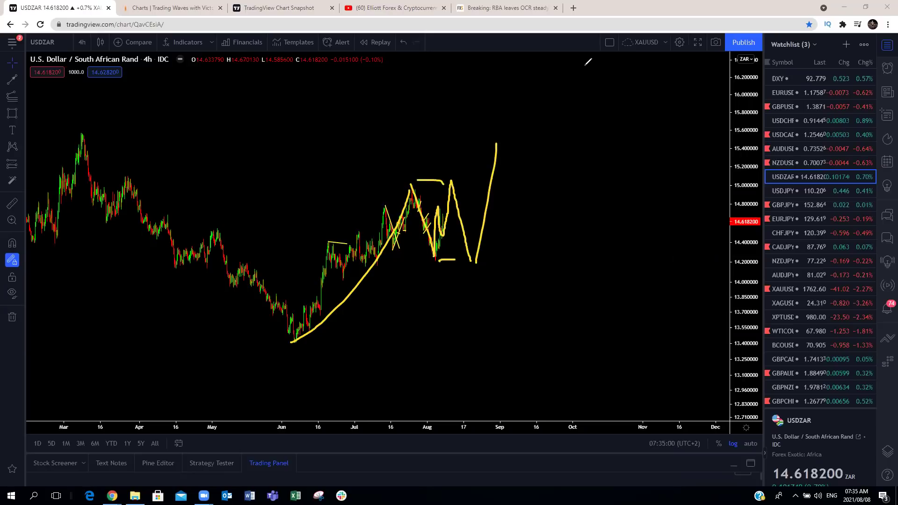
{"action": "key", "text": "Escape"}
- Switch the USDZAR chart to the 1-day timeframe and hide all its drawings
{"action": "scroll", "coordinate": [569, 190], "scroll_direction": "down", "scroll_amount": 5}
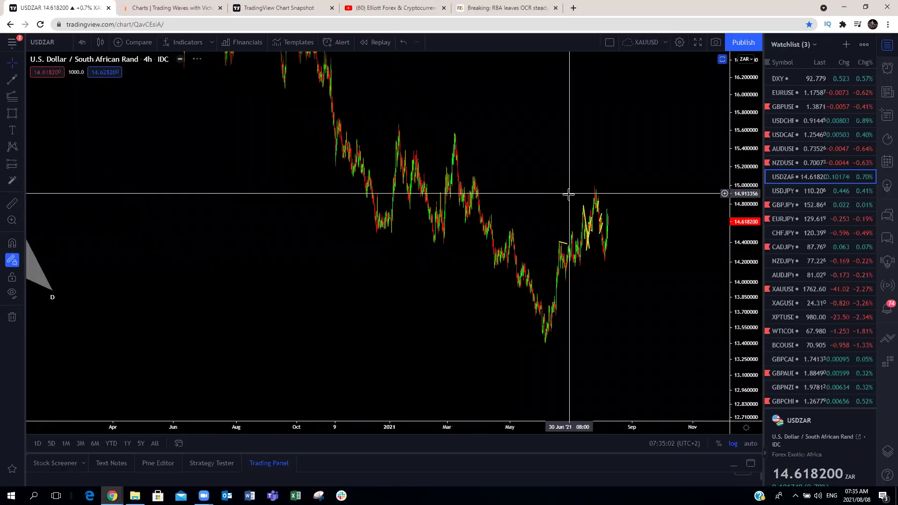
{"action": "scroll", "coordinate": [633, 195], "scroll_direction": "down", "scroll_amount": 3}
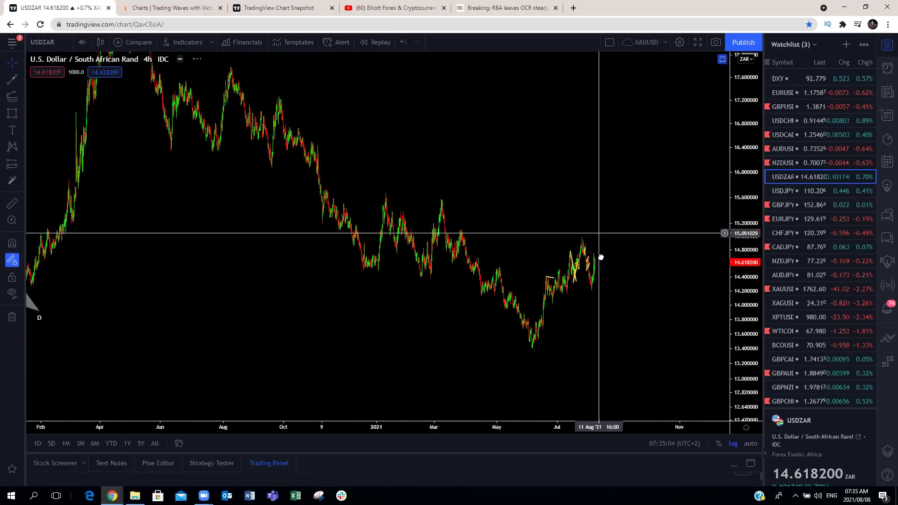
{"action": "left_click_drag", "start_coordinate": [601, 258], "coordinate": [609, 281]}
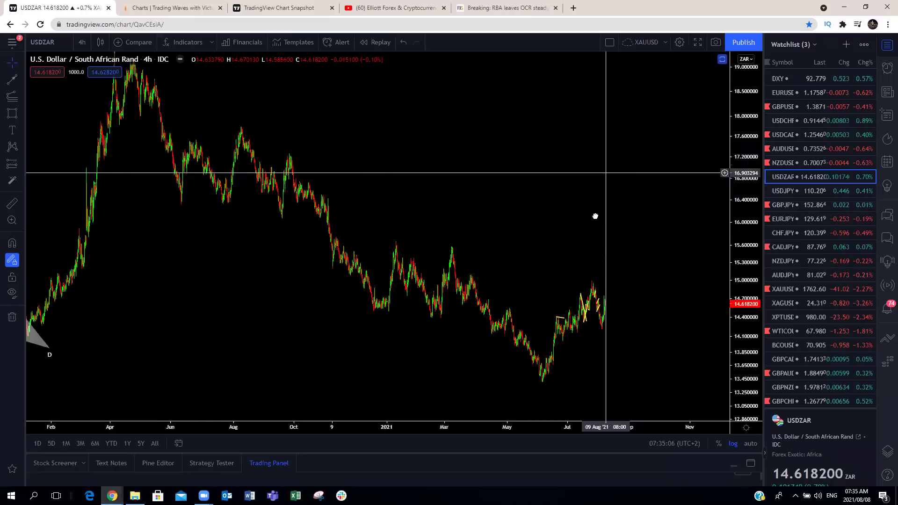
{"action": "left_click_drag", "start_coordinate": [595, 216], "coordinate": [595, 206]}
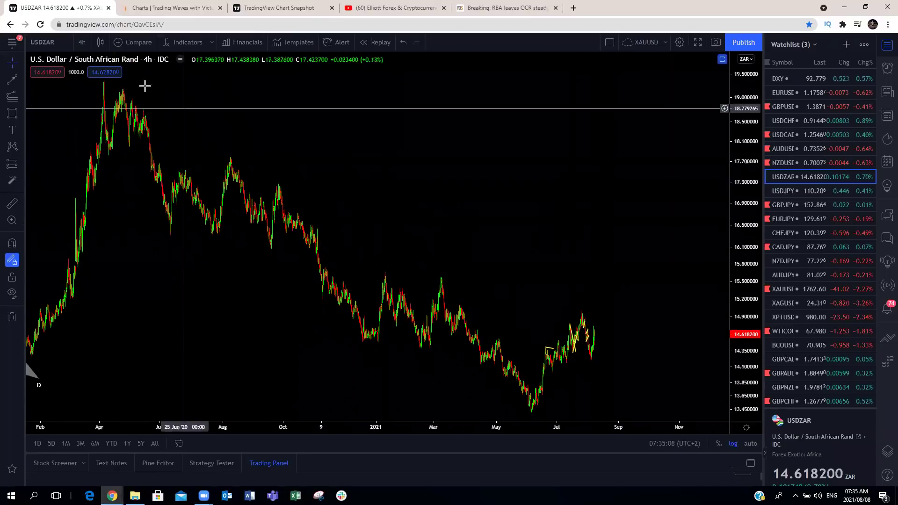
{"action": "left_click", "coordinate": [82, 42]}
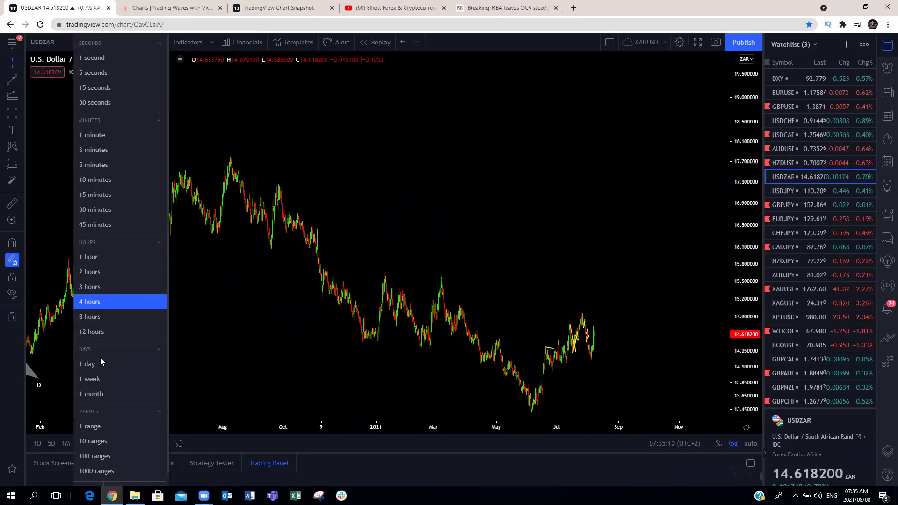
{"action": "left_click", "coordinate": [101, 363]}
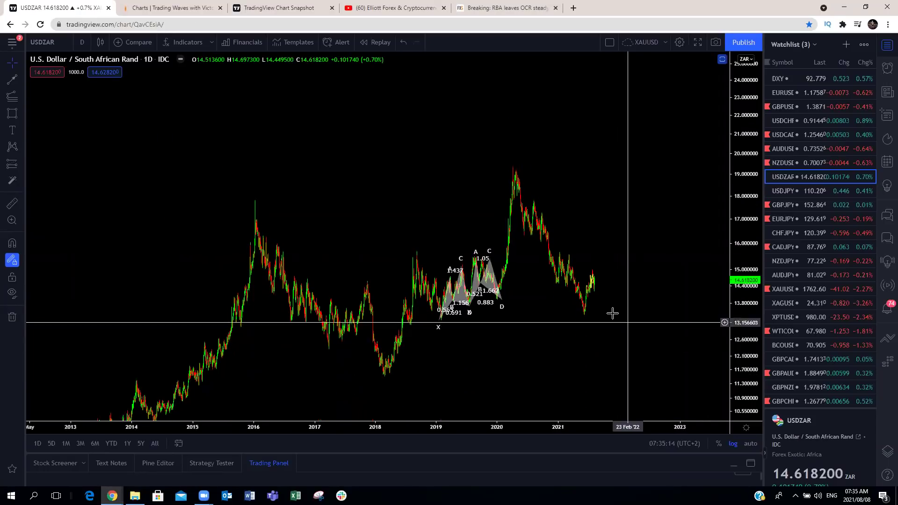
{"action": "scroll", "coordinate": [612, 313], "scroll_direction": "up", "scroll_amount": 2}
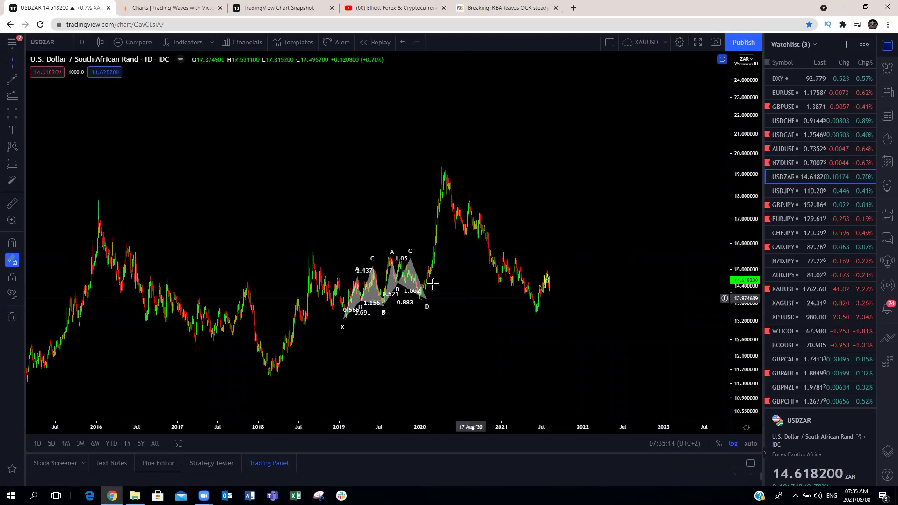
{"action": "left_click", "coordinate": [10, 294]}
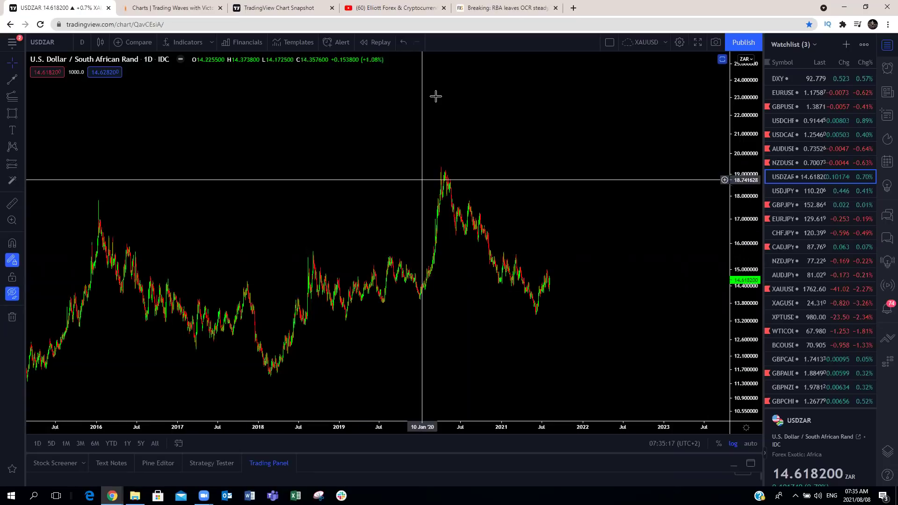
- Trace USDZAR's zigzag decline from the 2020 high to the mid-2021 low in yellow, undoing and redrawing misplaced strokes
{"action": "left_click_drag", "start_coordinate": [463, 231], "coordinate": [466, 203]}
{"action": "mouse_move", "coordinate": [444, 164]}
{"action": "left_mouse_down"}
{"action": "mouse_move", "coordinate": [456, 236]}
{"action": "mouse_move", "coordinate": [469, 201]}
{"action": "mouse_move", "coordinate": [498, 284]}
{"action": "mouse_move", "coordinate": [510, 189]}
{"action": "left_mouse_up"}
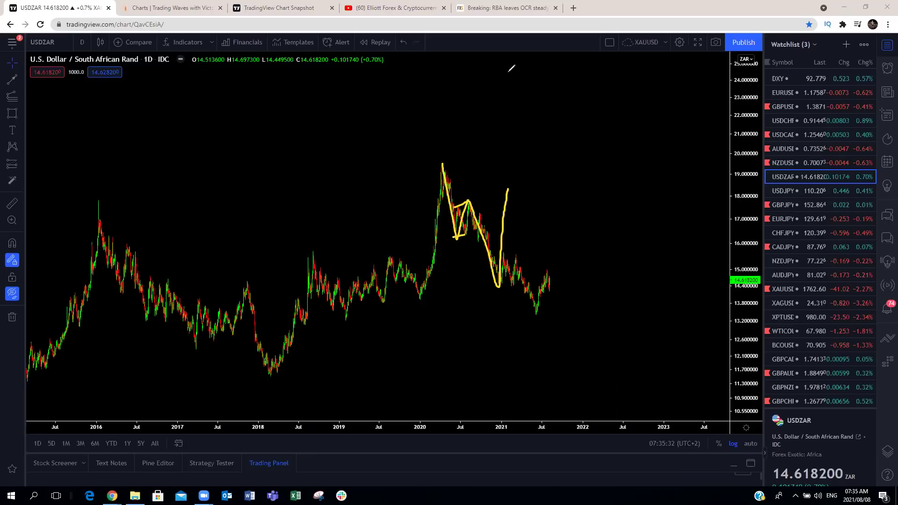
{"action": "key", "text": "ctrl+z"}
{"action": "mouse_move", "coordinate": [459, 219]}
{"action": "left_mouse_down"}
{"action": "mouse_move", "coordinate": [469, 202]}
{"action": "mouse_move", "coordinate": [503, 282]}
{"action": "mouse_move", "coordinate": [516, 247]}
{"action": "mouse_move", "coordinate": [510, 281]}
{"action": "mouse_move", "coordinate": [534, 311]}
{"action": "left_mouse_up"}
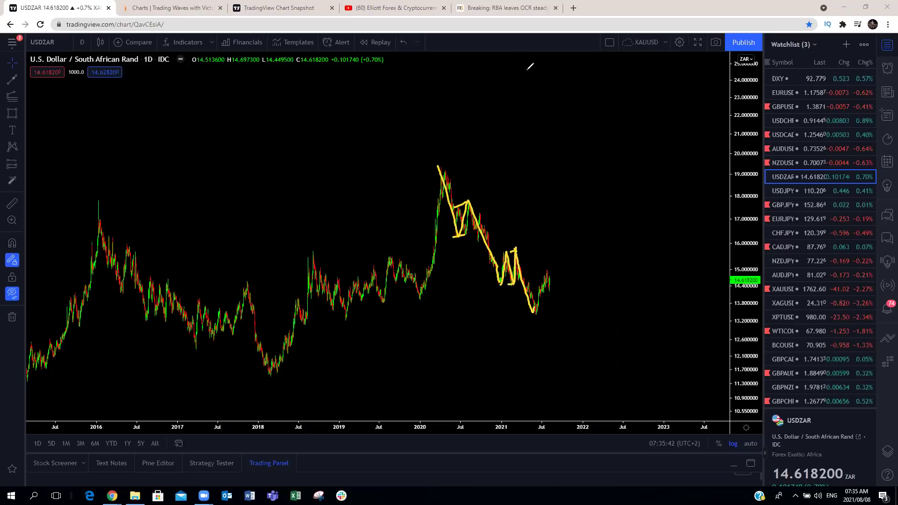
{"action": "key", "text": "ctrl+z"}
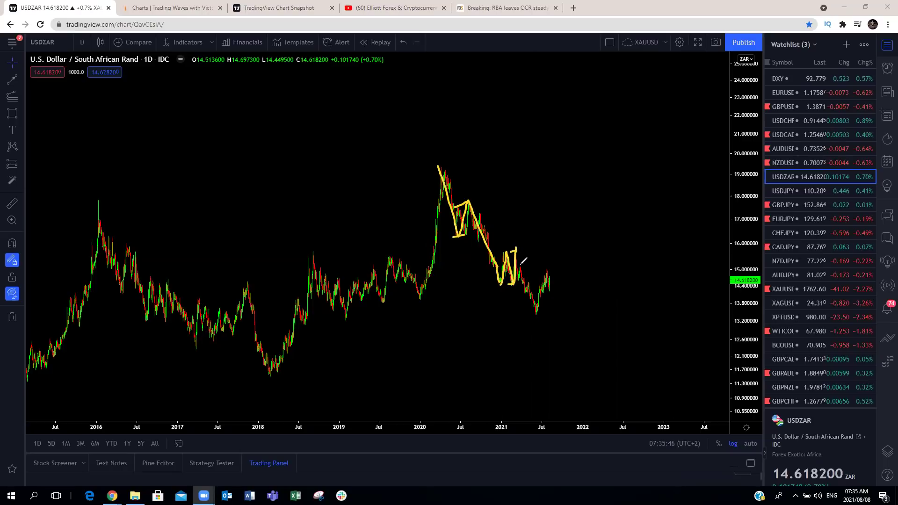
{"action": "left_click_drag", "start_coordinate": [520, 249], "coordinate": [532, 309]}
- Label USDZAR's decline W, X, Y, X and Z, project a rise from the 2021 low, and clear the annotations
{"action": "left_click_drag", "start_coordinate": [450, 242], "coordinate": [455, 245]}
{"action": "left_click_drag", "start_coordinate": [469, 172], "coordinate": [469, 181]}
{"action": "left_click_drag", "start_coordinate": [466, 182], "coordinate": [479, 197]}
{"action": "left_click_drag", "start_coordinate": [486, 287], "coordinate": [492, 305]}
{"action": "left_click_drag", "start_coordinate": [521, 227], "coordinate": [526, 244]}
{"action": "mouse_move", "coordinate": [532, 316]}
{"action": "left_mouse_down"}
{"action": "mouse_move", "coordinate": [545, 330]}
{"action": "mouse_move", "coordinate": [568, 237]}
{"action": "left_mouse_up"}
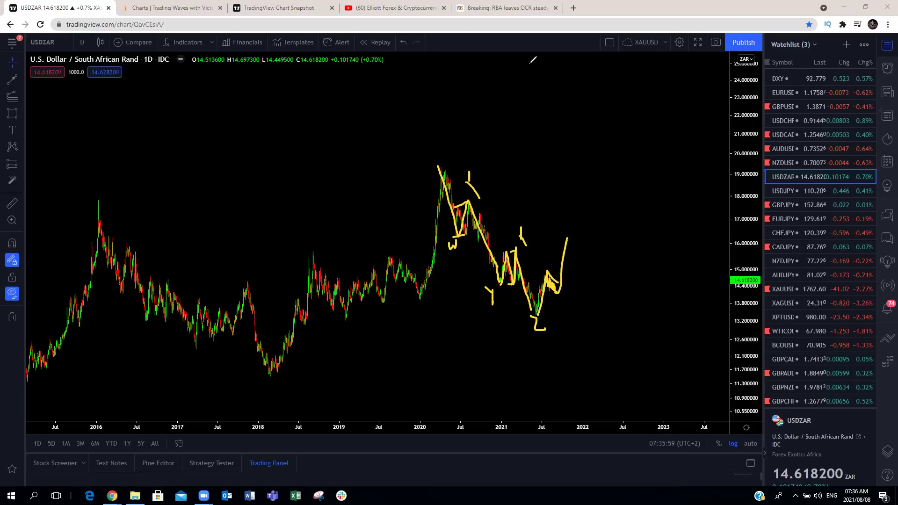
{"action": "key", "text": "Escape"}
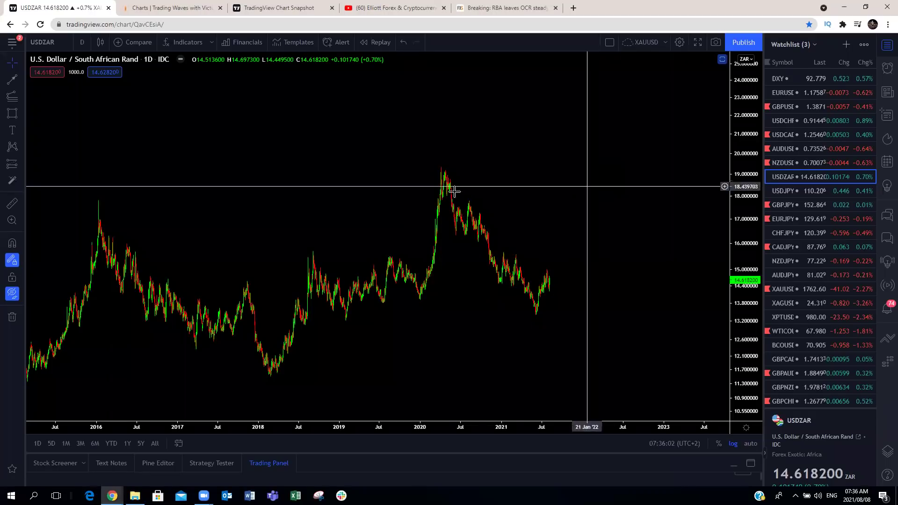
- Open the USDJPY chart, switch it to the 4-hour timeframe, and fit the March to August price action in view
{"action": "left_click", "coordinate": [787, 191]}
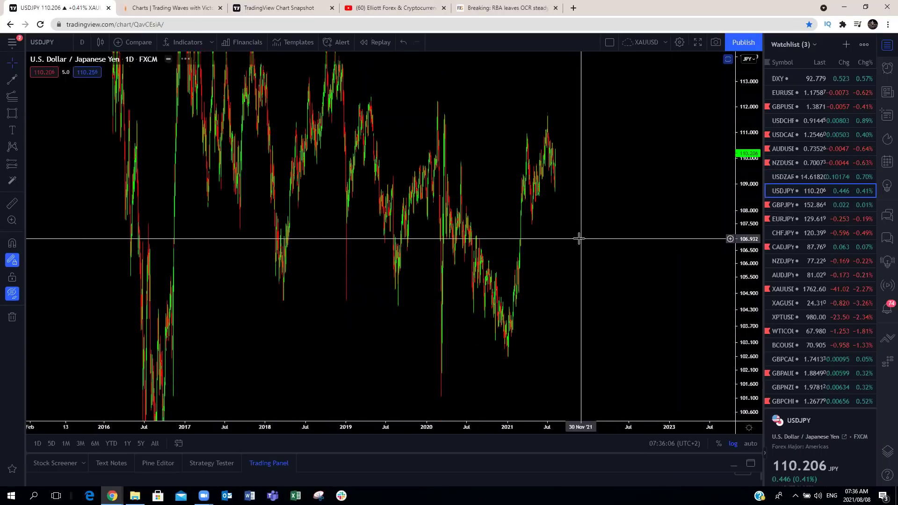
{"action": "scroll", "coordinate": [577, 237], "scroll_direction": "up", "scroll_amount": 5}
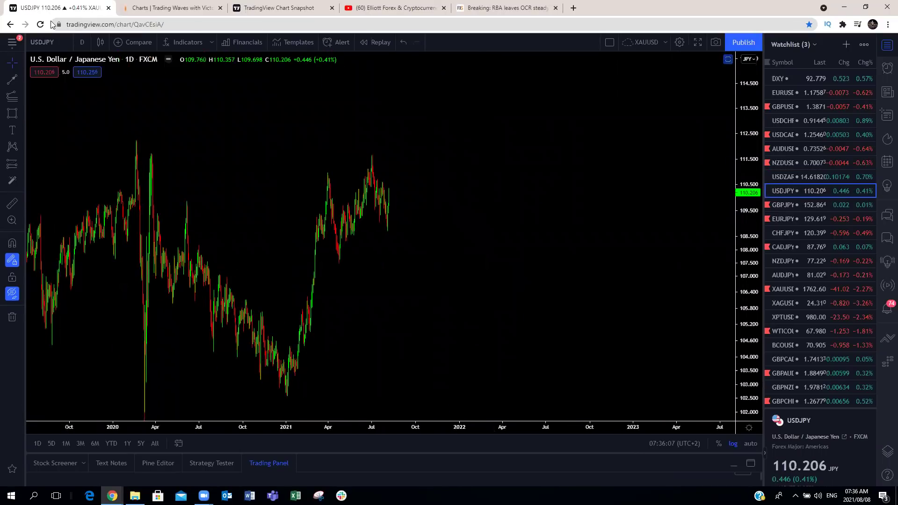
{"action": "left_click", "coordinate": [82, 42]}
{"action": "left_click", "coordinate": [91, 304]}
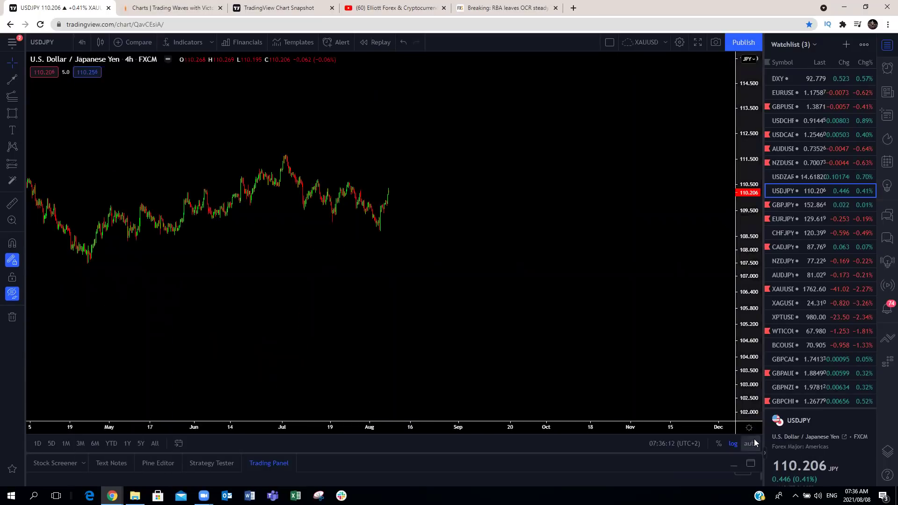
{"action": "left_click_drag", "start_coordinate": [760, 413], "coordinate": [752, 327]}
{"action": "left_click_drag", "start_coordinate": [545, 252], "coordinate": [650, 251]}
{"action": "left_click_drag", "start_coordinate": [747, 170], "coordinate": [400, 58]}
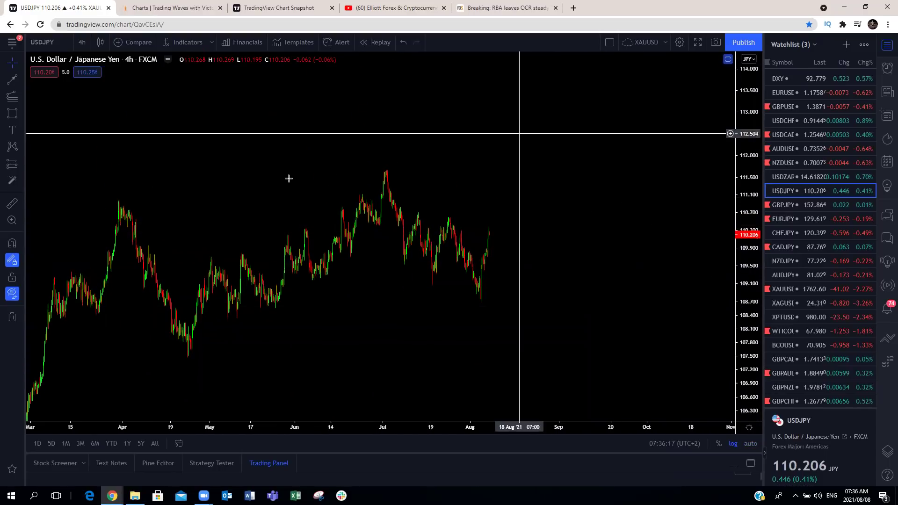
- Draw two converging yellow lines above and below USDJPY's May to July rise to form a wedge
{"action": "key", "text": "alt+t"}
{"action": "left_click", "coordinate": [209, 257]}
{"action": "left_click", "coordinate": [387, 185]}
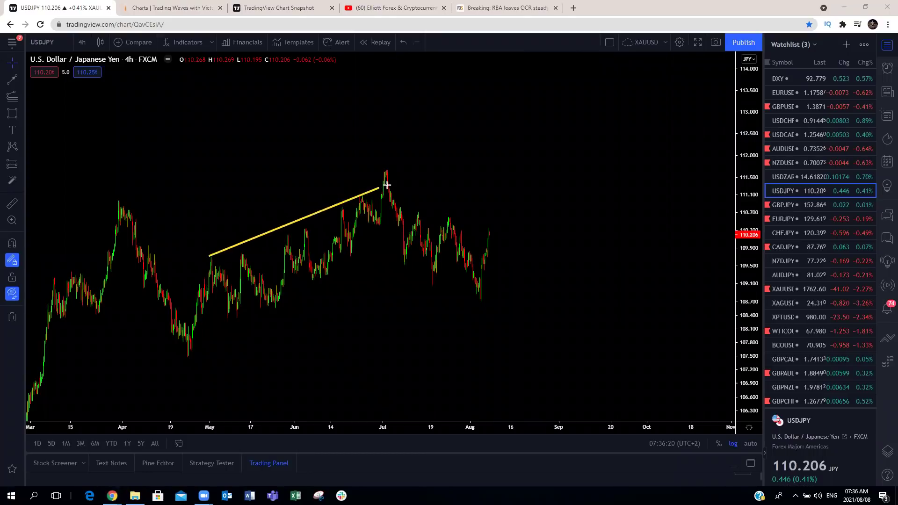
{"action": "left_click", "coordinate": [269, 318]}
{"action": "left_click", "coordinate": [379, 246]}
{"action": "left_click_drag", "start_coordinate": [405, 227], "coordinate": [415, 210]}
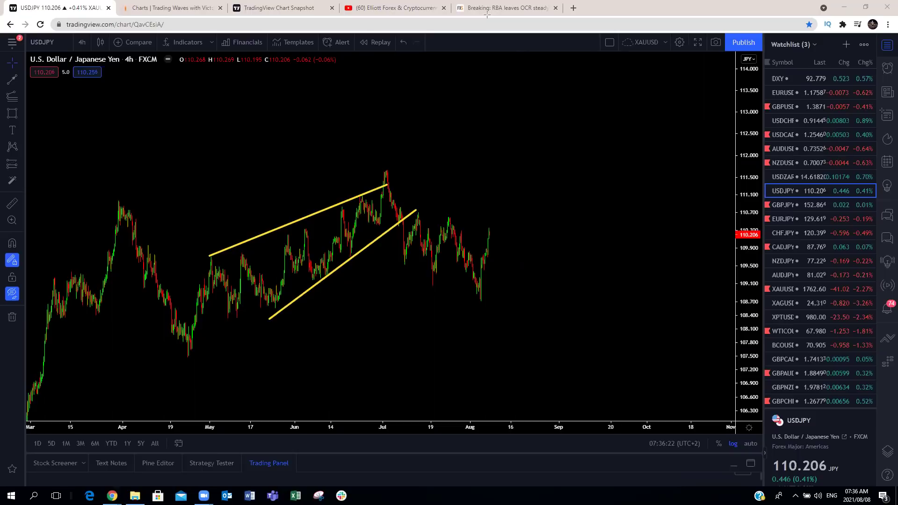
- Trace USDJPY's five-swing rise from the April low to the July high and its decline to the August low in red
{"action": "mouse_move", "coordinate": [179, 361]}
{"action": "left_mouse_down"}
{"action": "mouse_move", "coordinate": [219, 282]}
{"action": "mouse_move", "coordinate": [262, 305]}
{"action": "mouse_move", "coordinate": [278, 297]}
{"action": "mouse_move", "coordinate": [322, 221]}
{"action": "mouse_move", "coordinate": [347, 243]}
{"action": "mouse_move", "coordinate": [376, 174]}
{"action": "left_mouse_up"}
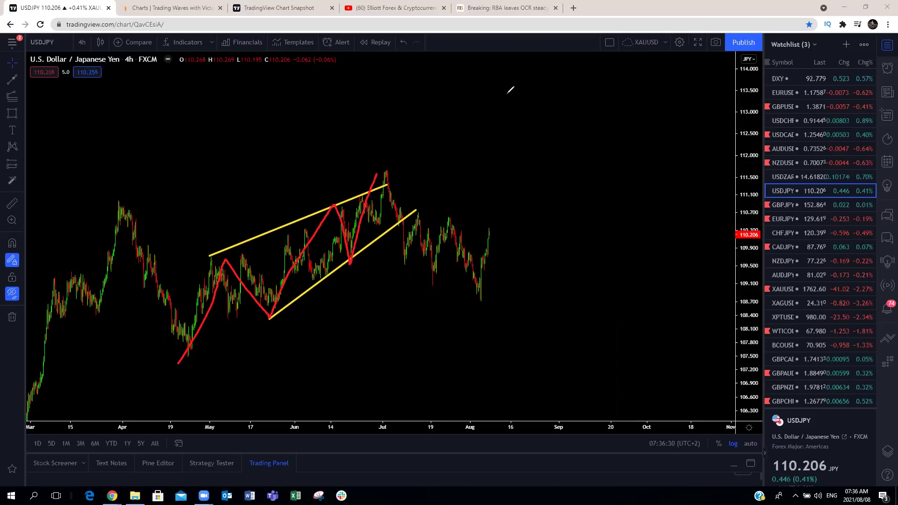
{"action": "mouse_move", "coordinate": [394, 206]}
{"action": "left_mouse_down"}
{"action": "mouse_move", "coordinate": [406, 257]}
{"action": "mouse_move", "coordinate": [426, 229]}
{"action": "mouse_move", "coordinate": [436, 277]}
{"action": "mouse_move", "coordinate": [451, 214]}
{"action": "mouse_move", "coordinate": [421, 219]}
{"action": "left_mouse_up"}
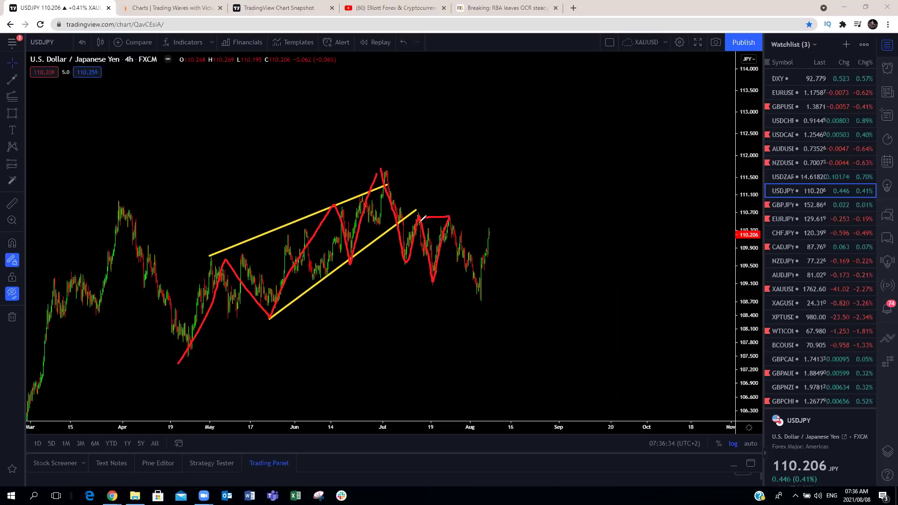
{"action": "left_click_drag", "start_coordinate": [440, 282], "coordinate": [401, 262]}
{"action": "left_click_drag", "start_coordinate": [451, 216], "coordinate": [474, 304]}
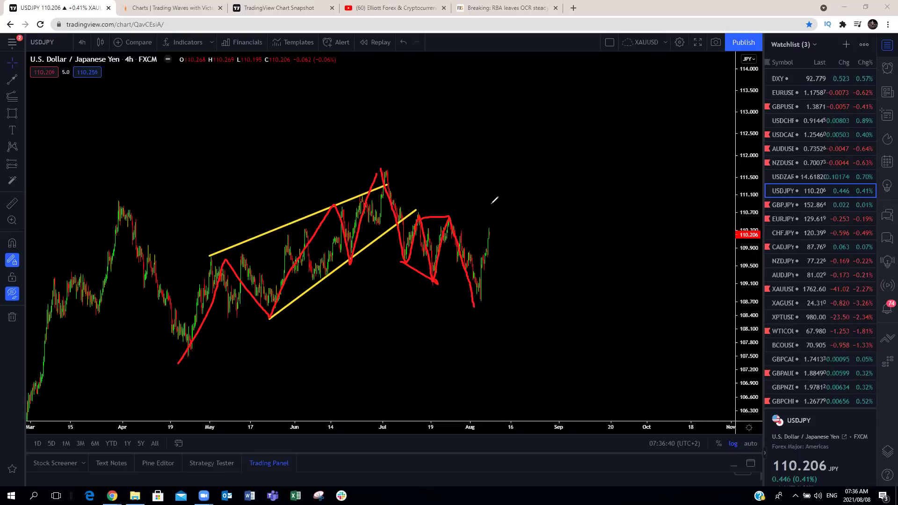
- Draw a yellow rise from USDJPY's August low, and label the July high 1 and the August low 2
{"action": "left_click_drag", "start_coordinate": [475, 298], "coordinate": [501, 224]}
{"action": "key", "text": "ctrl+z"}
{"action": "left_click_drag", "start_coordinate": [481, 295], "coordinate": [504, 231]}
{"action": "left_click_drag", "start_coordinate": [388, 137], "coordinate": [387, 124]}
{"action": "left_click_drag", "start_coordinate": [468, 322], "coordinate": [495, 340]}
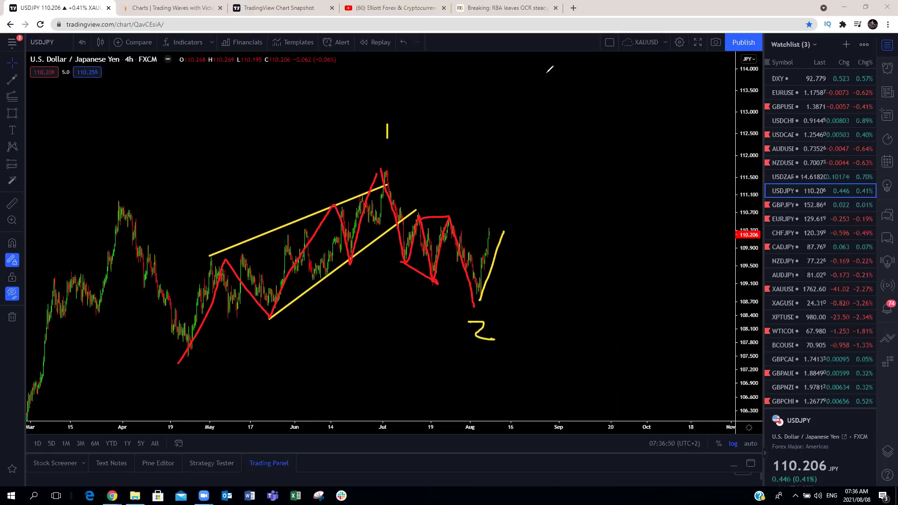
- Number the swings of USDJPY's wedge 1 to 5 in red, and draw and undo a horizontal line at the April low
{"action": "left_click_drag", "start_coordinate": [220, 227], "coordinate": [221, 238]}
{"action": "left_click_drag", "start_coordinate": [278, 336], "coordinate": [279, 341]}
{"action": "mouse_move", "coordinate": [325, 188]}
{"action": "left_mouse_down"}
{"action": "mouse_move", "coordinate": [340, 197]}
{"action": "mouse_move", "coordinate": [335, 205]}
{"action": "left_mouse_up"}
{"action": "left_click_drag", "start_coordinate": [345, 275], "coordinate": [350, 286]}
{"action": "left_click_drag", "start_coordinate": [384, 143], "coordinate": [379, 154]}
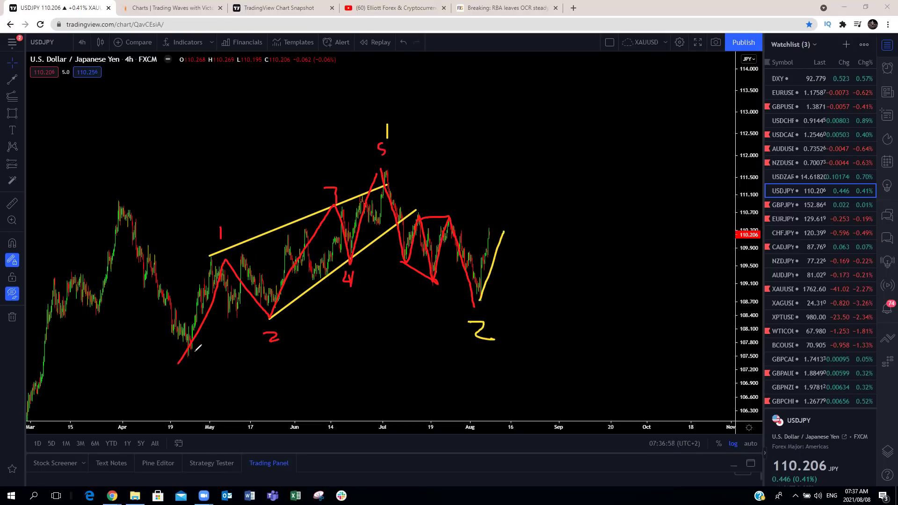
{"action": "left_click_drag", "start_coordinate": [191, 358], "coordinate": [495, 359]}
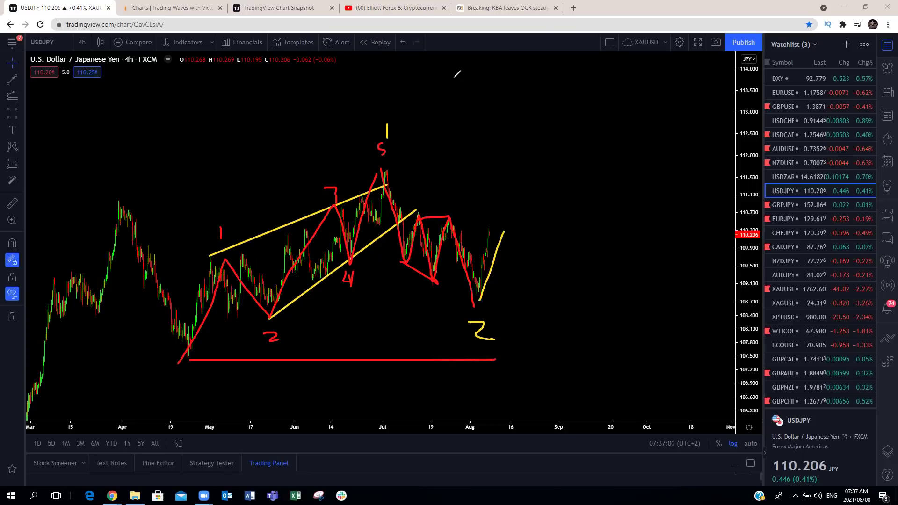
{"action": "key", "text": "ctrl+z"}
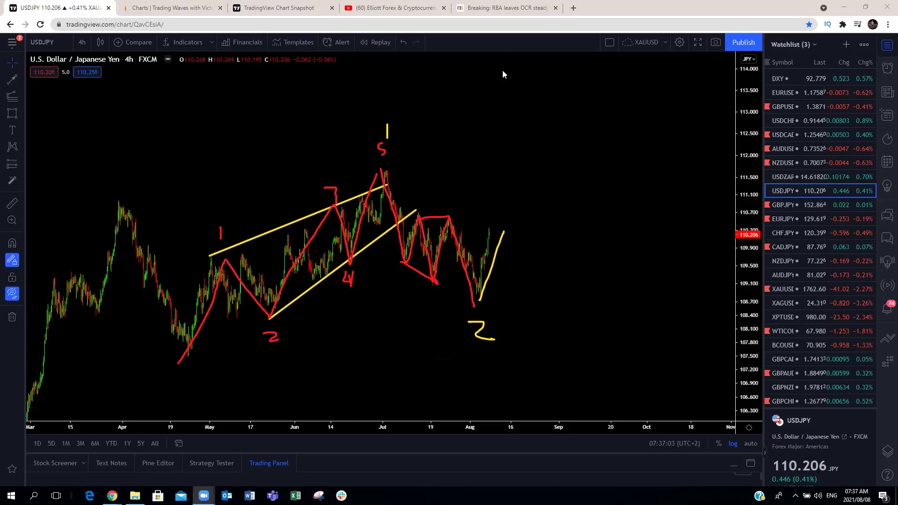
- Frame USDJPY's July to August decline in a magenta channel, project a rally to a line at July's high, and clear the annotations
{"action": "left_click_drag", "start_coordinate": [390, 173], "coordinate": [503, 255]}
{"action": "left_click_drag", "start_coordinate": [398, 260], "coordinate": [483, 312]}
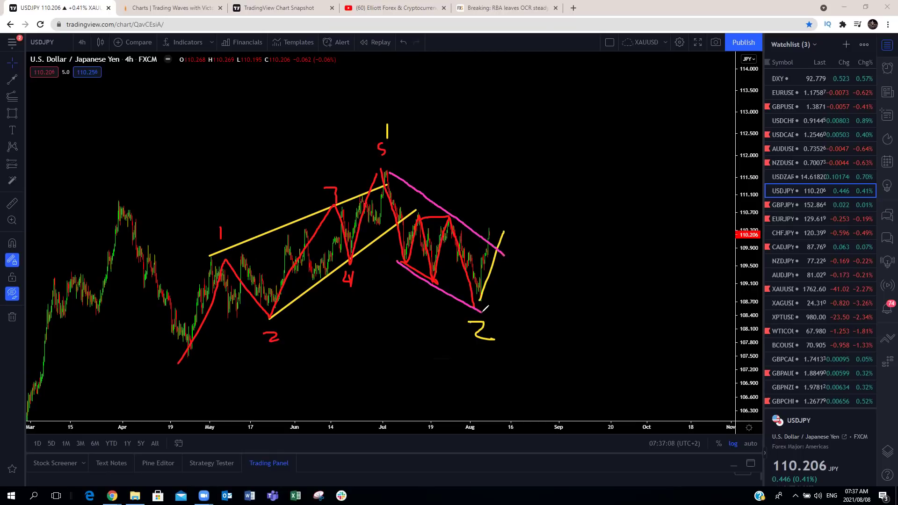
{"action": "mouse_move", "coordinate": [499, 239]}
{"action": "left_mouse_down"}
{"action": "mouse_move", "coordinate": [509, 231]}
{"action": "mouse_move", "coordinate": [514, 242]}
{"action": "mouse_move", "coordinate": [531, 163]}
{"action": "left_mouse_up"}
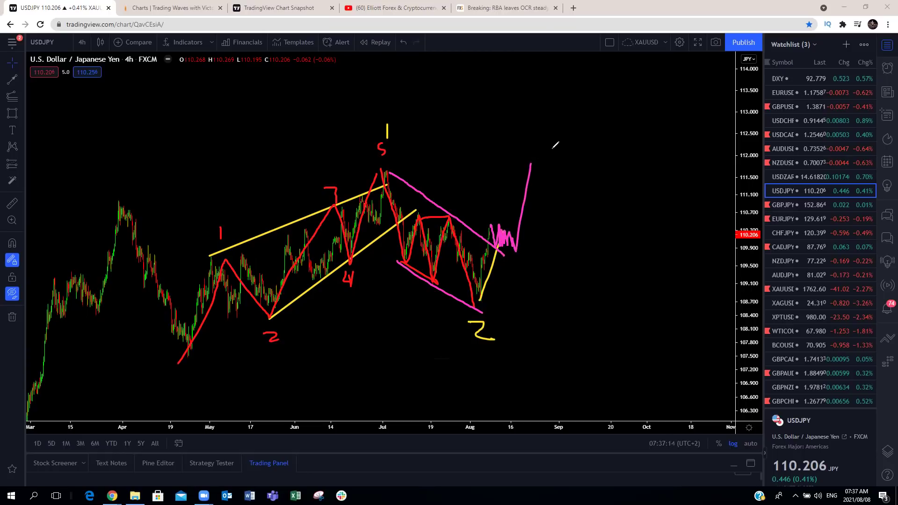
{"action": "left_click_drag", "start_coordinate": [382, 169], "coordinate": [563, 169]}
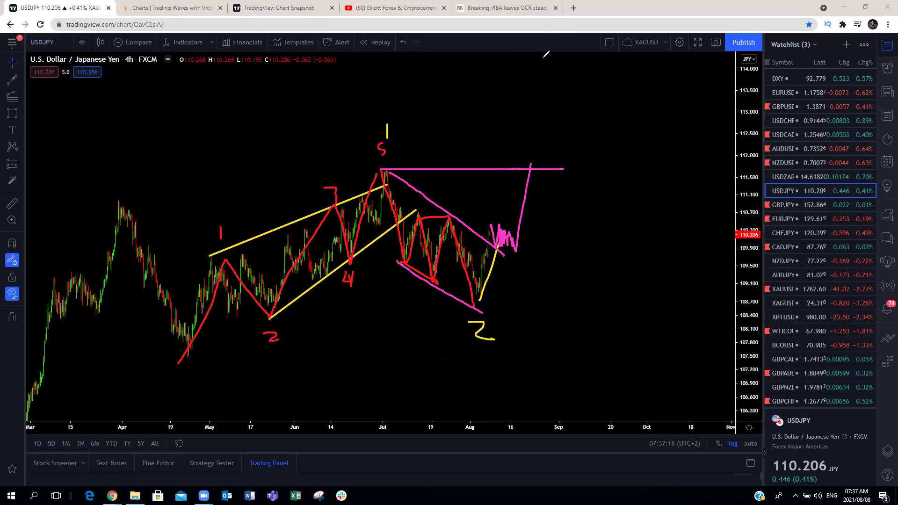
{"action": "key", "text": "Escape"}
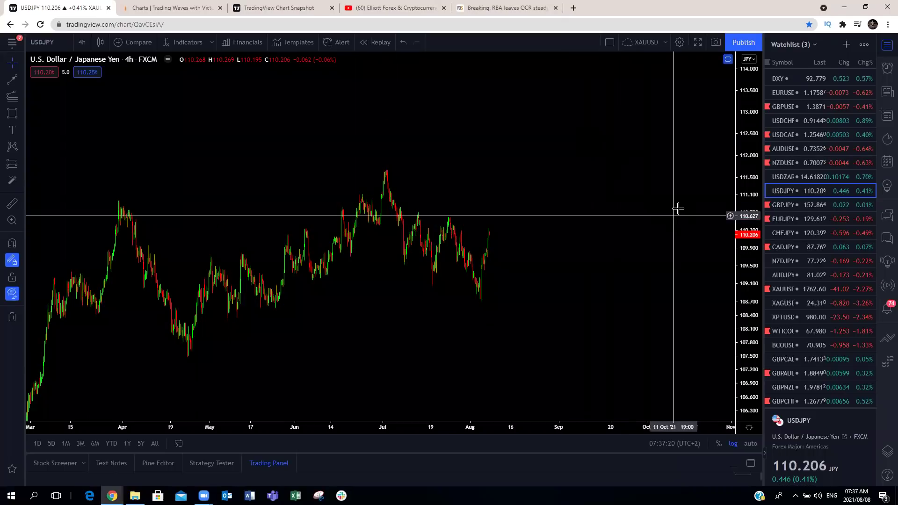
- Open the live GBPJPY chart, and bring up the published 4-hour GBPJPY chart from the members' Yen Pairs page
{"action": "left_click", "coordinate": [781, 206]}
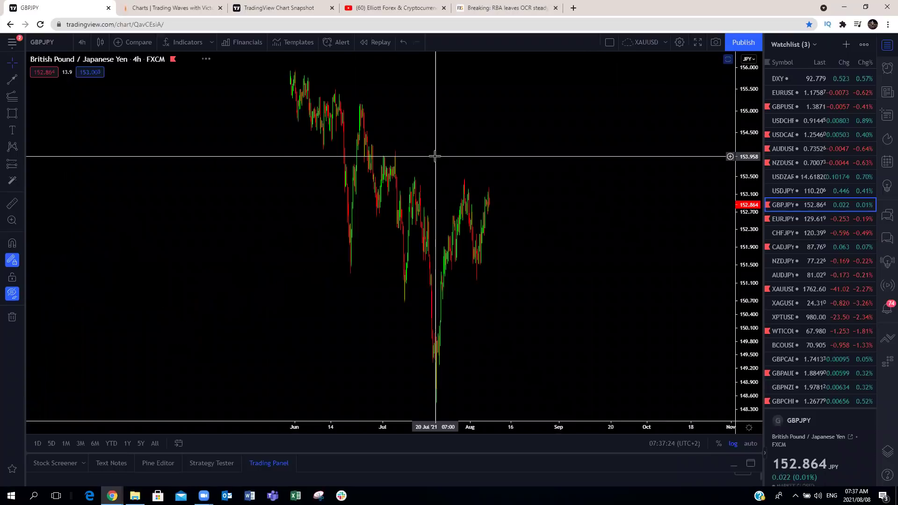
{"action": "left_click_drag", "start_coordinate": [741, 131], "coordinate": [746, 261]}
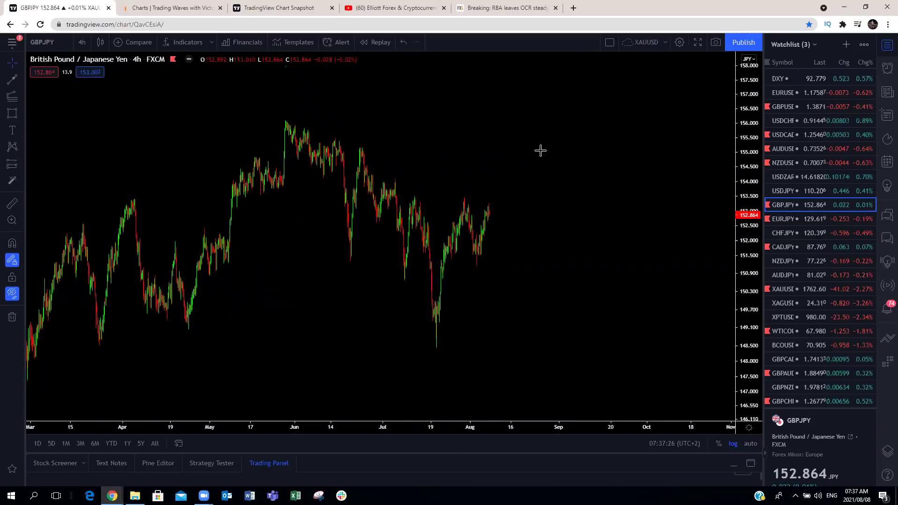
{"action": "left_click", "coordinate": [186, 9]}
{"action": "mouse_move", "coordinate": [522, 88]}
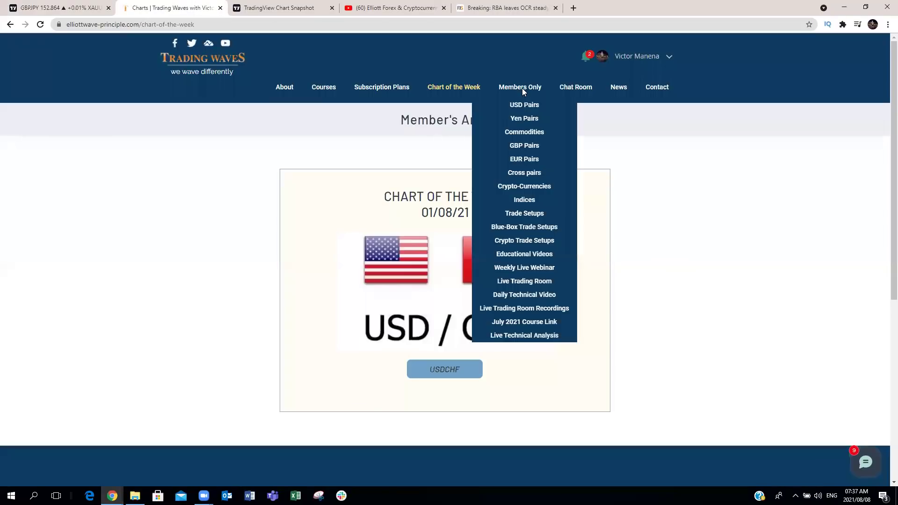
{"action": "left_click", "coordinate": [526, 122]}
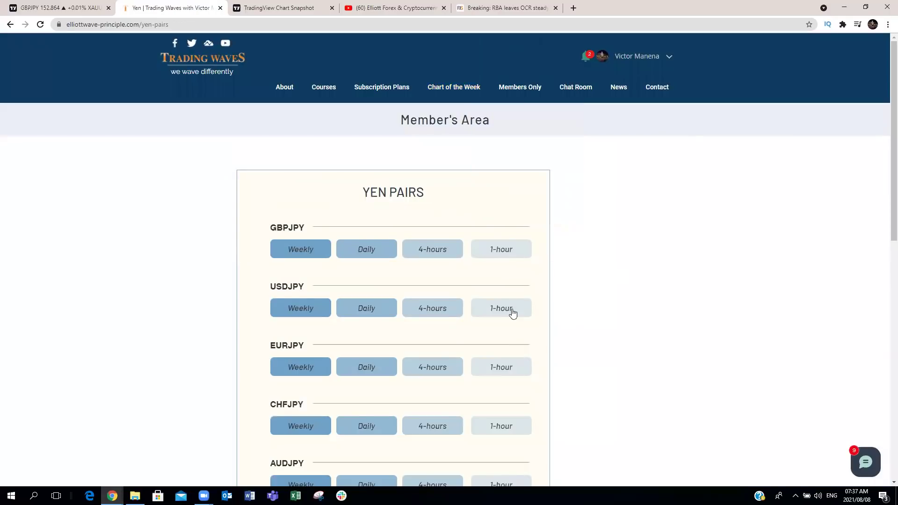
{"action": "left_click", "coordinate": [435, 249]}
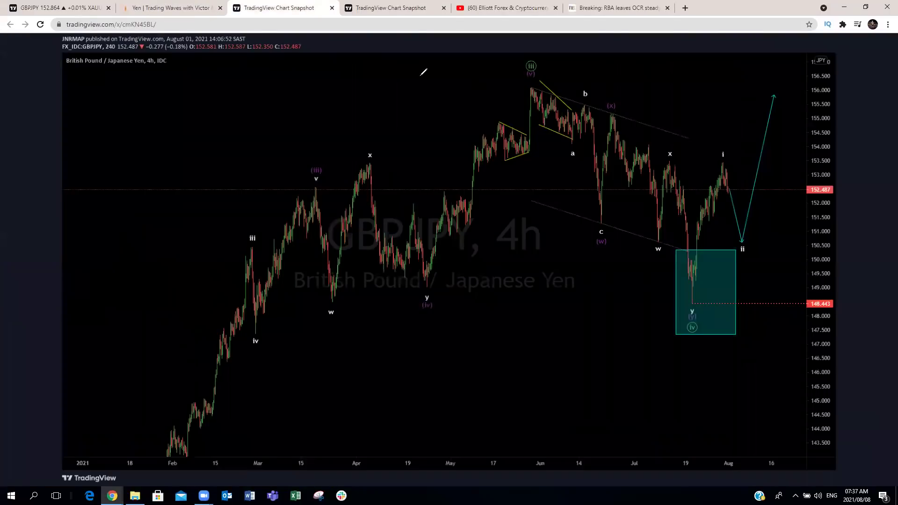
- On the published GBPJPY chart, trace the rise to i, the pullback to ii and the next rally in magenta, and return to the live chart
{"action": "left_click_drag", "start_coordinate": [686, 308], "coordinate": [720, 163]}
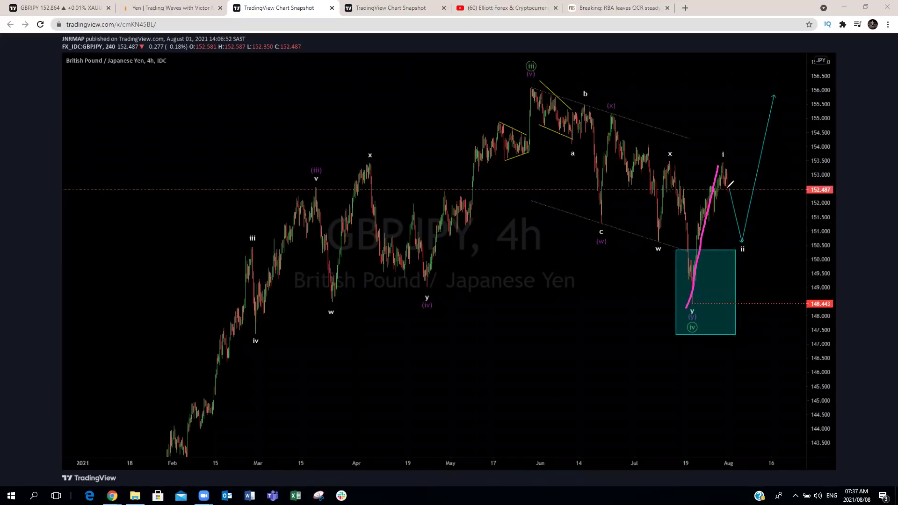
{"action": "mouse_move", "coordinate": [726, 162]}
{"action": "left_mouse_down"}
{"action": "mouse_move", "coordinate": [725, 189]}
{"action": "mouse_move", "coordinate": [742, 233]}
{"action": "mouse_move", "coordinate": [724, 168]}
{"action": "mouse_move", "coordinate": [744, 236]}
{"action": "mouse_move", "coordinate": [760, 161]}
{"action": "left_mouse_up"}
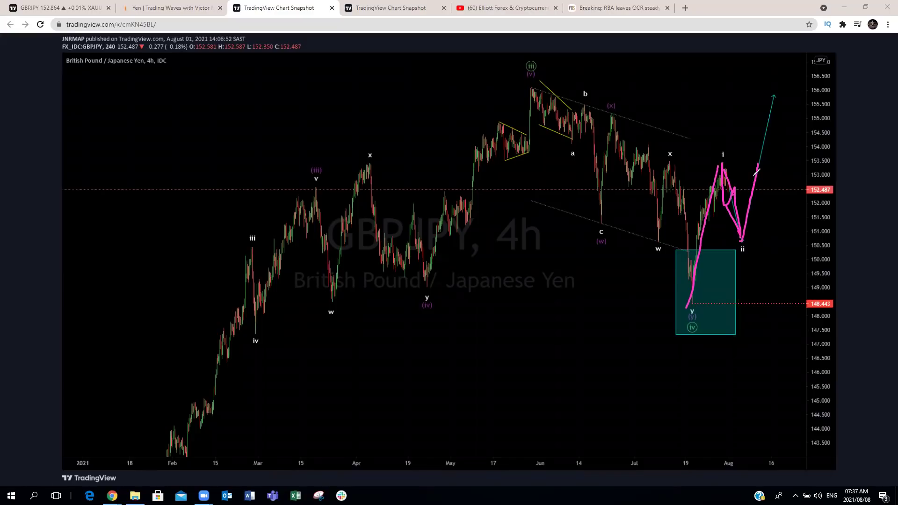
{"action": "left_click", "coordinate": [42, 9]}
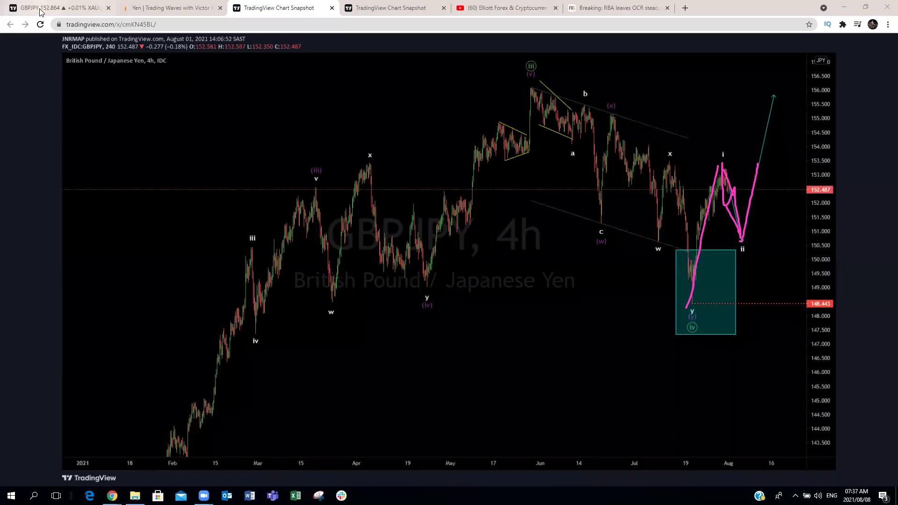
{"action": "key", "text": "ctrl+shift+c"}
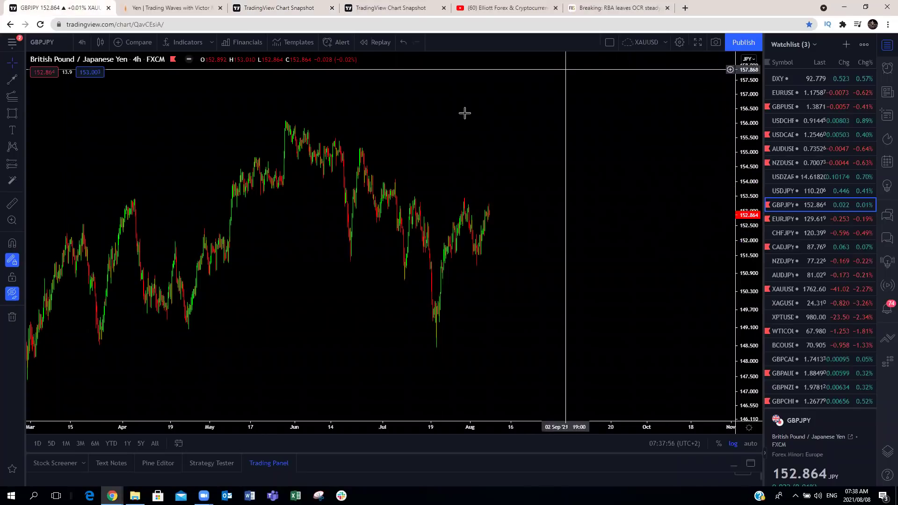
- Label GBPJPY's late July high 1 and August low 2 in magenta, trace the swings around them, and undo the extended rally
{"action": "left_click_drag", "start_coordinate": [462, 171], "coordinate": [477, 244]}
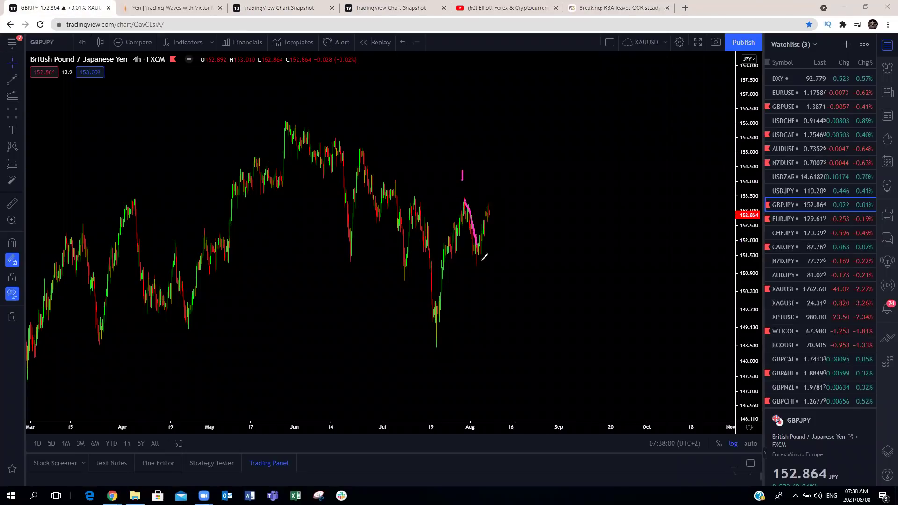
{"action": "mouse_move", "coordinate": [474, 277]}
{"action": "left_mouse_down"}
{"action": "mouse_move", "coordinate": [482, 283]}
{"action": "mouse_move", "coordinate": [495, 201]}
{"action": "left_mouse_up"}
{"action": "left_click_drag", "start_coordinate": [494, 201], "coordinate": [498, 149]}
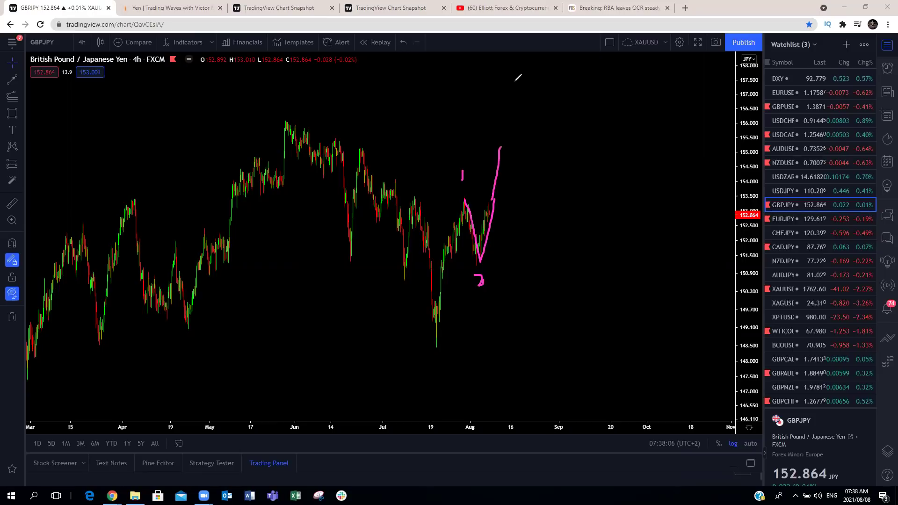
{"action": "key", "text": "ctrl+z"}
- Frame GBPJPY's alternative wave 2 in magenta with a projected drop to a lower low labelled 2, and draw a rally from it
{"action": "mouse_move", "coordinate": [495, 201]}
{"action": "left_mouse_down"}
{"action": "mouse_move", "coordinate": [511, 272]}
{"action": "mouse_move", "coordinate": [480, 263]}
{"action": "left_mouse_up"}
{"action": "left_click_drag", "start_coordinate": [494, 201], "coordinate": [463, 200]}
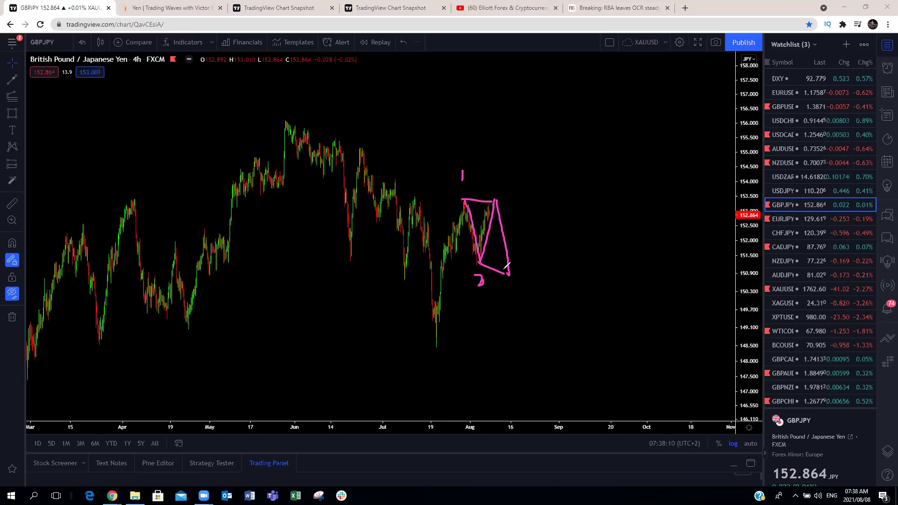
{"action": "mouse_move", "coordinate": [509, 286]}
{"action": "left_mouse_down"}
{"action": "mouse_move", "coordinate": [516, 294]}
{"action": "mouse_move", "coordinate": [531, 158]}
{"action": "left_mouse_up"}
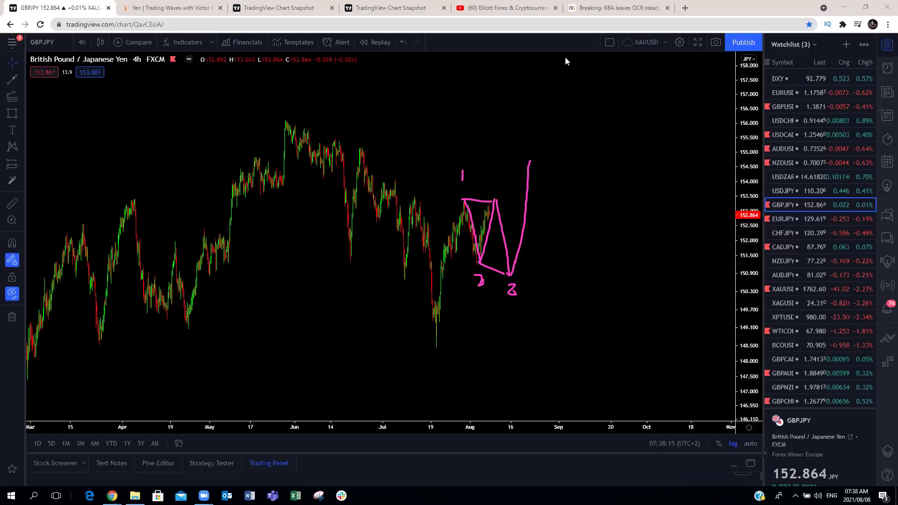
- Trace GBPJPY's rebound from the August low up close, draw boundary lines along its highs and lows, and clear the annotations
{"action": "scroll", "coordinate": [543, 200], "scroll_direction": "up", "scroll_amount": 5}
{"action": "mouse_move", "coordinate": [543, 200]}
{"action": "left_mouse_down"}
{"action": "mouse_move", "coordinate": [427, 243]}
{"action": "mouse_move", "coordinate": [194, 265]}
{"action": "mouse_move", "coordinate": [551, 226]}
{"action": "left_mouse_up"}
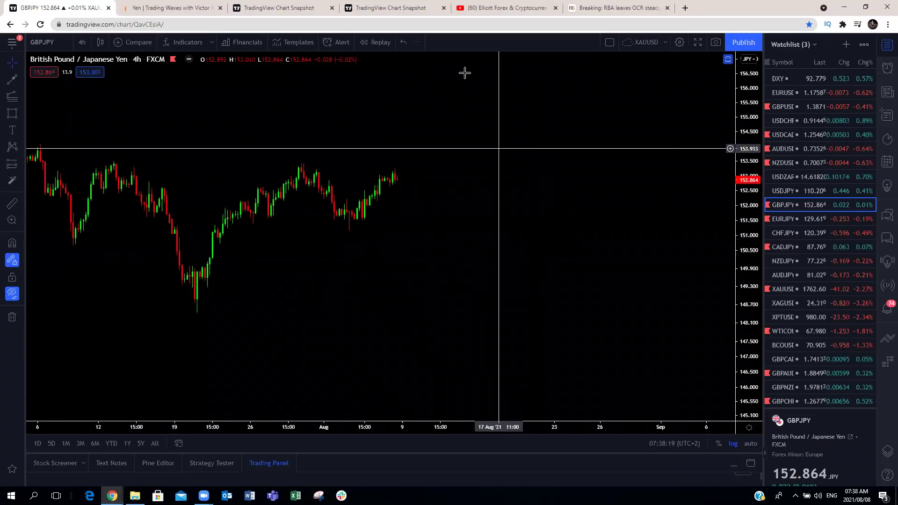
{"action": "left_click_drag", "start_coordinate": [353, 228], "coordinate": [406, 186]}
{"action": "mouse_move", "coordinate": [351, 197]}
{"action": "left_mouse_down"}
{"action": "mouse_move", "coordinate": [387, 173]}
{"action": "mouse_move", "coordinate": [437, 240]}
{"action": "mouse_move", "coordinate": [449, 167]}
{"action": "left_mouse_up"}
{"action": "left_click_drag", "start_coordinate": [327, 170], "coordinate": [410, 179]}
{"action": "left_click_drag", "start_coordinate": [346, 228], "coordinate": [422, 245]}
{"action": "key", "text": "Escape"}
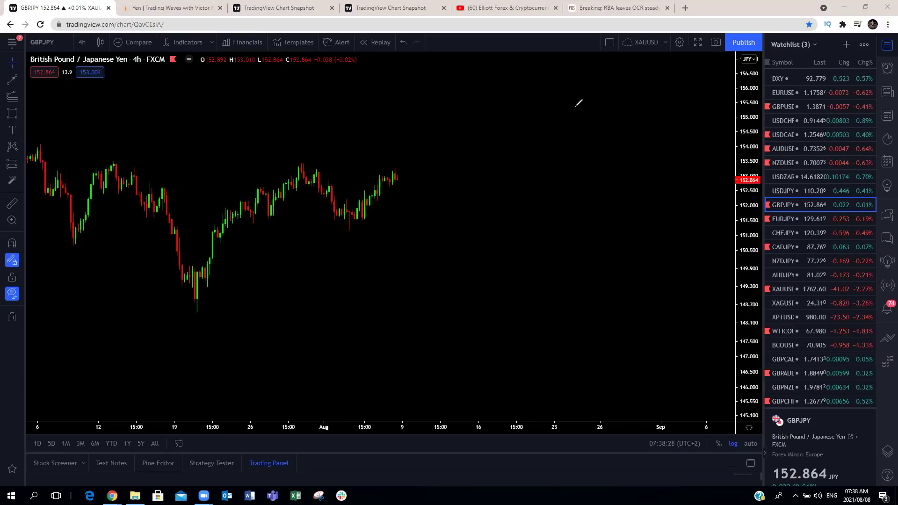
- Open the EURJPY chart, and trace its decline from the June high to a circled July low in yellow
{"action": "left_click", "coordinate": [785, 219]}
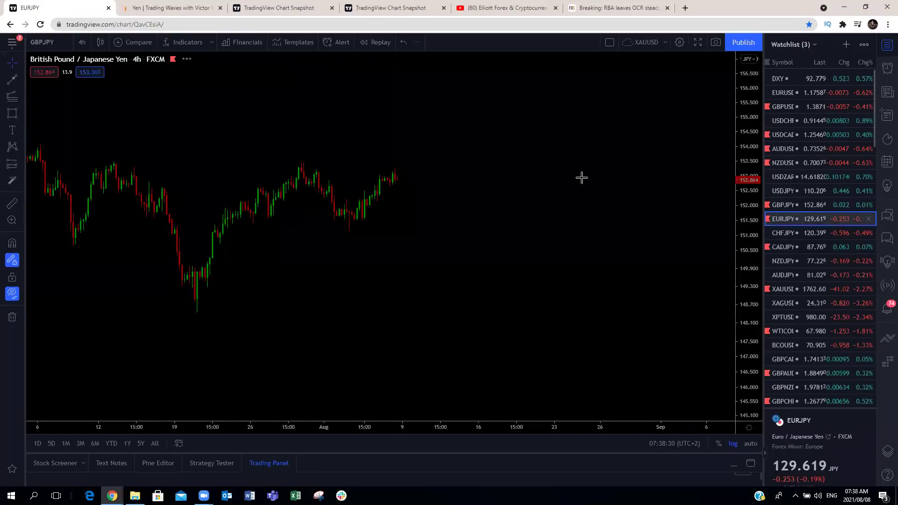
{"action": "scroll", "coordinate": [575, 168], "scroll_direction": "down", "scroll_amount": 2}
{"action": "scroll", "coordinate": [701, 131], "scroll_direction": "down", "scroll_amount": 3}
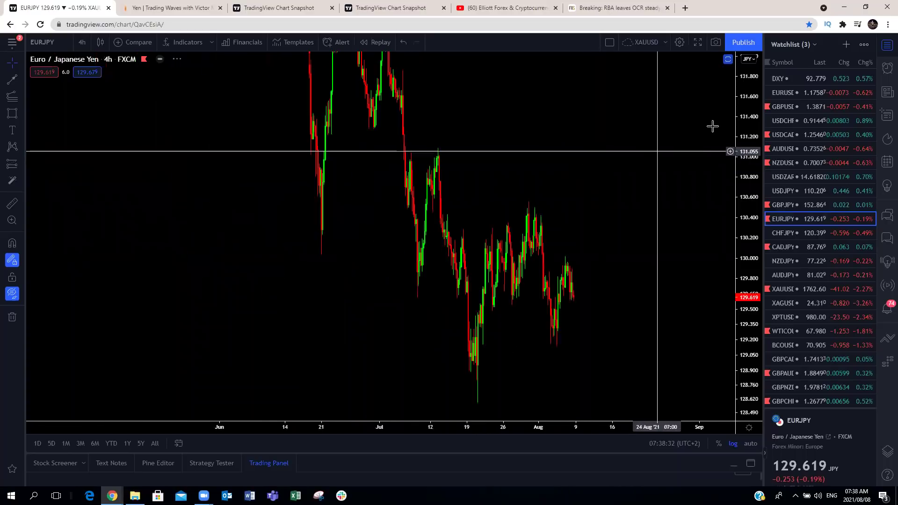
{"action": "scroll", "coordinate": [653, 240], "scroll_direction": "down", "scroll_amount": 4}
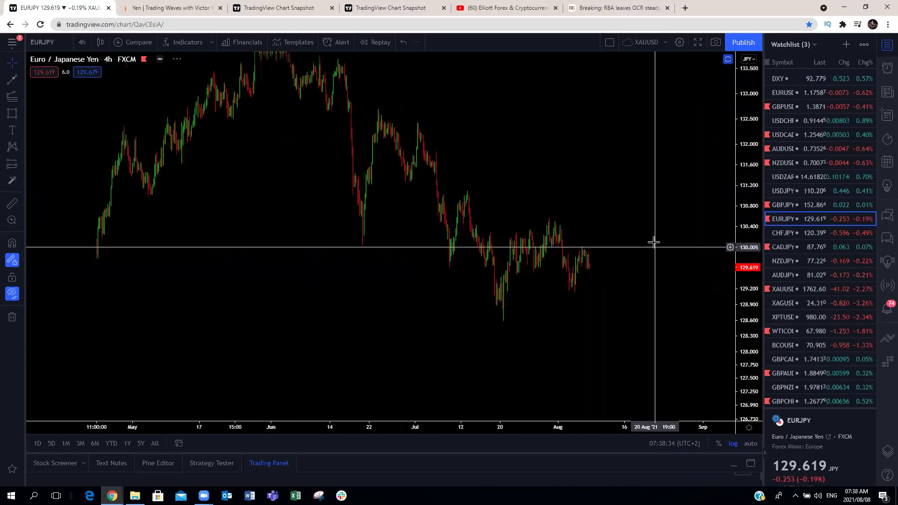
{"action": "left_click_drag", "start_coordinate": [657, 158], "coordinate": [523, 127]}
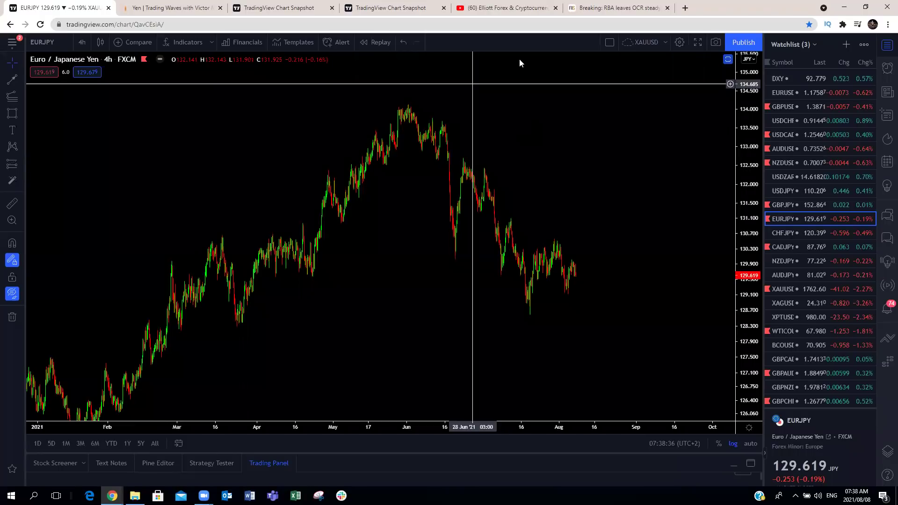
{"action": "mouse_move", "coordinate": [389, 109]}
{"action": "left_mouse_down"}
{"action": "mouse_move", "coordinate": [475, 183]}
{"action": "mouse_move", "coordinate": [515, 293]}
{"action": "mouse_move", "coordinate": [538, 309]}
{"action": "mouse_move", "coordinate": [522, 313]}
{"action": "mouse_move", "coordinate": [528, 322]}
{"action": "mouse_move", "coordinate": [562, 232]}
{"action": "mouse_move", "coordinate": [572, 156]}
{"action": "left_mouse_up"}
{"action": "key", "text": "ctrl+z"}
- Box EURJPY's swings since the July low with a projected drop in yellow, and clear it to redraw only the August bounce and its decline
{"action": "mouse_move", "coordinate": [533, 311]}
{"action": "left_mouse_down"}
{"action": "mouse_move", "coordinate": [559, 234]}
{"action": "mouse_move", "coordinate": [568, 292]}
{"action": "mouse_move", "coordinate": [574, 271]}
{"action": "mouse_move", "coordinate": [585, 307]}
{"action": "left_mouse_up"}
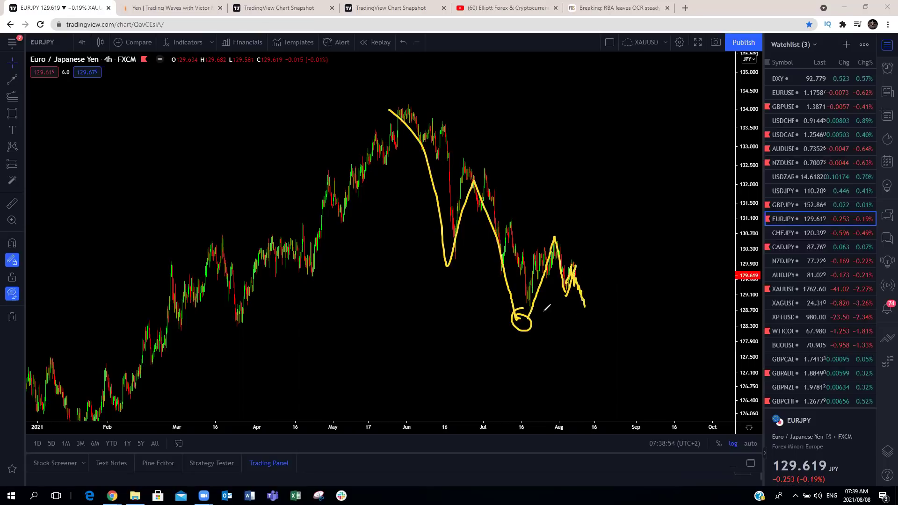
{"action": "left_click_drag", "start_coordinate": [528, 313], "coordinate": [592, 308]}
{"action": "mouse_move", "coordinate": [585, 299]}
{"action": "left_mouse_down"}
{"action": "mouse_move", "coordinate": [585, 312]}
{"action": "mouse_move", "coordinate": [593, 235]}
{"action": "mouse_move", "coordinate": [582, 237]}
{"action": "mouse_move", "coordinate": [616, 333]}
{"action": "left_mouse_up"}
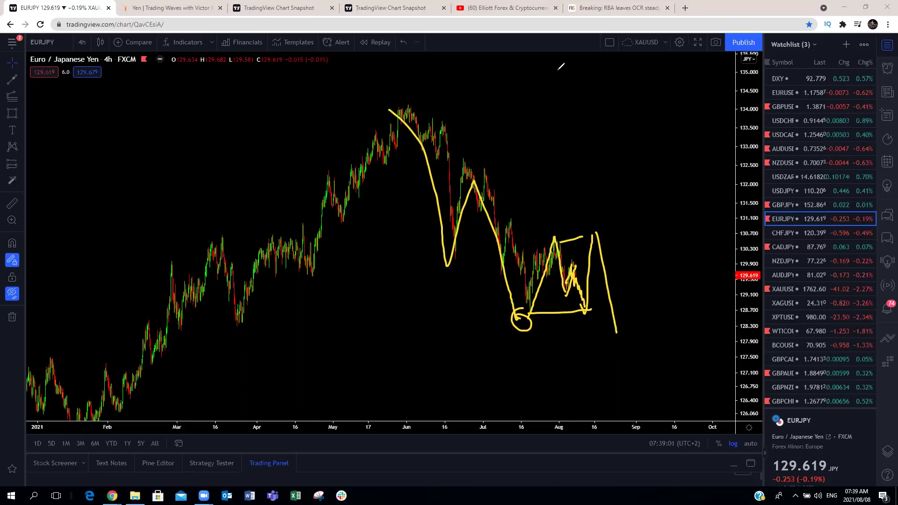
{"action": "key", "text": "e"}
{"action": "mouse_move", "coordinate": [566, 295]}
{"action": "left_mouse_down"}
{"action": "mouse_move", "coordinate": [574, 260]}
{"action": "mouse_move", "coordinate": [567, 293]}
{"action": "mouse_move", "coordinate": [576, 264]}
{"action": "mouse_move", "coordinate": [591, 316]}
{"action": "left_mouse_up"}
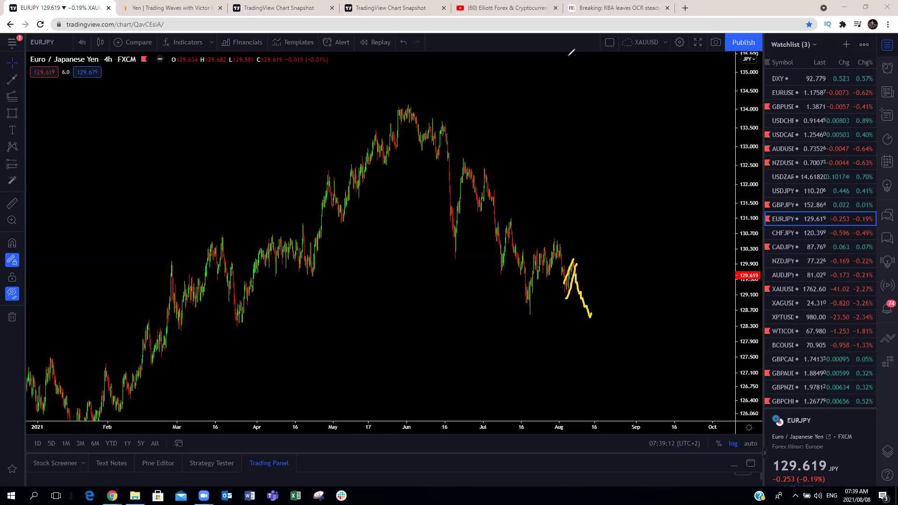
- Open the CHFJPY chart, trace its June drop in yellow, and frame the correction up to the late July high in red
{"action": "left_click", "coordinate": [786, 233]}
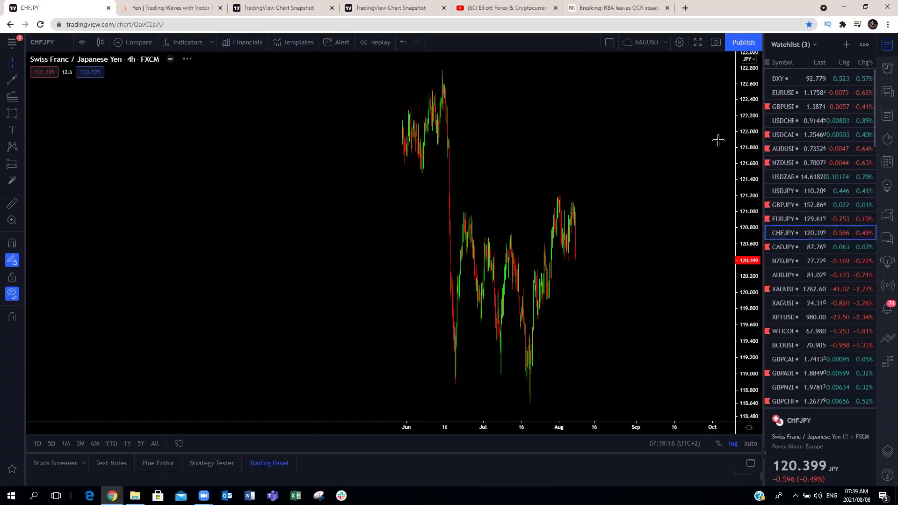
{"action": "left_click_drag", "start_coordinate": [740, 276], "coordinate": [731, 311]}
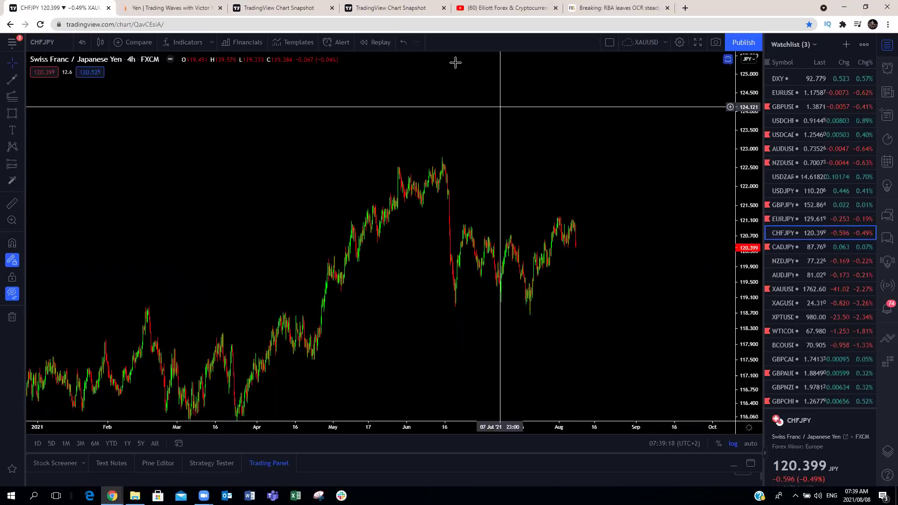
{"action": "left_click_drag", "start_coordinate": [434, 158], "coordinate": [449, 310]}
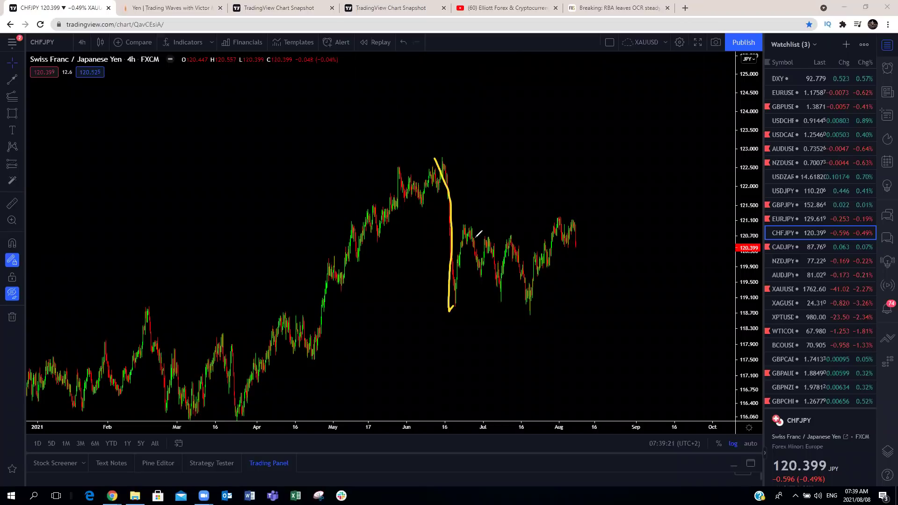
{"action": "mouse_move", "coordinate": [471, 247]}
{"action": "left_mouse_down"}
{"action": "mouse_move", "coordinate": [534, 313]}
{"action": "mouse_move", "coordinate": [555, 216]}
{"action": "left_mouse_up"}
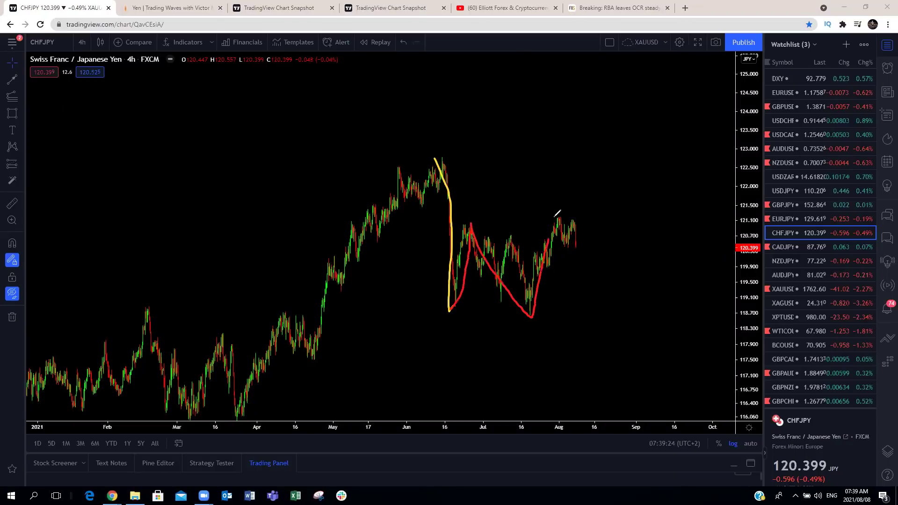
{"action": "left_click_drag", "start_coordinate": [471, 223], "coordinate": [545, 223]}
{"action": "left_click_drag", "start_coordinate": [463, 310], "coordinate": [530, 317]}
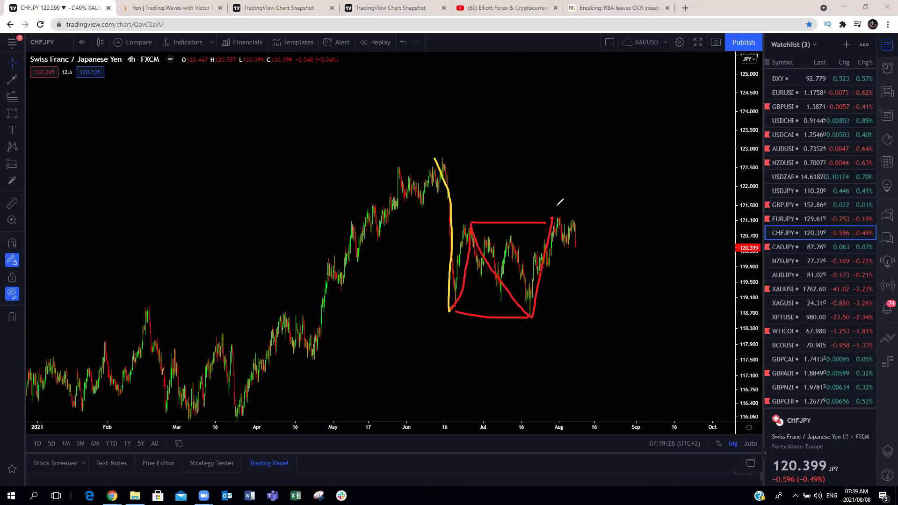
- Mark CHFJPY's August bounce in red, project a yellow decline, label the swings a, b and c, and clear the annotations
{"action": "left_click_drag", "start_coordinate": [581, 224], "coordinate": [566, 247]}
{"action": "left_click_drag", "start_coordinate": [575, 224], "coordinate": [590, 328]}
{"action": "left_click_drag", "start_coordinate": [432, 336], "coordinate": [453, 332]}
{"action": "left_click_drag", "start_coordinate": [557, 184], "coordinate": [558, 207]}
{"action": "mouse_move", "coordinate": [593, 336]}
{"action": "left_mouse_down"}
{"action": "mouse_move", "coordinate": [586, 342]}
{"action": "mouse_move", "coordinate": [608, 350]}
{"action": "left_mouse_up"}
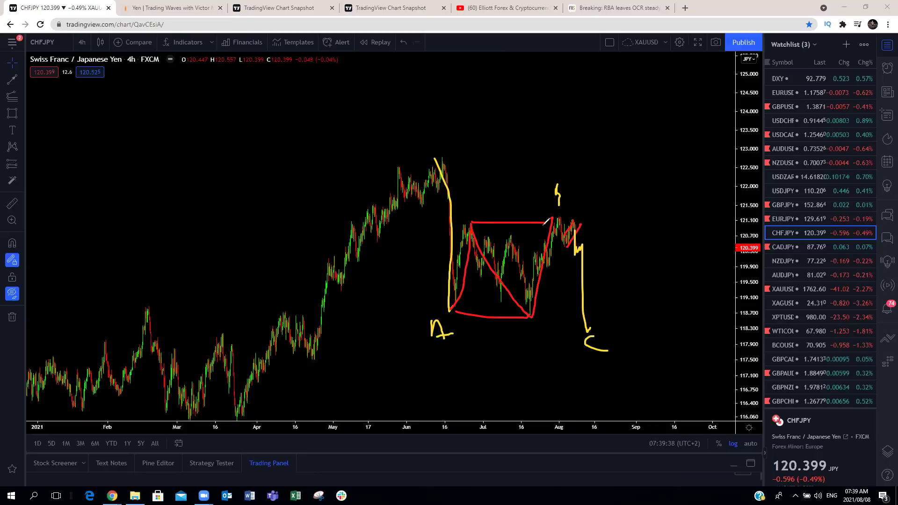
{"action": "key", "text": "Escape"}
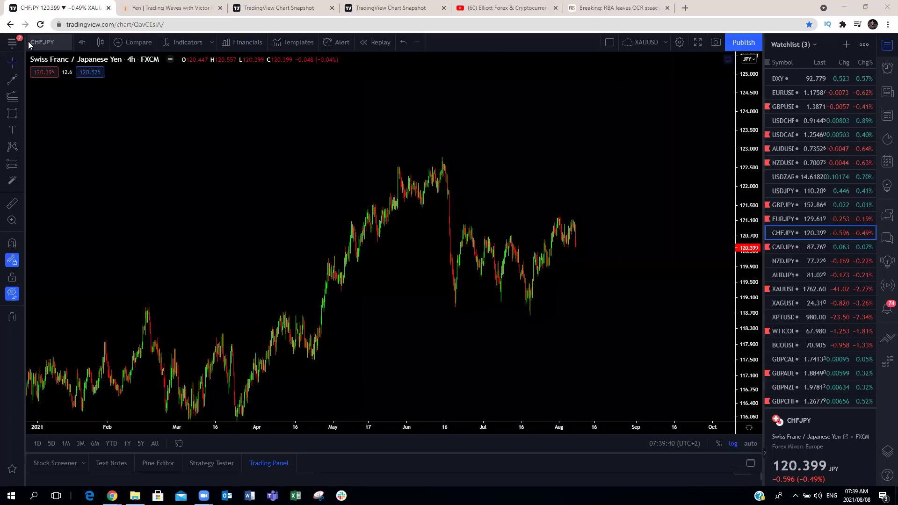
- Switch CHFJPY to the weekly timeframe, and trace the decline from the 2015 high in yellow and the correction since 2016 in red
{"action": "left_click", "coordinate": [83, 42]}
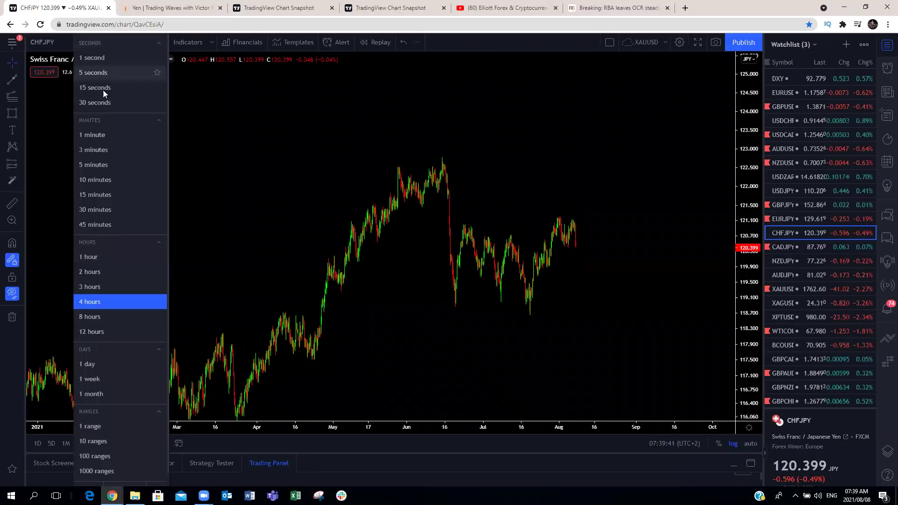
{"action": "left_click", "coordinate": [90, 380]}
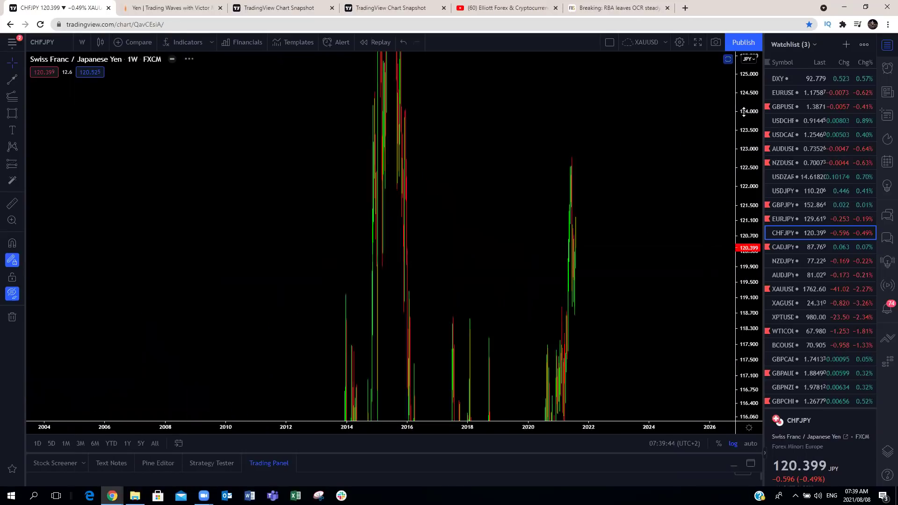
{"action": "left_click_drag", "start_coordinate": [749, 141], "coordinate": [745, 192]}
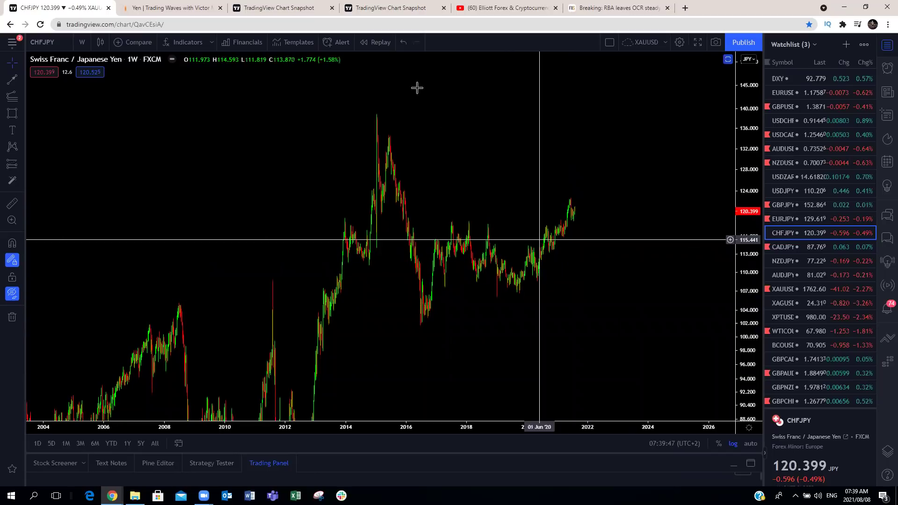
{"action": "mouse_move", "coordinate": [366, 110]}
{"action": "left_mouse_down"}
{"action": "mouse_move", "coordinate": [423, 313]}
{"action": "mouse_move", "coordinate": [482, 231]}
{"action": "mouse_move", "coordinate": [501, 288]}
{"action": "mouse_move", "coordinate": [524, 241]}
{"action": "left_mouse_up"}
{"action": "left_click_drag", "start_coordinate": [544, 211], "coordinate": [551, 198]}
- Frame CHFJPY's weekly correction with red boundary lines, and project a red pullback and a larger yellow decline from the 2021 high
{"action": "left_click_drag", "start_coordinate": [476, 217], "coordinate": [545, 201]}
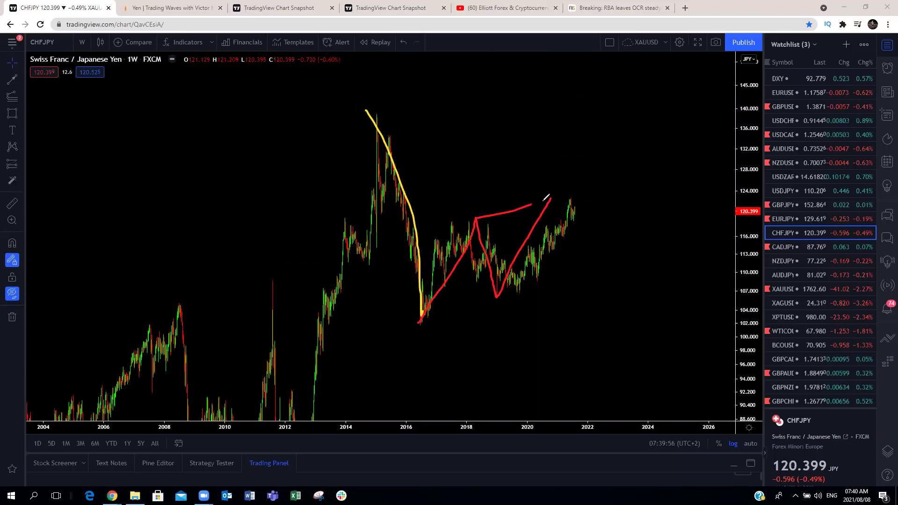
{"action": "left_click_drag", "start_coordinate": [419, 322], "coordinate": [497, 294]}
{"action": "mouse_move", "coordinate": [556, 197]}
{"action": "left_mouse_down"}
{"action": "mouse_move", "coordinate": [578, 236]}
{"action": "mouse_move", "coordinate": [590, 224]}
{"action": "mouse_move", "coordinate": [589, 253]}
{"action": "left_mouse_up"}
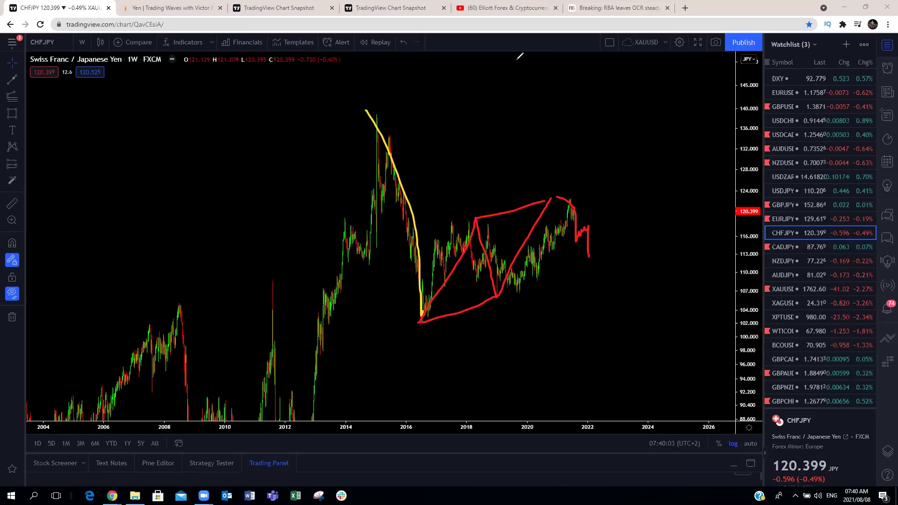
{"action": "left_click_drag", "start_coordinate": [558, 196], "coordinate": [582, 324]}
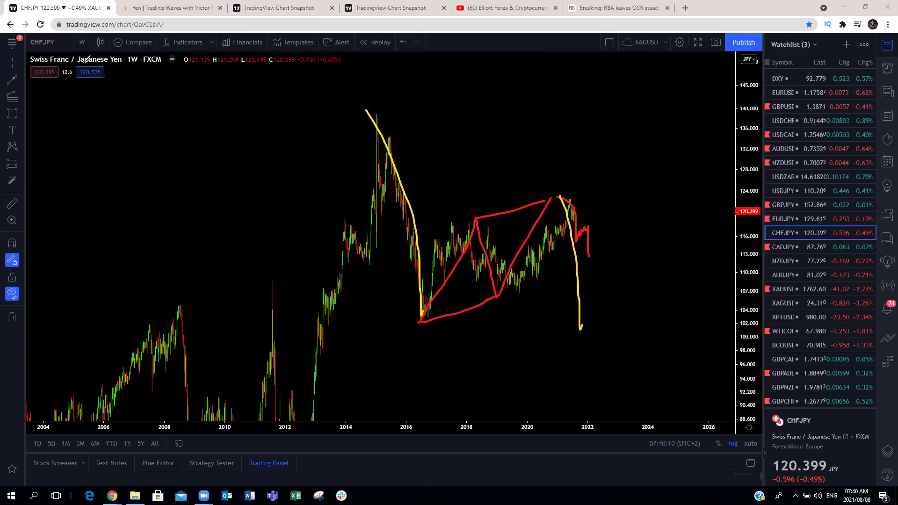
- Clear the annotations from the CHFJPY chart and open the weekly CADJPY chart
{"action": "mouse_move", "coordinate": [577, 241]}
{"action": "left_mouse_down"}
{"action": "mouse_move", "coordinate": [590, 226]}
{"action": "mouse_move", "coordinate": [572, 236]}
{"action": "left_mouse_up"}
{"action": "key", "text": "Escape"}
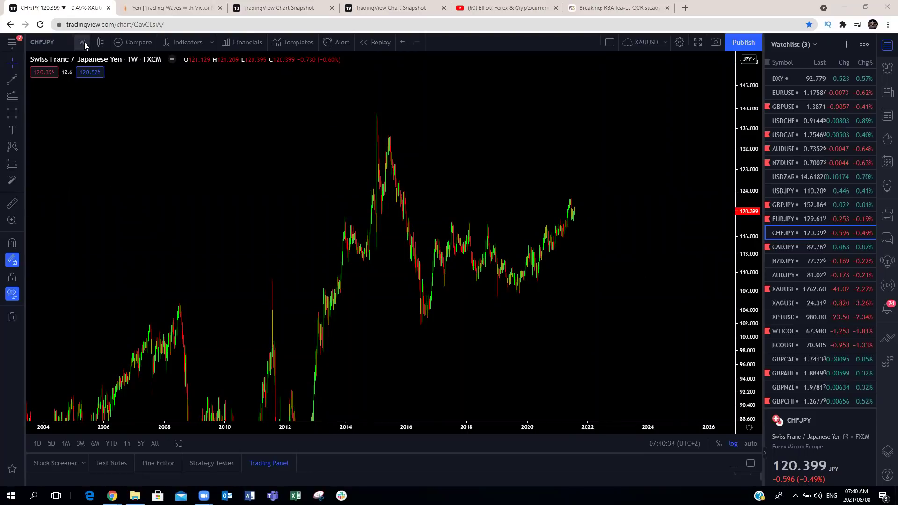
{"action": "left_click", "coordinate": [793, 246]}
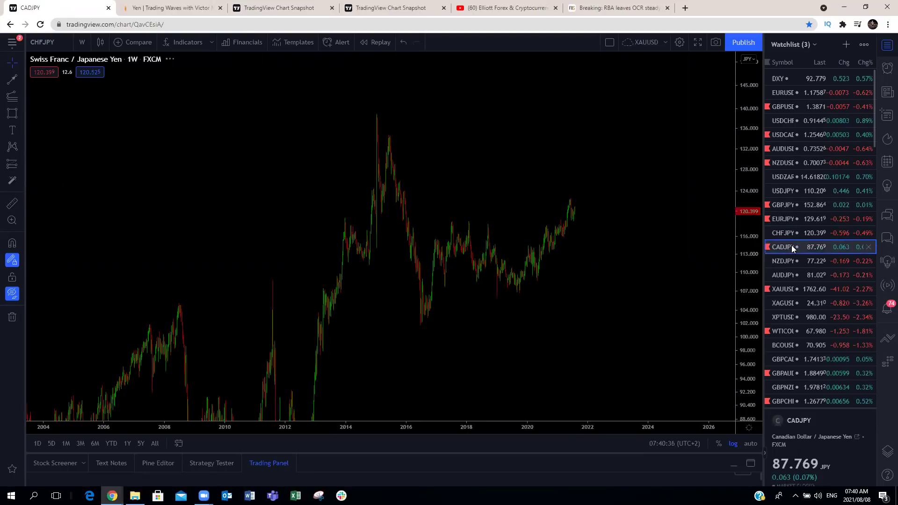
{"action": "double_click", "coordinate": [745, 161]}
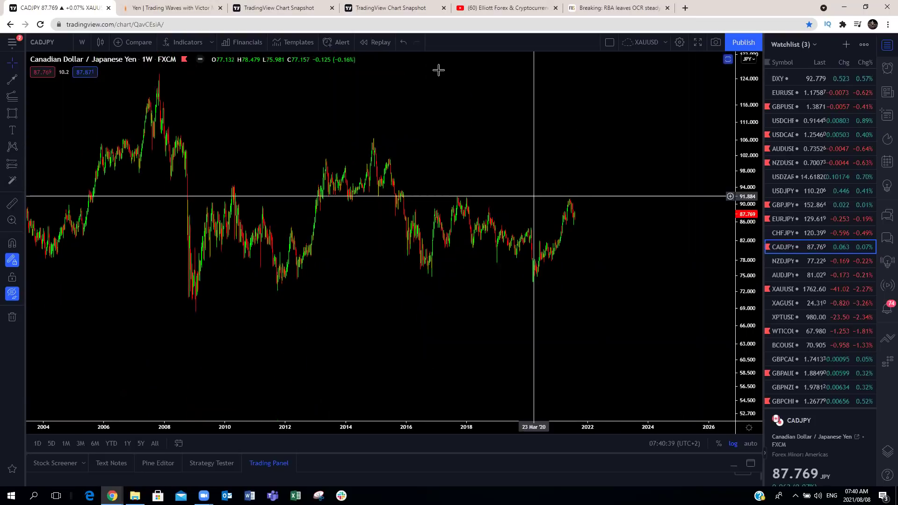
- Mark CADJPY's range since 2016 with yellow boundary lines, trace the rise from the 2020 low and project a decline in red
{"action": "left_click_drag", "start_coordinate": [461, 199], "coordinate": [584, 200]}
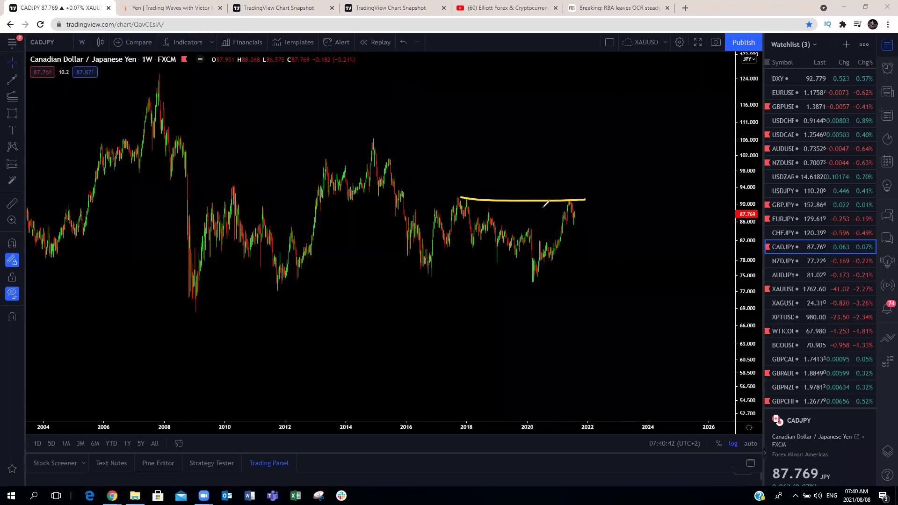
{"action": "left_click_drag", "start_coordinate": [428, 278], "coordinate": [538, 285]}
{"action": "mouse_move", "coordinate": [533, 284]}
{"action": "left_mouse_down"}
{"action": "mouse_move", "coordinate": [572, 200]}
{"action": "mouse_move", "coordinate": [584, 252]}
{"action": "left_mouse_up"}
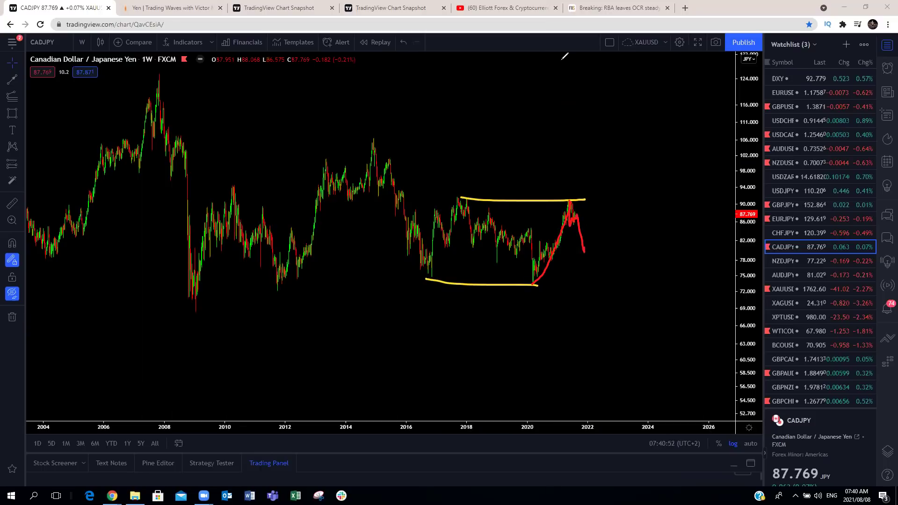
- Redraw CADJPY's red projection as a dip, a push above the upper range line and a drop, and clear the annotations
{"action": "key", "text": "e"}
{"action": "key", "text": "ctrl+z"}
{"action": "key", "text": "ctrl+z"}
{"action": "mouse_move", "coordinate": [572, 200]}
{"action": "left_mouse_down"}
{"action": "mouse_move", "coordinate": [581, 228]}
{"action": "mouse_move", "coordinate": [587, 183]}
{"action": "mouse_move", "coordinate": [589, 251]}
{"action": "left_mouse_up"}
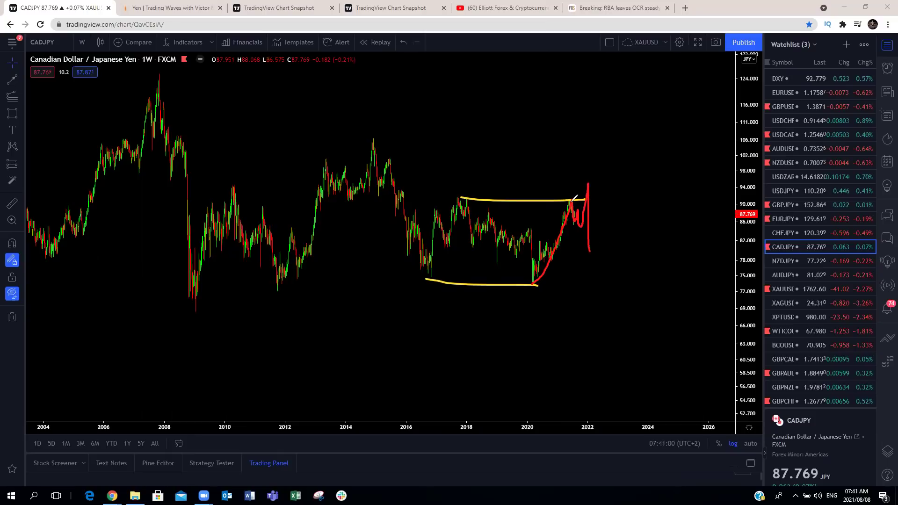
{"action": "left_click_drag", "start_coordinate": [574, 216], "coordinate": [574, 274]}
{"action": "key", "text": "Escape"}
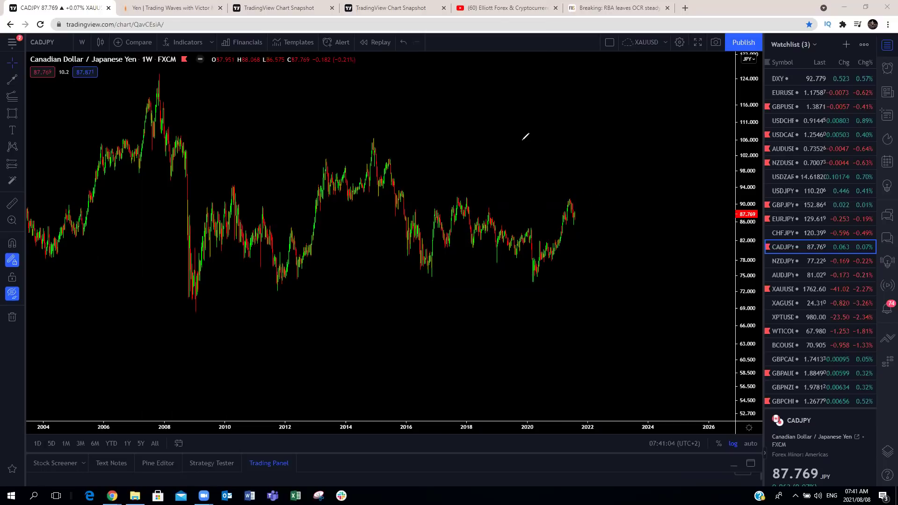
- Switch CADJPY to the 4-hour timeframe with automatic price scaling and show the price history since early 2020
{"action": "left_click", "coordinate": [82, 43]}
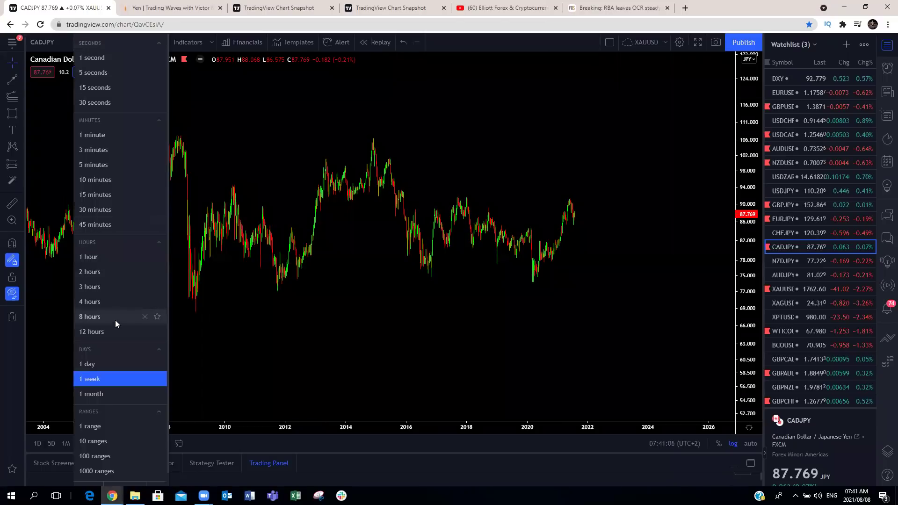
{"action": "left_click", "coordinate": [105, 303]}
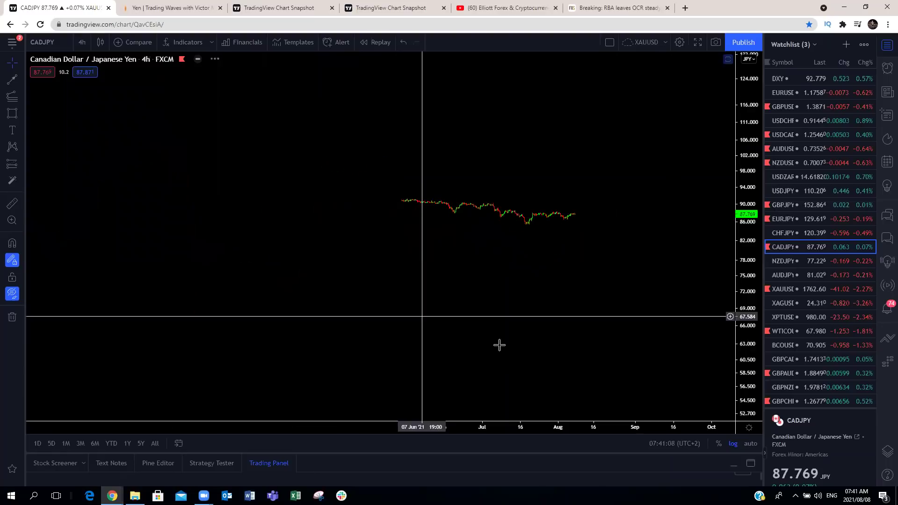
{"action": "left_click", "coordinate": [750, 444]}
{"action": "scroll", "coordinate": [597, 297], "scroll_direction": "down", "scroll_amount": 5}
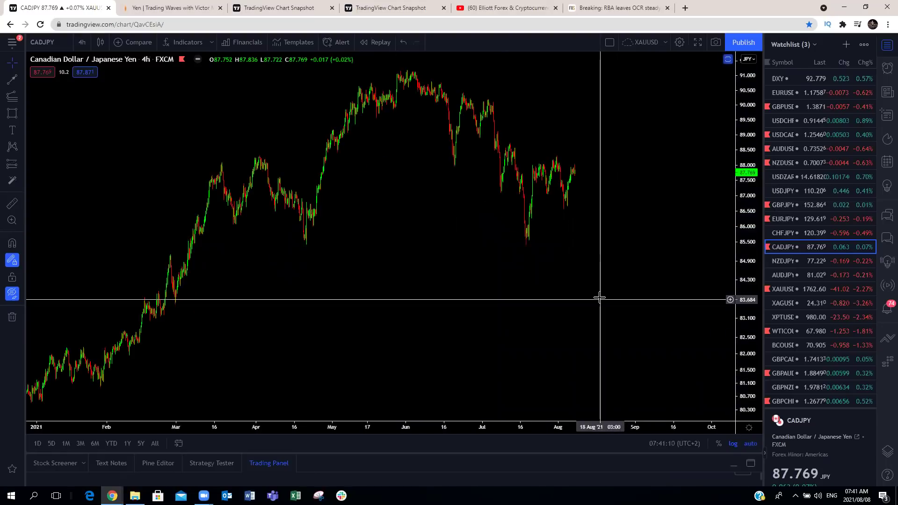
{"action": "scroll", "coordinate": [723, 229], "scroll_direction": "down", "scroll_amount": 5}
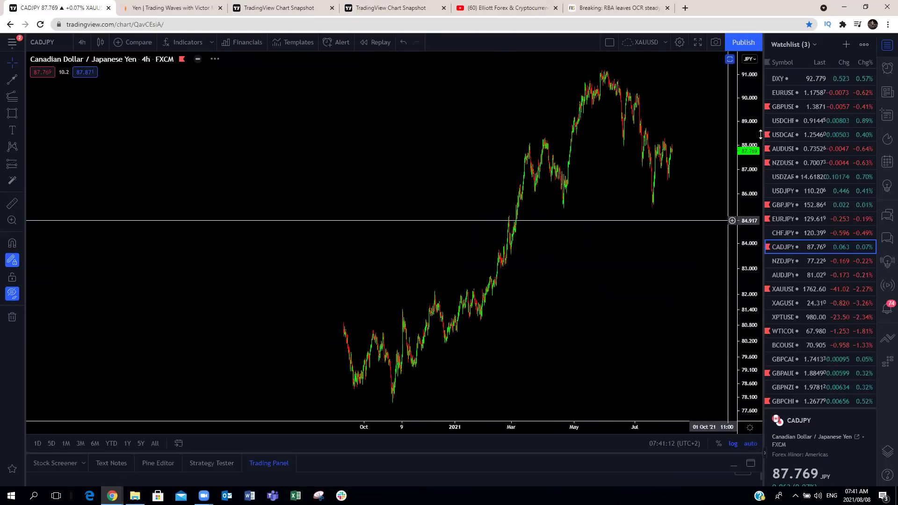
{"action": "scroll", "coordinate": [428, 69], "scroll_direction": "right", "scroll_amount": 3}
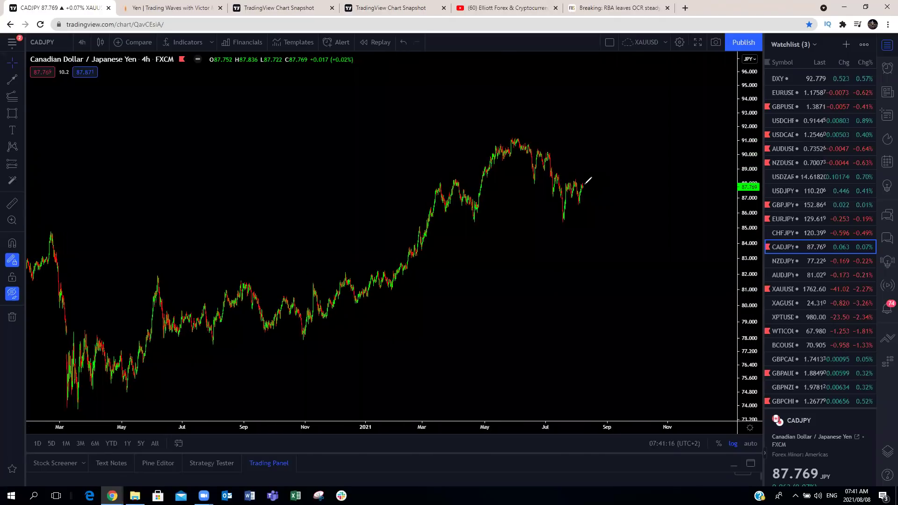
- Project CADJPY's swings and a drop followed by a rebound in red, frame the July correction with boundary lines, and clear the drawing
{"action": "mouse_move", "coordinate": [587, 176]}
{"action": "left_mouse_down"}
{"action": "mouse_move", "coordinate": [588, 206]}
{"action": "mouse_move", "coordinate": [572, 178]}
{"action": "mouse_move", "coordinate": [606, 161]}
{"action": "mouse_move", "coordinate": [616, 252]}
{"action": "left_mouse_up"}
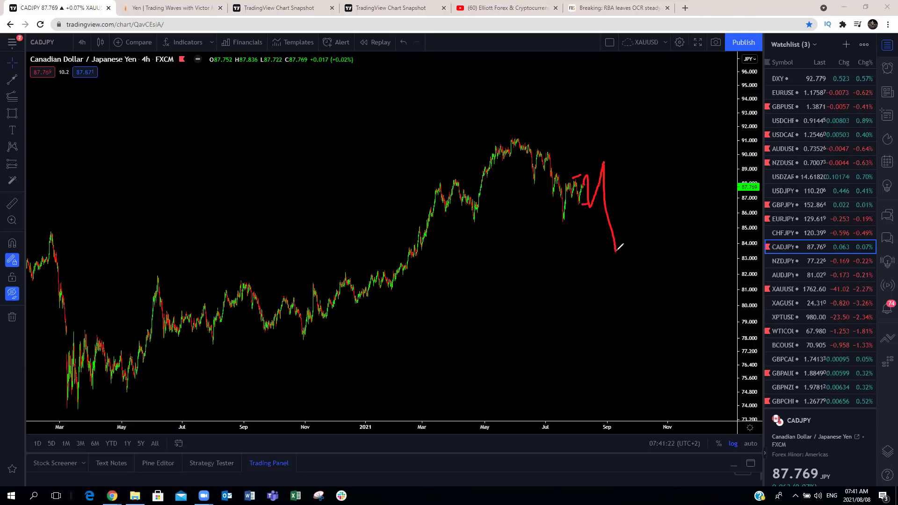
{"action": "left_click_drag", "start_coordinate": [565, 221], "coordinate": [597, 204]}
{"action": "left_click_drag", "start_coordinate": [567, 173], "coordinate": [589, 161]}
{"action": "left_click_drag", "start_coordinate": [623, 253], "coordinate": [643, 177]}
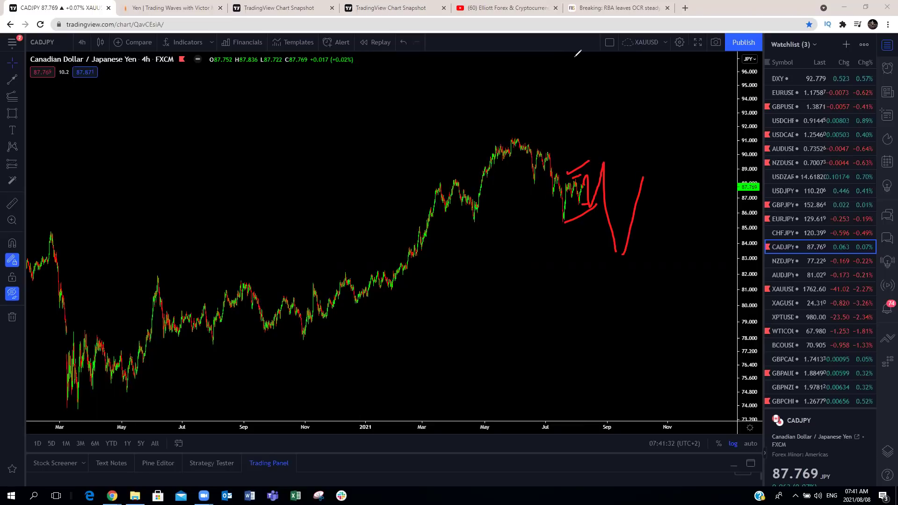
{"action": "key", "text": "e"}
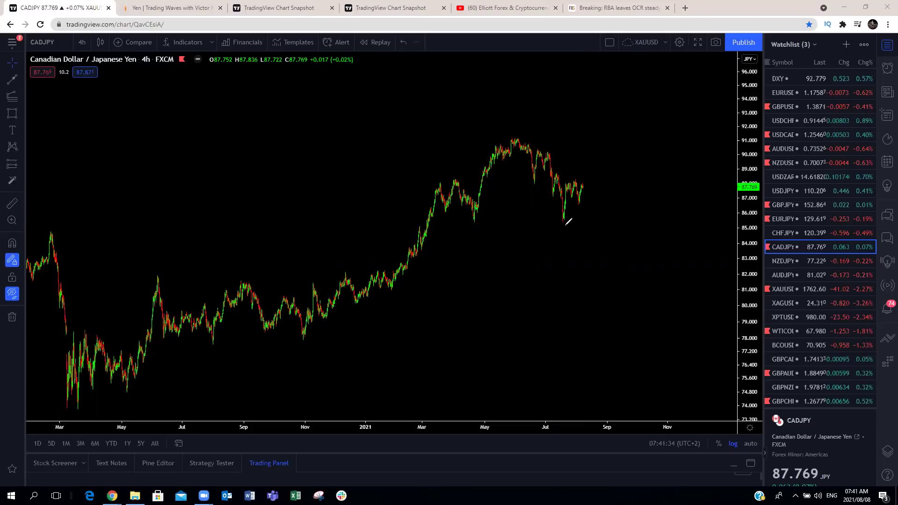
- Trace CADJPY's June–July decline and a projected correction and drop in red, outline the correction in yellow, circle its peak, and clear the annotations
{"action": "mouse_move", "coordinate": [564, 220]}
{"action": "left_mouse_down"}
{"action": "mouse_move", "coordinate": [574, 182]}
{"action": "mouse_move", "coordinate": [580, 202]}
{"action": "mouse_move", "coordinate": [590, 160]}
{"action": "mouse_move", "coordinate": [612, 244]}
{"action": "left_mouse_up"}
{"action": "mouse_move", "coordinate": [514, 140]}
{"action": "left_mouse_down"}
{"action": "mouse_move", "coordinate": [541, 153]}
{"action": "mouse_move", "coordinate": [555, 216]}
{"action": "left_mouse_up"}
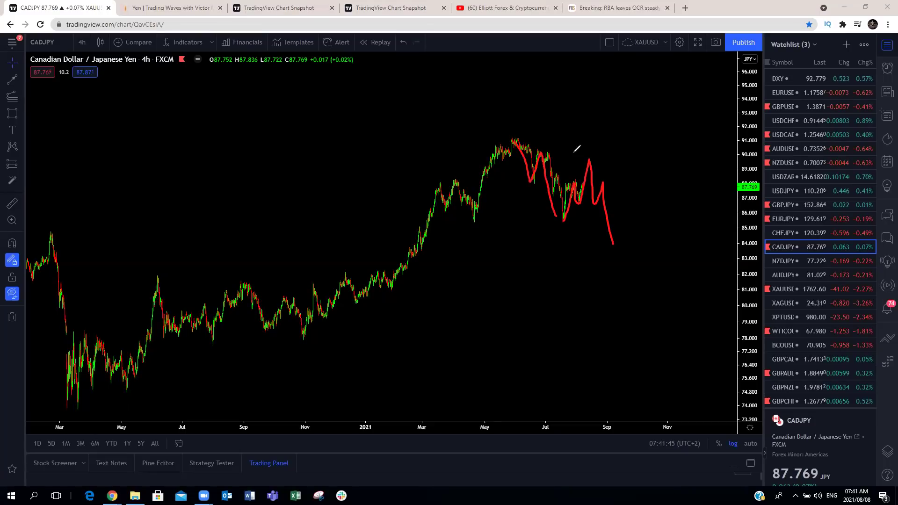
{"action": "mouse_move", "coordinate": [565, 222]}
{"action": "left_mouse_down"}
{"action": "mouse_move", "coordinate": [589, 180]}
{"action": "mouse_move", "coordinate": [590, 153]}
{"action": "left_mouse_up"}
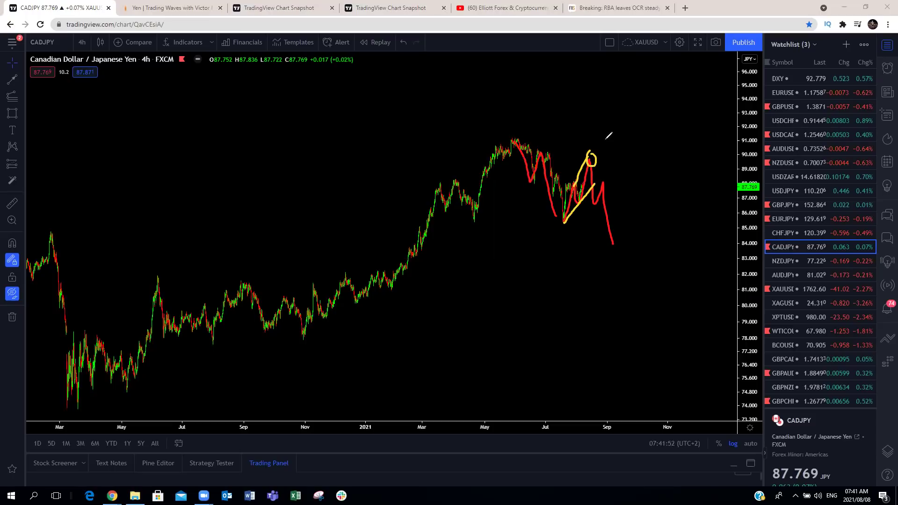
{"action": "key", "text": "Escape"}
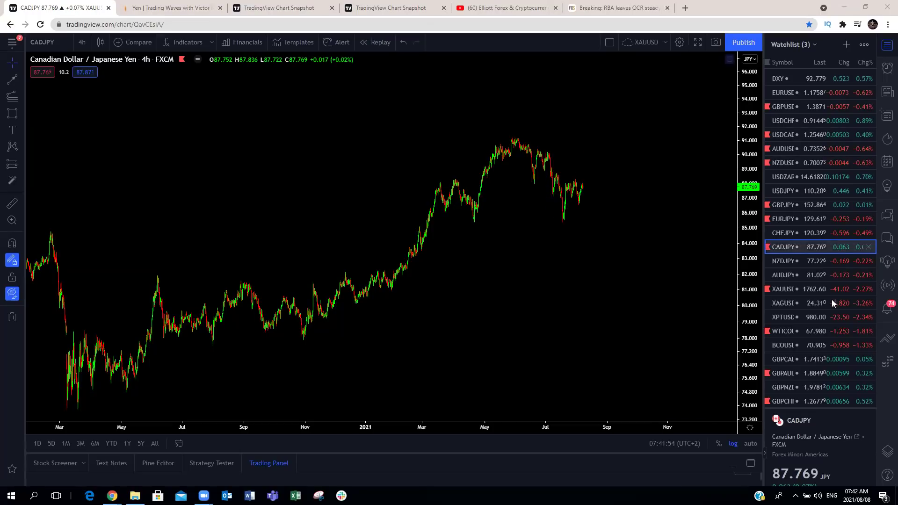
- Open the NZDJPY chart and trace the decline from the late May high to the July low in yellow
{"action": "left_click", "coordinate": [804, 260]}
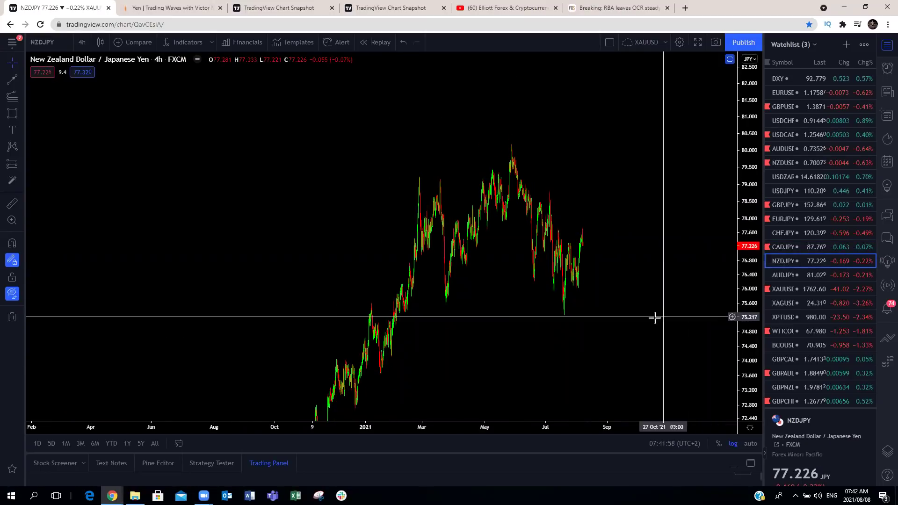
{"action": "scroll", "coordinate": [622, 316], "scroll_direction": "up", "scroll_amount": 3}
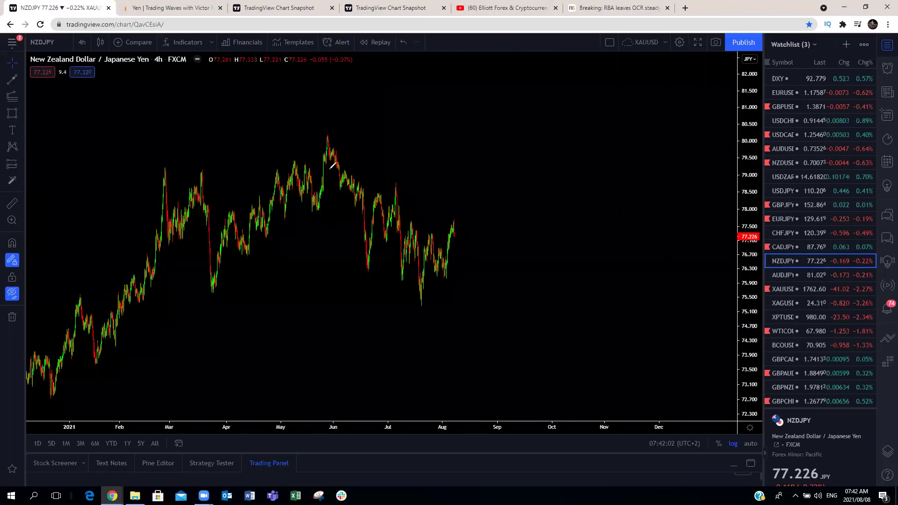
{"action": "mouse_move", "coordinate": [323, 135]}
{"action": "left_mouse_down"}
{"action": "mouse_move", "coordinate": [363, 238]}
{"action": "mouse_move", "coordinate": [387, 188]}
{"action": "mouse_move", "coordinate": [421, 306]}
{"action": "left_mouse_up"}
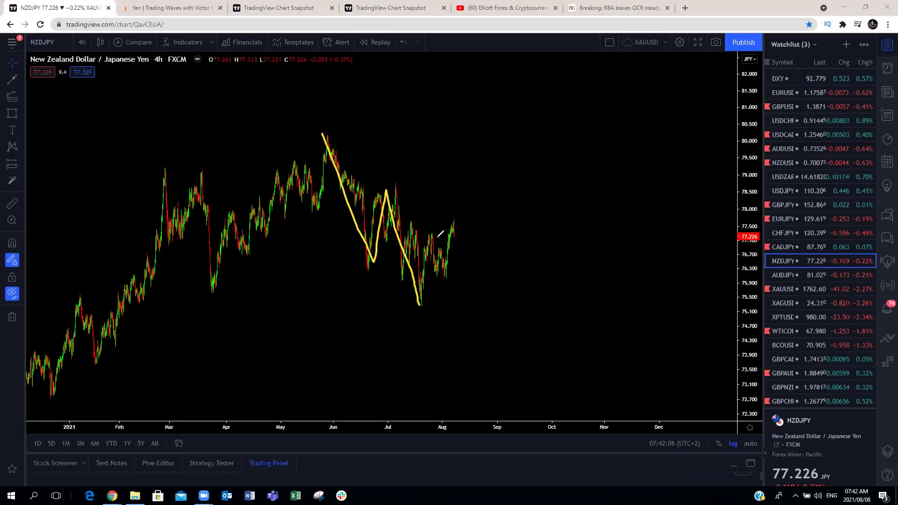
- Trace NZDJPY's bounce from the July low in red with boundary lines and a projected pullback, and clear the annotations
{"action": "mouse_move", "coordinate": [419, 304]}
{"action": "left_mouse_down"}
{"action": "mouse_move", "coordinate": [433, 238]}
{"action": "mouse_move", "coordinate": [444, 271]}
{"action": "mouse_move", "coordinate": [462, 207]}
{"action": "mouse_move", "coordinate": [455, 243]}
{"action": "mouse_move", "coordinate": [470, 280]}
{"action": "left_mouse_up"}
{"action": "left_click_drag", "start_coordinate": [420, 309], "coordinate": [472, 248]}
{"action": "left_click_drag", "start_coordinate": [458, 209], "coordinate": [428, 234]}
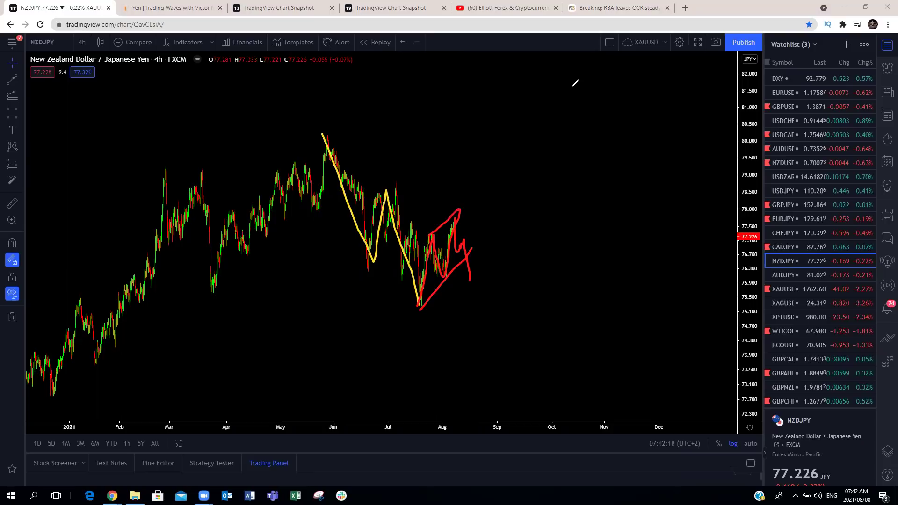
{"action": "key", "text": "Escape"}
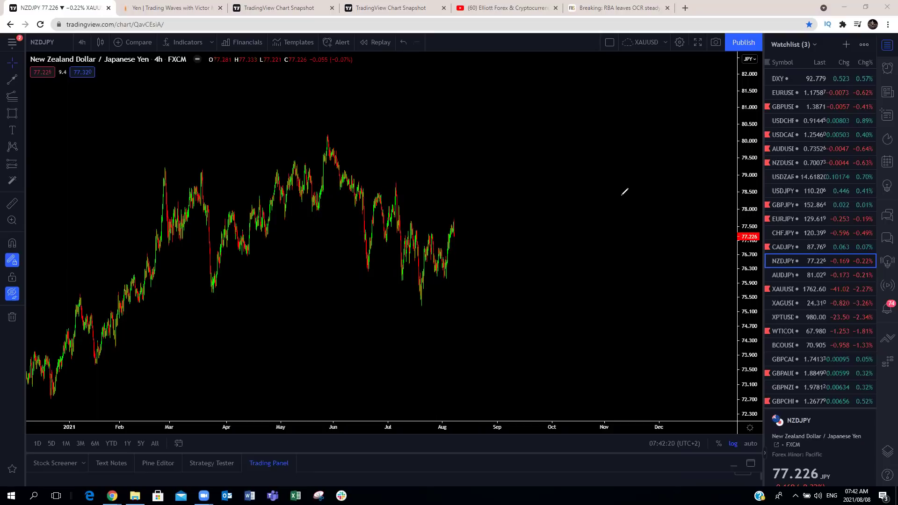
- Open the AUDJPY chart, trace the bounce from the July low in red, redraw it in yellow through early August, and erase it
{"action": "left_click", "coordinate": [792, 276]}
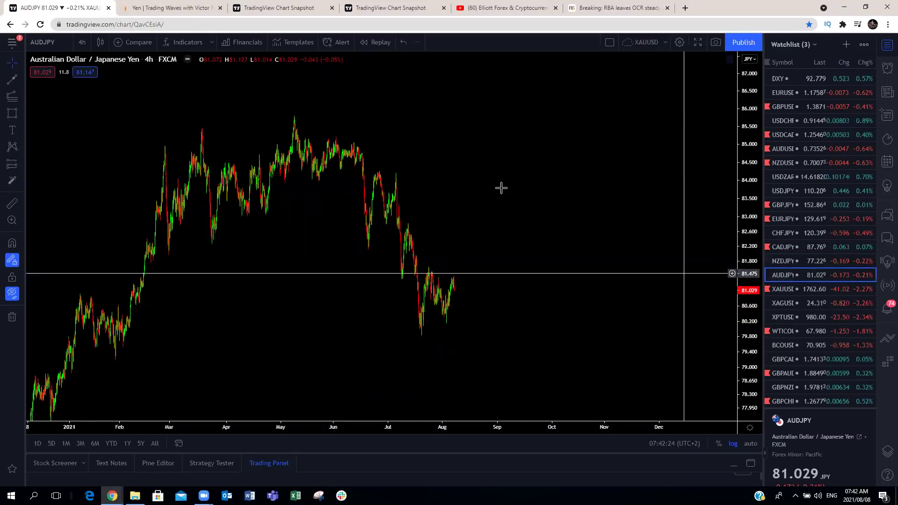
{"action": "key", "text": "ctrl+2"}
{"action": "left_click_drag", "start_coordinate": [421, 334], "coordinate": [428, 263]}
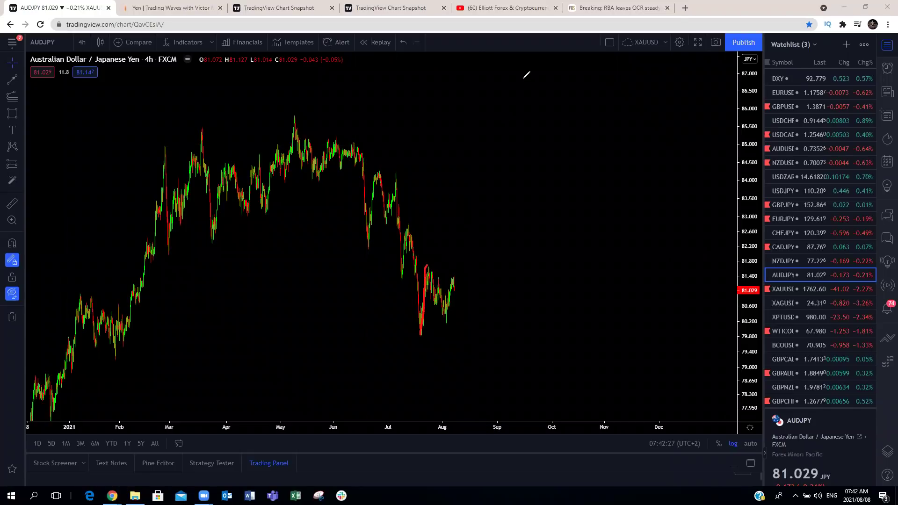
{"action": "key", "text": "e"}
{"action": "key", "text": "y"}
{"action": "mouse_move", "coordinate": [420, 340]}
{"action": "left_mouse_down"}
{"action": "mouse_move", "coordinate": [426, 264]}
{"action": "mouse_move", "coordinate": [447, 319]}
{"action": "mouse_move", "coordinate": [453, 272]}
{"action": "left_mouse_up"}
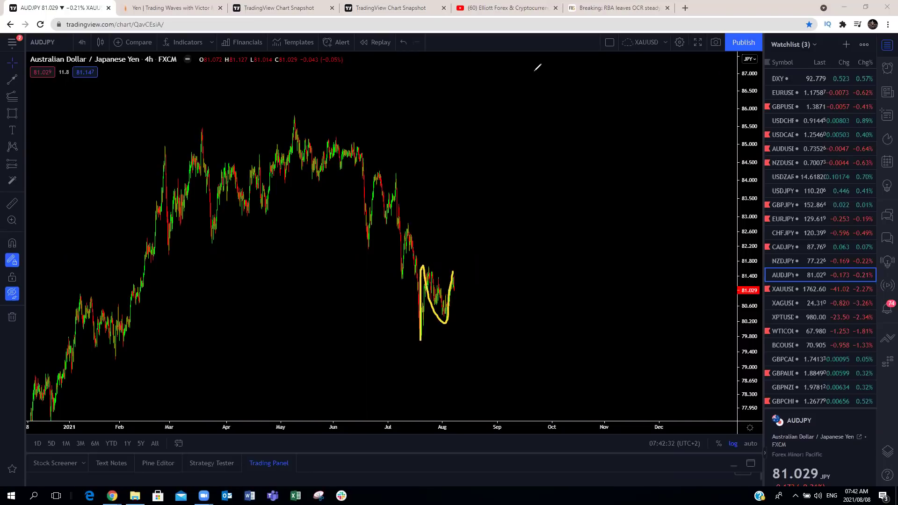
{"action": "key", "text": "e"}
- Trace AUDJPY's sideways correction in yellow between upper and lower lines, project a drop to a new low and a rebound, and clear the annotations
{"action": "mouse_move", "coordinate": [421, 336]}
{"action": "left_mouse_down"}
{"action": "mouse_move", "coordinate": [429, 274]}
{"action": "mouse_move", "coordinate": [447, 319]}
{"action": "mouse_move", "coordinate": [453, 278]}
{"action": "mouse_move", "coordinate": [460, 281]}
{"action": "mouse_move", "coordinate": [474, 338]}
{"action": "mouse_move", "coordinate": [483, 260]}
{"action": "left_mouse_up"}
{"action": "left_click_drag", "start_coordinate": [496, 356], "coordinate": [499, 373]}
{"action": "left_click_drag", "start_coordinate": [430, 263], "coordinate": [471, 258]}
{"action": "left_click_drag", "start_coordinate": [428, 337], "coordinate": [458, 337]}
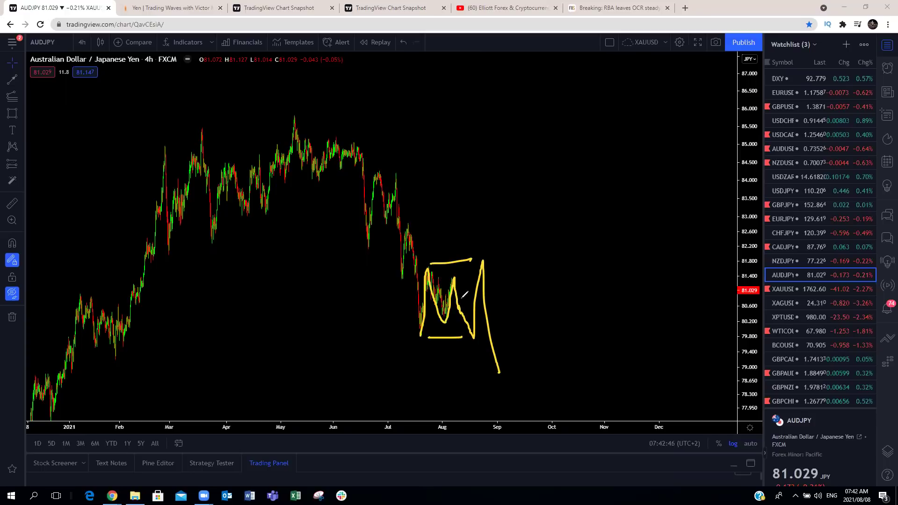
{"action": "mouse_move", "coordinate": [434, 356]}
{"action": "left_mouse_down"}
{"action": "mouse_move", "coordinate": [483, 377]}
{"action": "mouse_move", "coordinate": [511, 307]}
{"action": "left_mouse_up"}
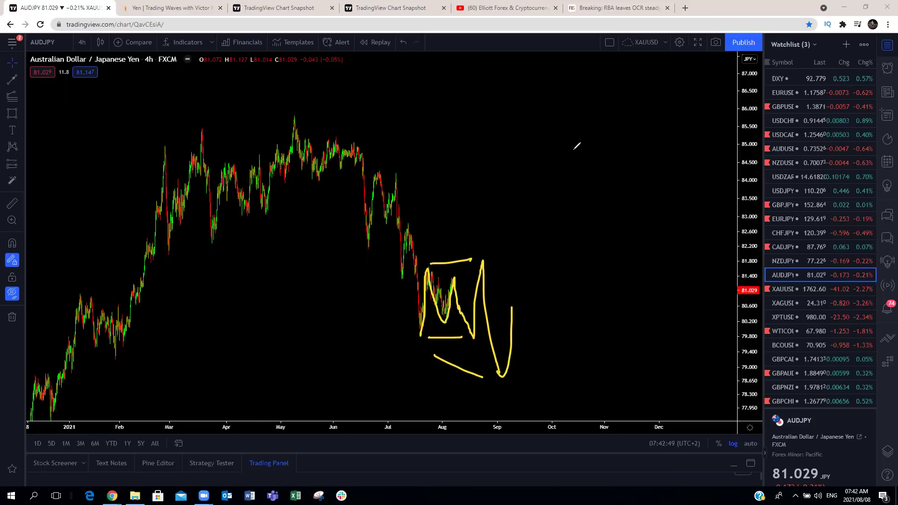
{"action": "key", "text": "Escape"}
- Open the 4-hour gold chart (XAUUSD) and compress its price scale to show the swings since 2020
{"action": "left_click", "coordinate": [783, 288]}
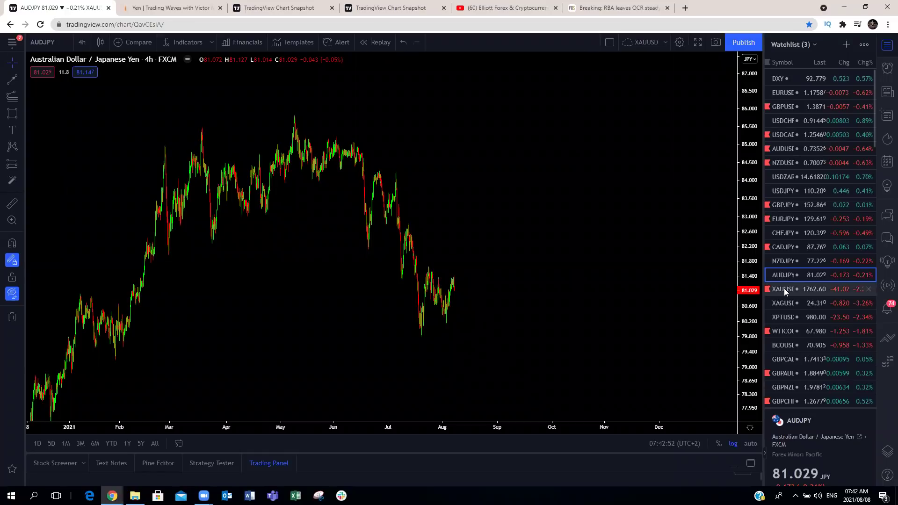
{"action": "scroll", "coordinate": [130, 120], "scroll_direction": "down", "scroll_amount": 5}
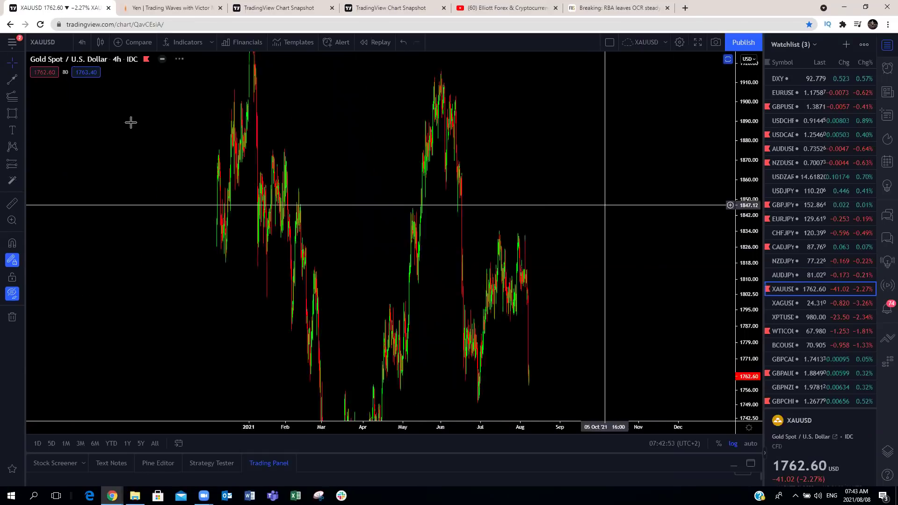
{"action": "left_click", "coordinate": [83, 43]}
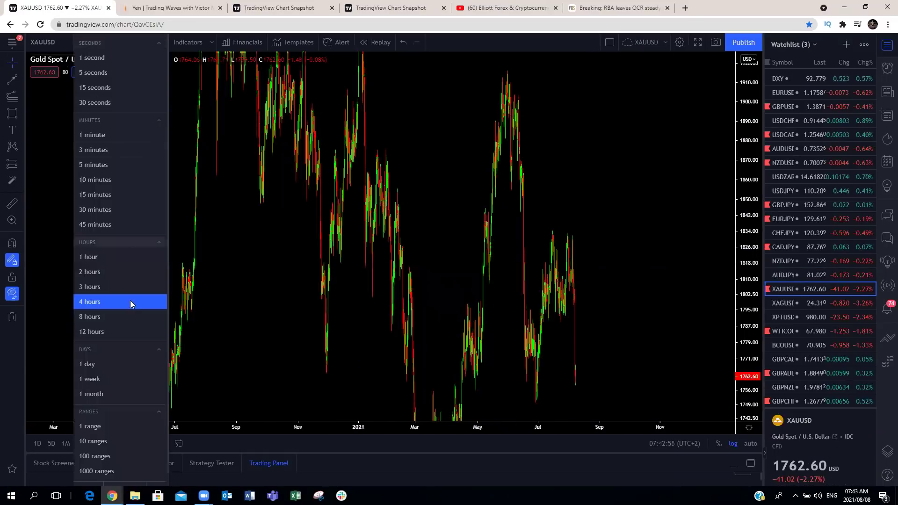
{"action": "left_click", "coordinate": [722, 177]}
{"action": "left_click_drag", "start_coordinate": [749, 130], "coordinate": [751, 355]}
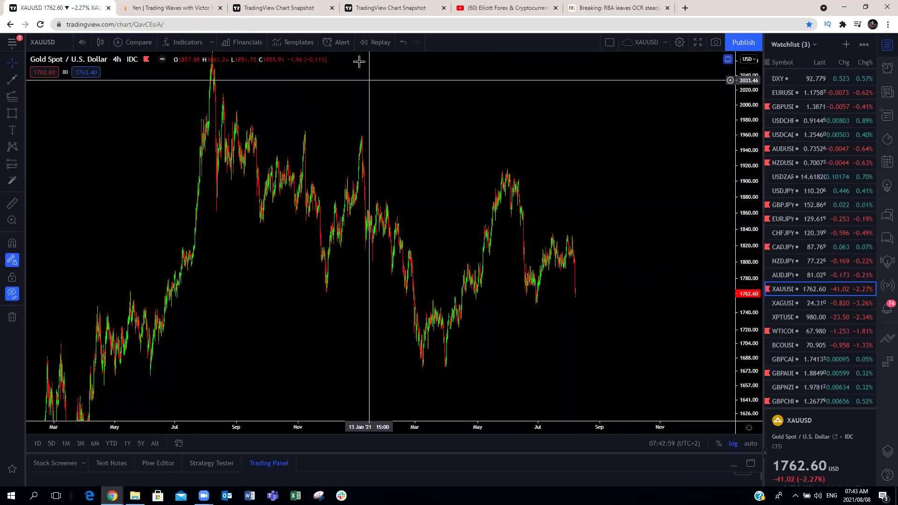
- Trace gold's June drop in yellow, frame the correction that follows it, and project a further decline on a more compressed price scale
{"action": "mouse_move", "coordinate": [549, 236]}
{"action": "left_mouse_down"}
{"action": "mouse_move", "coordinate": [565, 235]}
{"action": "mouse_move", "coordinate": [575, 272]}
{"action": "mouse_move", "coordinate": [591, 216]}
{"action": "mouse_move", "coordinate": [594, 322]}
{"action": "left_mouse_up"}
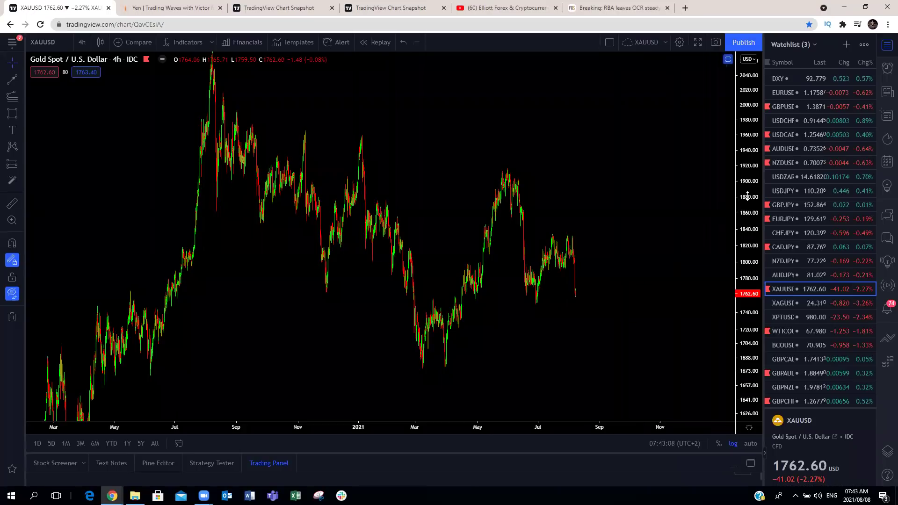
{"action": "left_click_drag", "start_coordinate": [743, 197], "coordinate": [702, 271]}
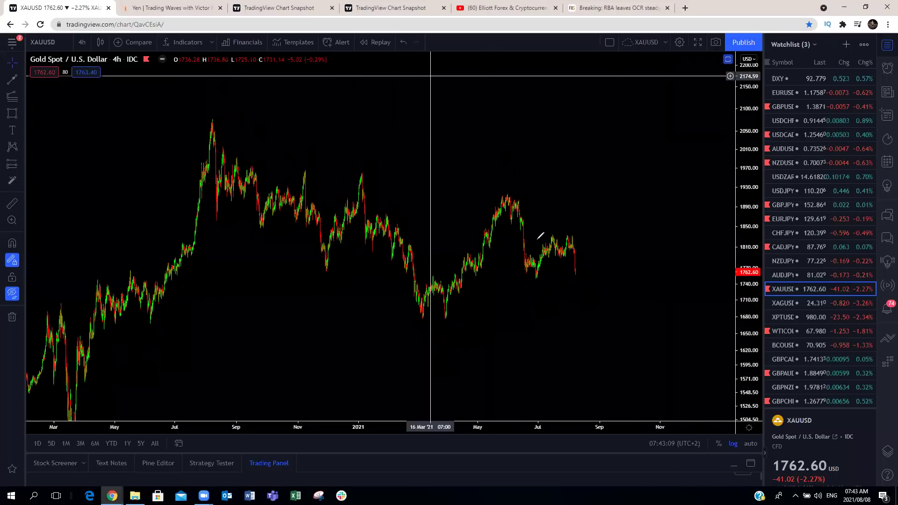
{"action": "left_click_drag", "start_coordinate": [533, 277], "coordinate": [557, 228]}
{"action": "mouse_move", "coordinate": [507, 181]}
{"action": "left_mouse_down"}
{"action": "mouse_move", "coordinate": [531, 281]}
{"action": "mouse_move", "coordinate": [556, 223]}
{"action": "mouse_move", "coordinate": [580, 323]}
{"action": "left_mouse_up"}
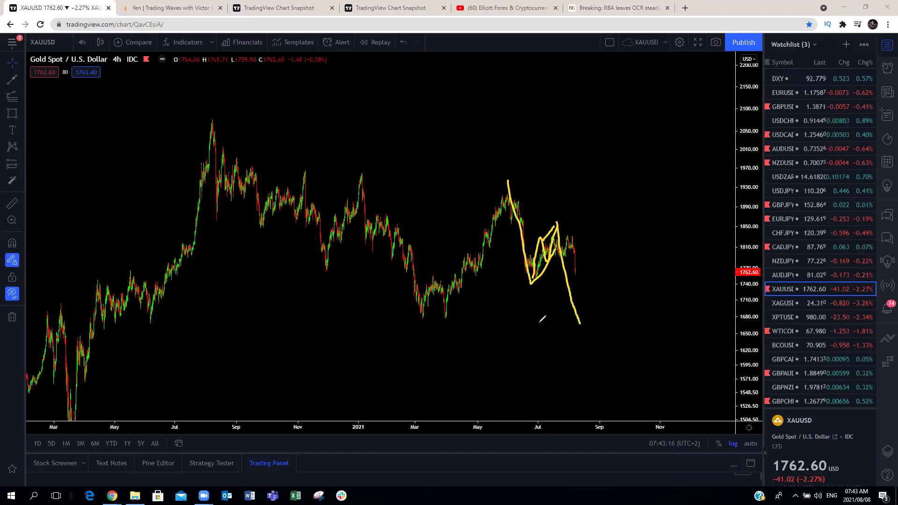
- Draw a yellow line beneath gold's March lows and a rising line from those lows towards the June peak
{"action": "left_click_drag", "start_coordinate": [437, 320], "coordinate": [605, 328]}
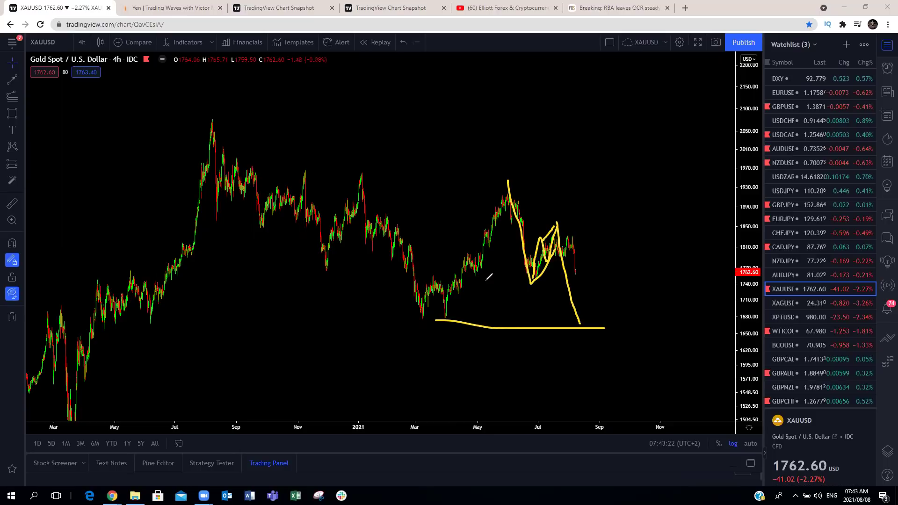
{"action": "left_click_drag", "start_coordinate": [453, 322], "coordinate": [523, 203]}
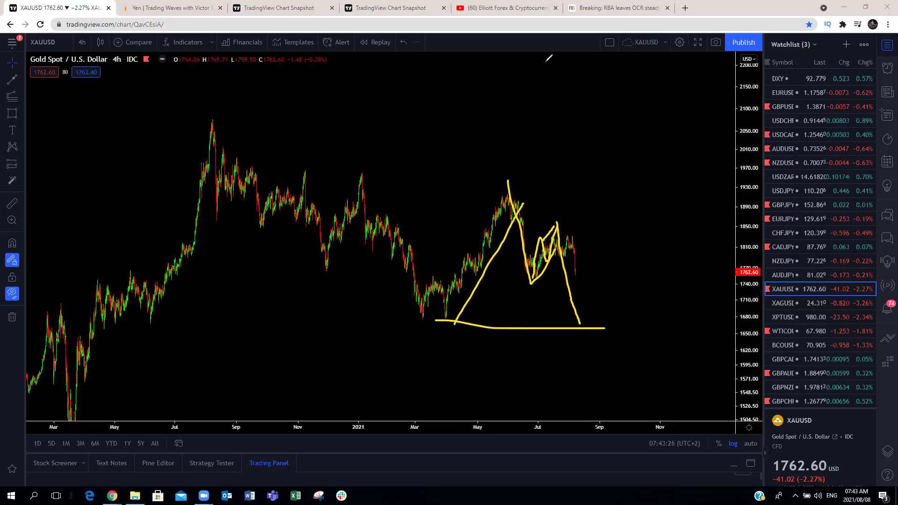
- Open the 4-hour silver chart (XAGUSD) and mark the small corrections within its decline since June
{"action": "left_click", "coordinate": [803, 303]}
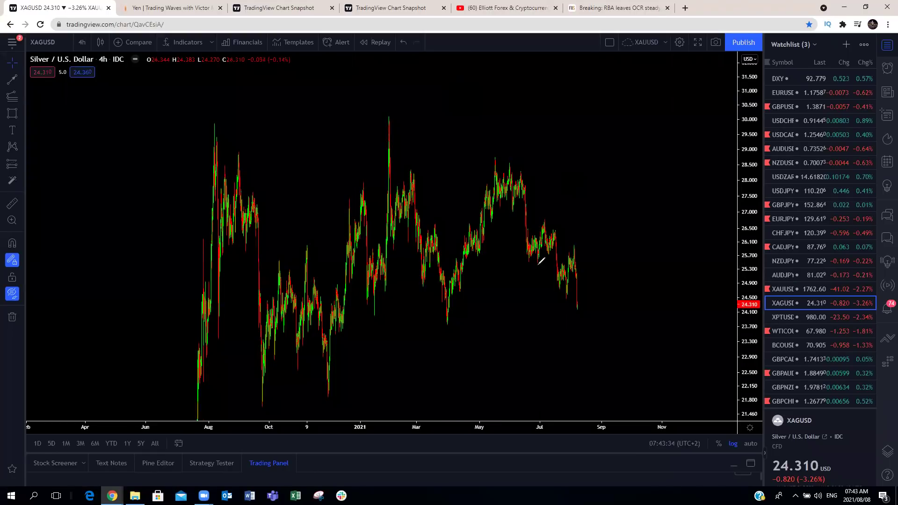
{"action": "left_click_drag", "start_coordinate": [549, 255], "coordinate": [559, 236]}
{"action": "mouse_move", "coordinate": [557, 295]}
{"action": "left_mouse_down"}
{"action": "mouse_move", "coordinate": [573, 253]}
{"action": "mouse_move", "coordinate": [576, 273]}
{"action": "mouse_move", "coordinate": [580, 261]}
{"action": "left_mouse_up"}
{"action": "mouse_move", "coordinate": [567, 291]}
{"action": "left_mouse_down"}
{"action": "mouse_move", "coordinate": [584, 260]}
{"action": "mouse_move", "coordinate": [582, 234]}
{"action": "mouse_move", "coordinate": [577, 306]}
{"action": "left_mouse_up"}
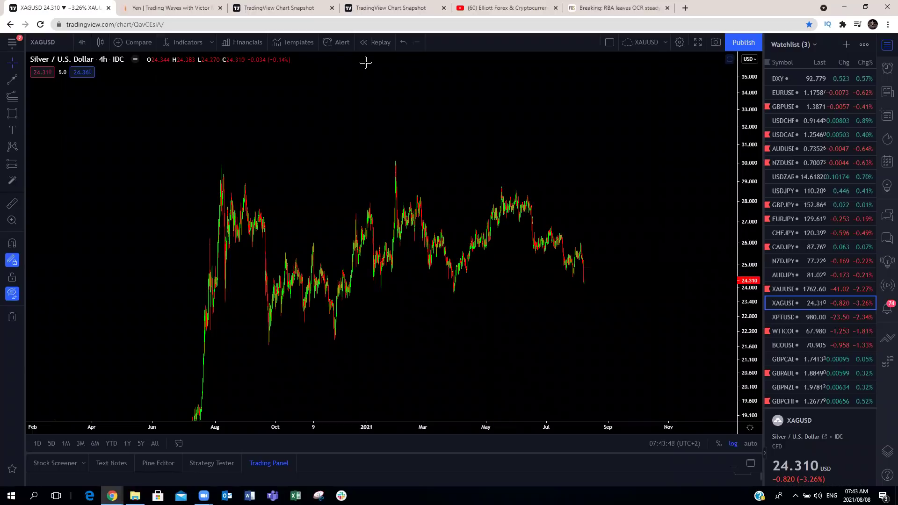
- Frame silver's rise from October 2020 to early 2021 between two yellow lines and trace its swings in red
{"action": "left_click_drag", "start_coordinate": [286, 256], "coordinate": [404, 184]}
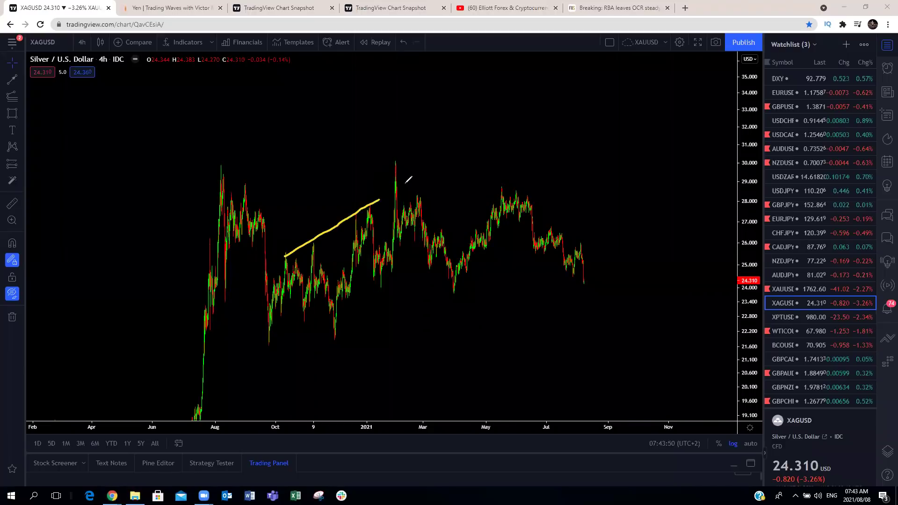
{"action": "left_click_drag", "start_coordinate": [329, 345], "coordinate": [408, 263]}
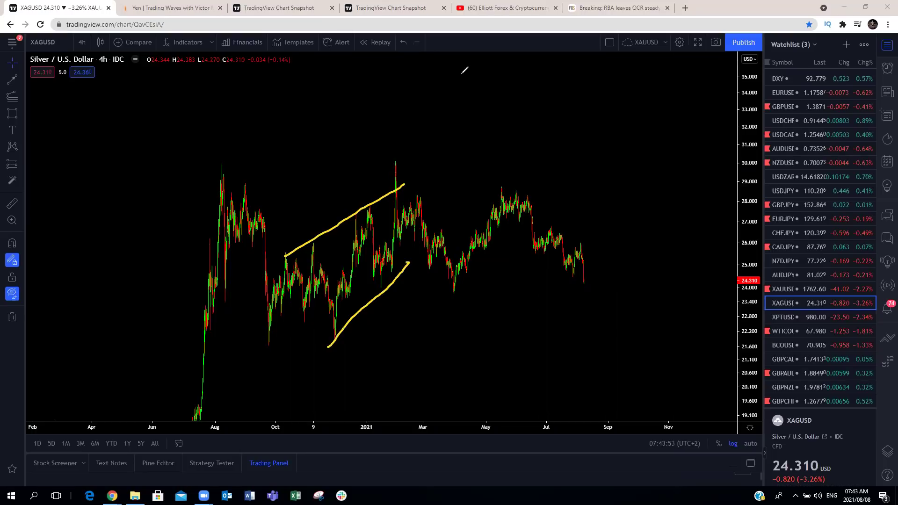
{"action": "mouse_move", "coordinate": [260, 353]}
{"action": "left_mouse_down"}
{"action": "mouse_move", "coordinate": [310, 299]}
{"action": "mouse_move", "coordinate": [356, 216]}
{"action": "mouse_move", "coordinate": [372, 293]}
{"action": "mouse_move", "coordinate": [387, 166]}
{"action": "left_mouse_up"}
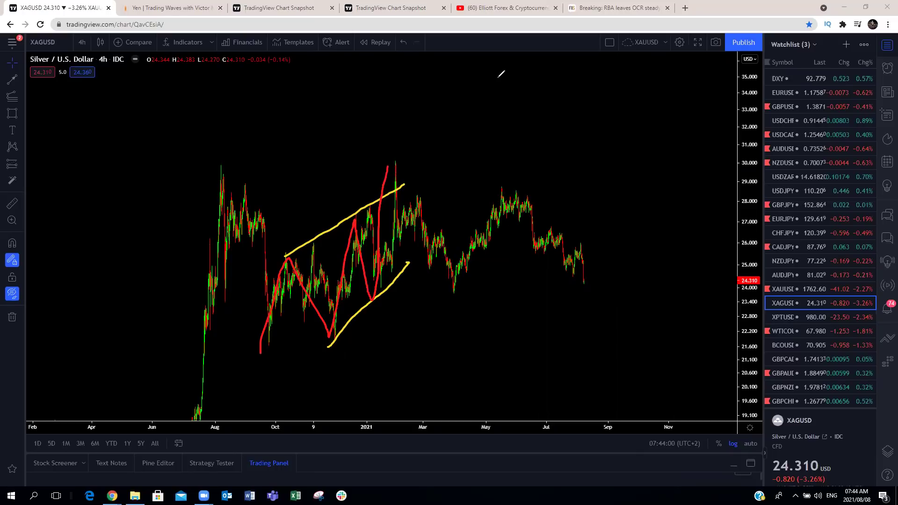
- Trace silver's decline from the early 2021 peak and a projected rally in yellow, labelling the turning points A and B in red
{"action": "mouse_move", "coordinate": [396, 161]}
{"action": "left_mouse_down"}
{"action": "mouse_move", "coordinate": [447, 266]}
{"action": "mouse_move", "coordinate": [527, 201]}
{"action": "mouse_move", "coordinate": [567, 323]}
{"action": "left_mouse_up"}
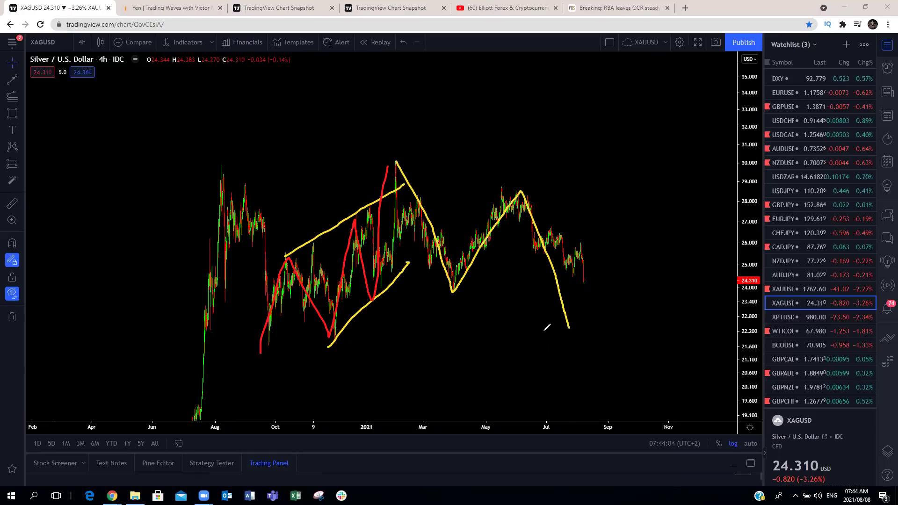
{"action": "mouse_move", "coordinate": [387, 130]}
{"action": "left_mouse_down"}
{"action": "mouse_move", "coordinate": [391, 113]}
{"action": "mouse_move", "coordinate": [400, 132]}
{"action": "mouse_move", "coordinate": [418, 126]}
{"action": "left_mouse_up"}
{"action": "left_click_drag", "start_coordinate": [577, 356], "coordinate": [581, 395]}
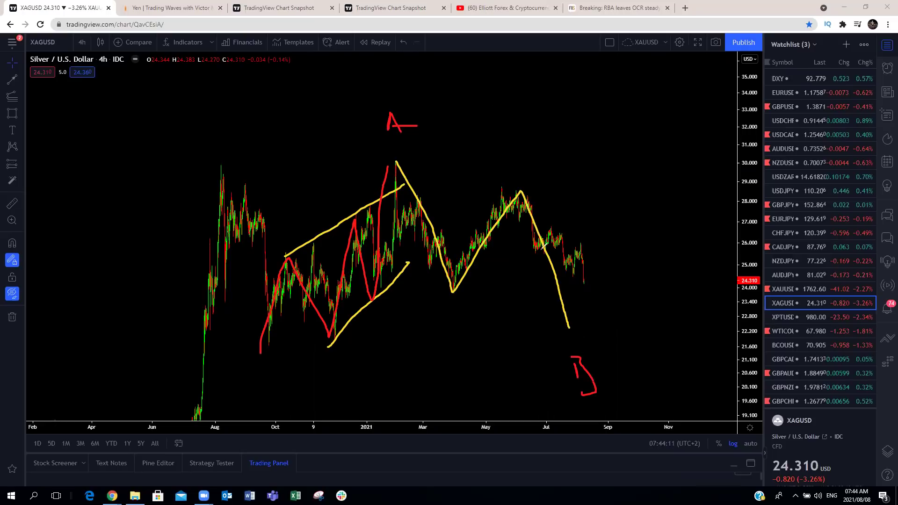
{"action": "mouse_move", "coordinate": [573, 329]}
{"action": "left_mouse_down"}
{"action": "mouse_move", "coordinate": [627, 252]}
{"action": "mouse_move", "coordinate": [646, 151]}
{"action": "left_mouse_up"}
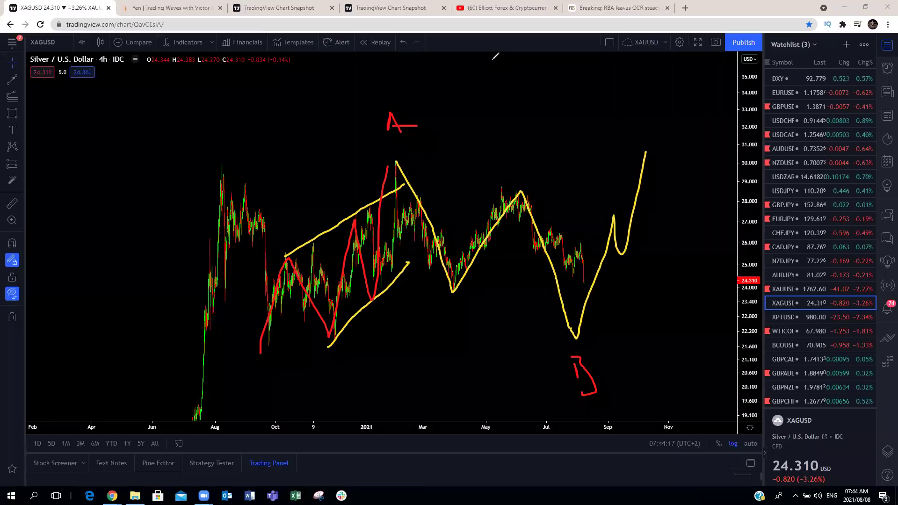
- Outline silver's three-leg correction in magenta, adding the preceding drop and a projected fall and strong rally in white
{"action": "mouse_move", "coordinate": [263, 354]}
{"action": "left_mouse_down"}
{"action": "mouse_move", "coordinate": [400, 179]}
{"action": "mouse_move", "coordinate": [395, 160]}
{"action": "mouse_move", "coordinate": [575, 345]}
{"action": "mouse_move", "coordinate": [629, 176]}
{"action": "mouse_move", "coordinate": [650, 147]}
{"action": "left_mouse_up"}
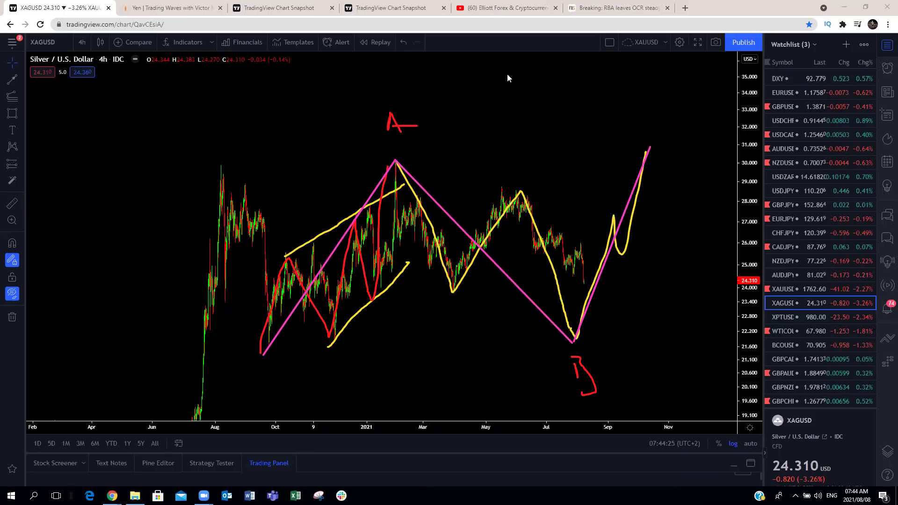
{"action": "left_click_drag", "start_coordinate": [216, 164], "coordinate": [257, 359]}
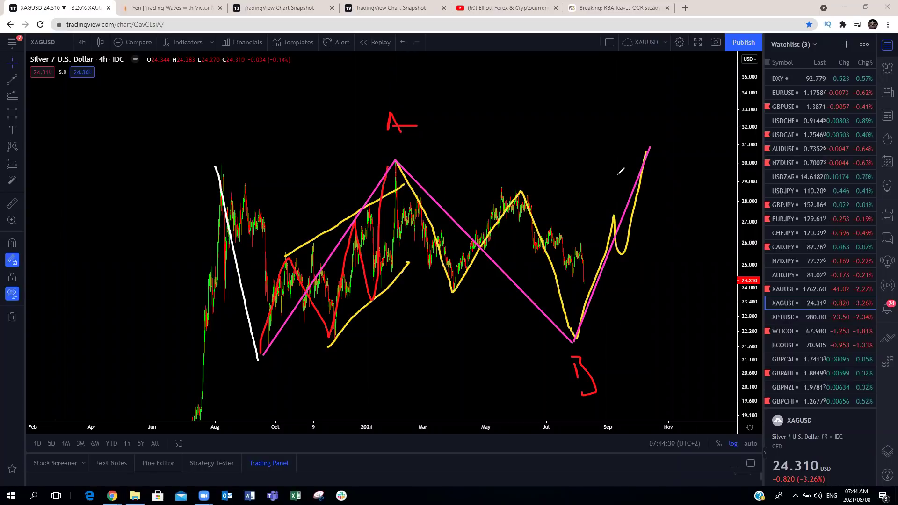
{"action": "mouse_move", "coordinate": [655, 148]}
{"action": "left_mouse_down"}
{"action": "mouse_move", "coordinate": [669, 356]}
{"action": "mouse_move", "coordinate": [741, 45]}
{"action": "left_mouse_up"}
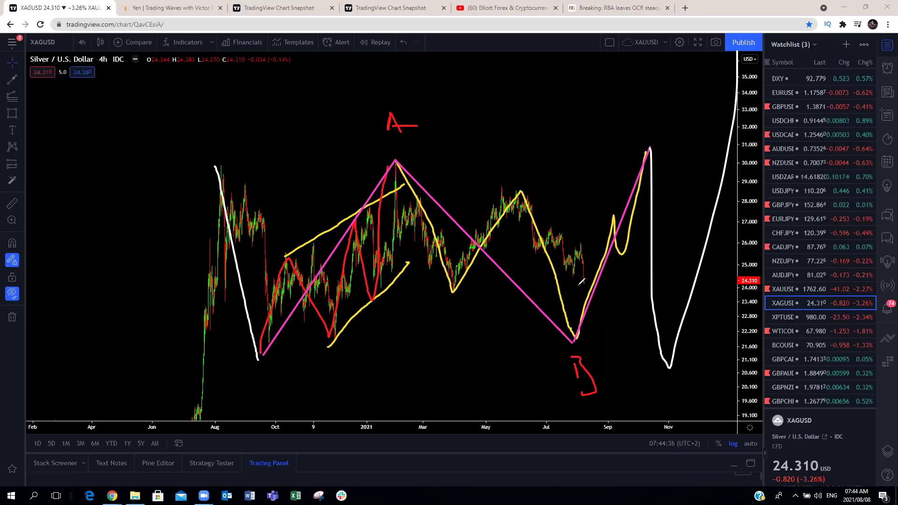
- Mark silver's small correction from July to August in white and clear all annotations
{"action": "mouse_move", "coordinate": [577, 276]}
{"action": "left_mouse_down"}
{"action": "mouse_move", "coordinate": [591, 245]}
{"action": "mouse_move", "coordinate": [583, 242]}
{"action": "left_mouse_up"}
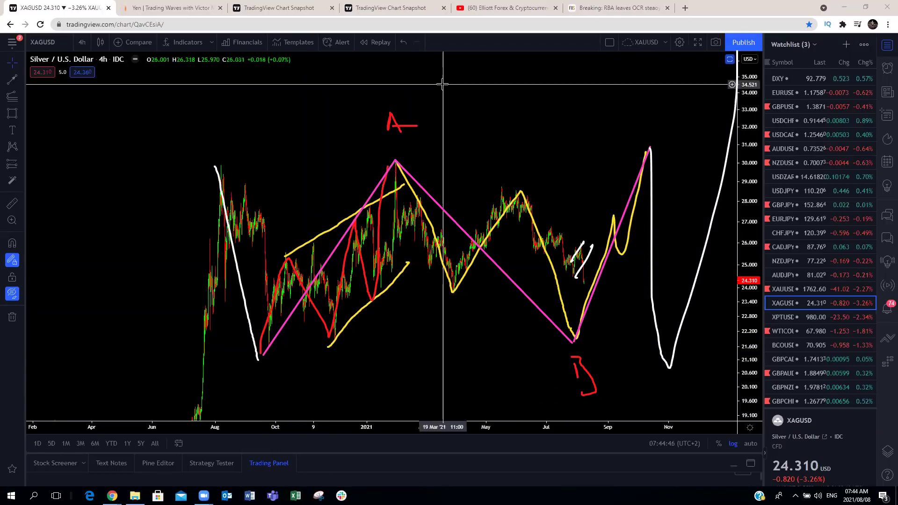
{"action": "left_click_drag", "start_coordinate": [582, 285], "coordinate": [601, 267]}
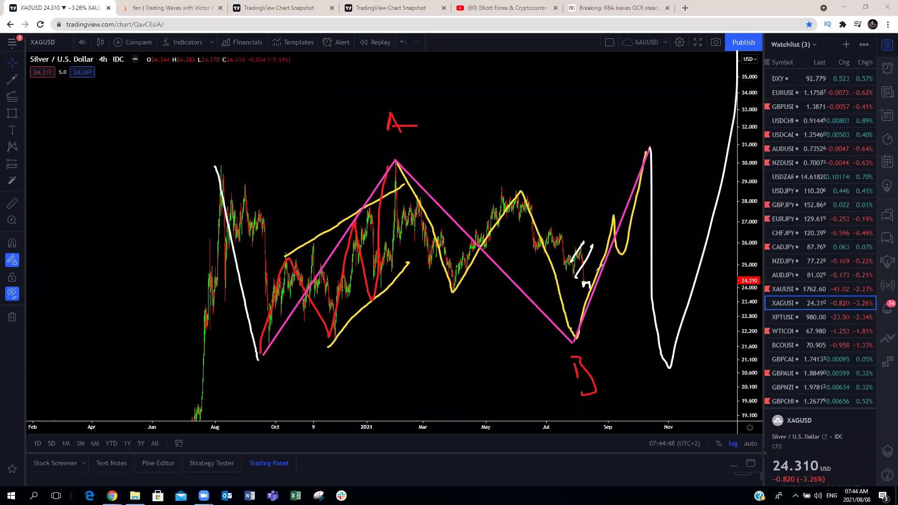
{"action": "key", "text": "Escape"}
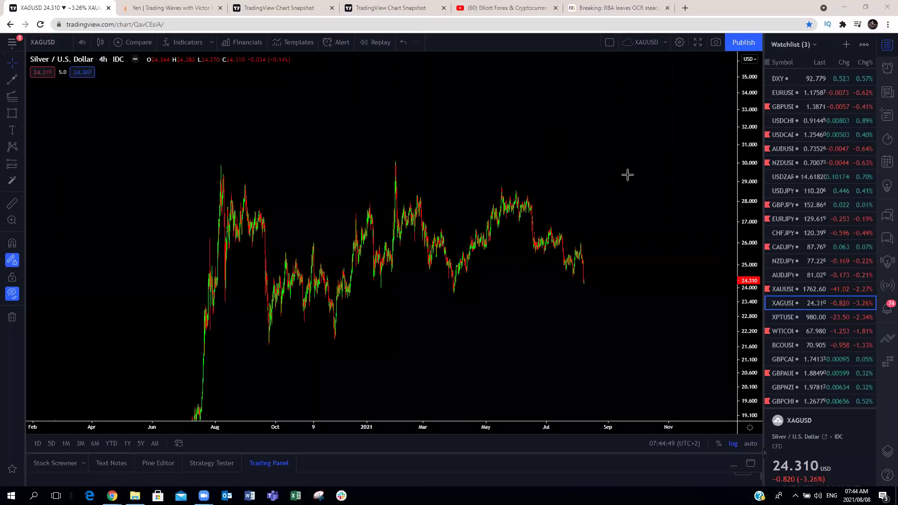
- Open the 4-hour platinum chart (XPTUSD), trace the swings down from the 2021 high in white, and project a further drop
{"action": "left_click", "coordinate": [783, 317]}
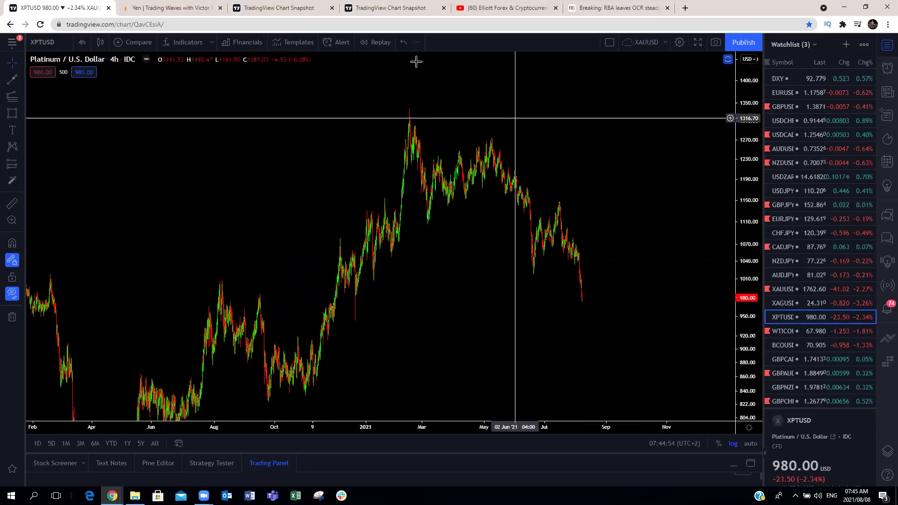
{"action": "mouse_move", "coordinate": [413, 98]}
{"action": "left_mouse_down"}
{"action": "mouse_move", "coordinate": [427, 189]}
{"action": "mouse_move", "coordinate": [489, 131]}
{"action": "mouse_move", "coordinate": [517, 265]}
{"action": "mouse_move", "coordinate": [534, 271]}
{"action": "mouse_move", "coordinate": [540, 219]}
{"action": "mouse_move", "coordinate": [551, 246]}
{"action": "mouse_move", "coordinate": [563, 199]}
{"action": "mouse_move", "coordinate": [551, 239]}
{"action": "left_mouse_up"}
{"action": "left_click_drag", "start_coordinate": [532, 271], "coordinate": [548, 251]}
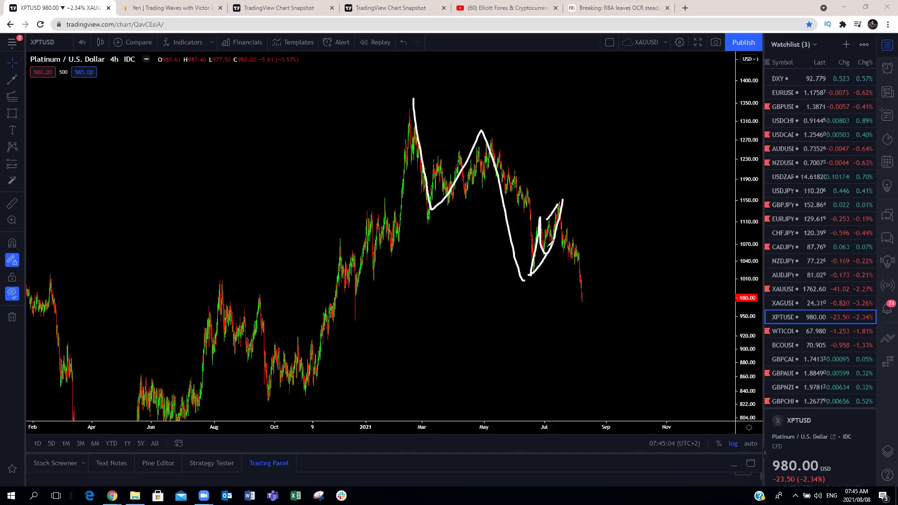
{"action": "left_click_drag", "start_coordinate": [551, 243], "coordinate": [557, 231]}
{"action": "left_click_drag", "start_coordinate": [571, 243], "coordinate": [571, 263]}
{"action": "mouse_move", "coordinate": [582, 293]}
{"action": "left_mouse_down"}
{"action": "mouse_move", "coordinate": [599, 299]}
{"action": "mouse_move", "coordinate": [601, 359]}
{"action": "left_mouse_up"}
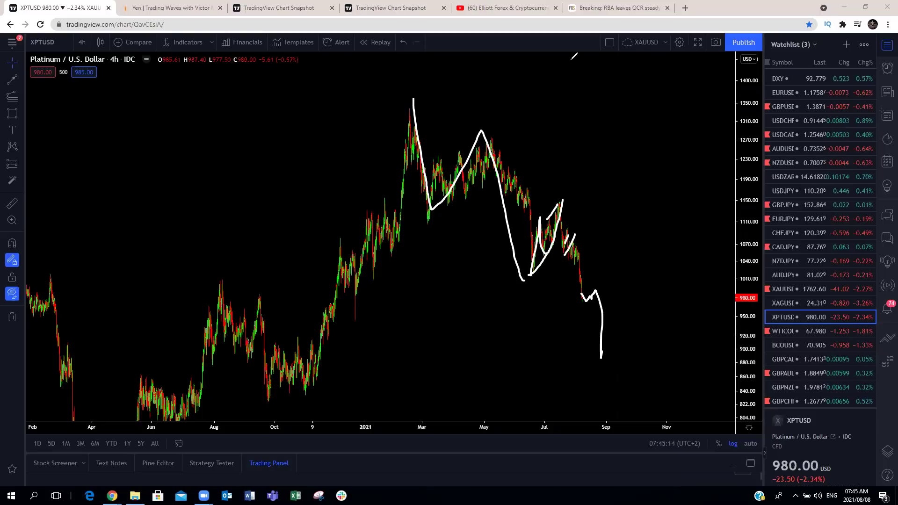
- Open the 4-hour Brent crude chart (BCOUSD) and compress its price scale to show the rise since late 2020
{"action": "left_click", "coordinate": [788, 344]}
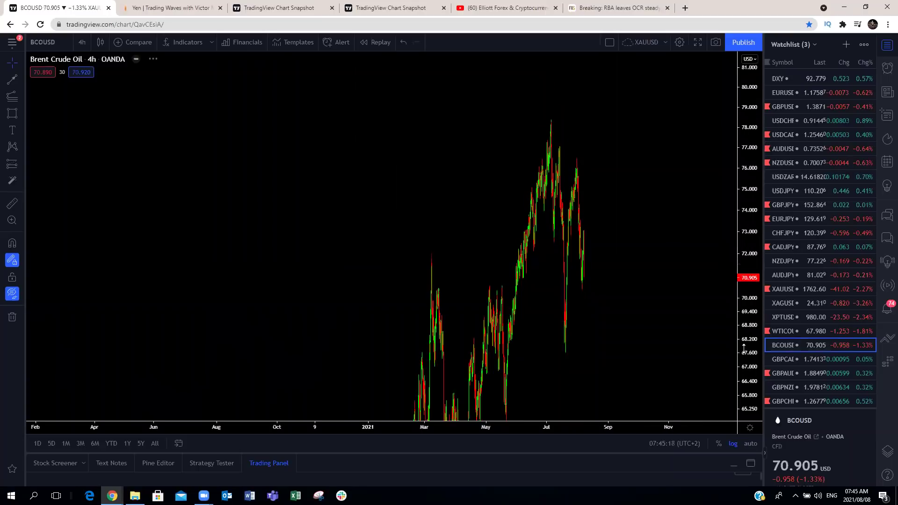
{"action": "left_click_drag", "start_coordinate": [654, 303], "coordinate": [619, 273]}
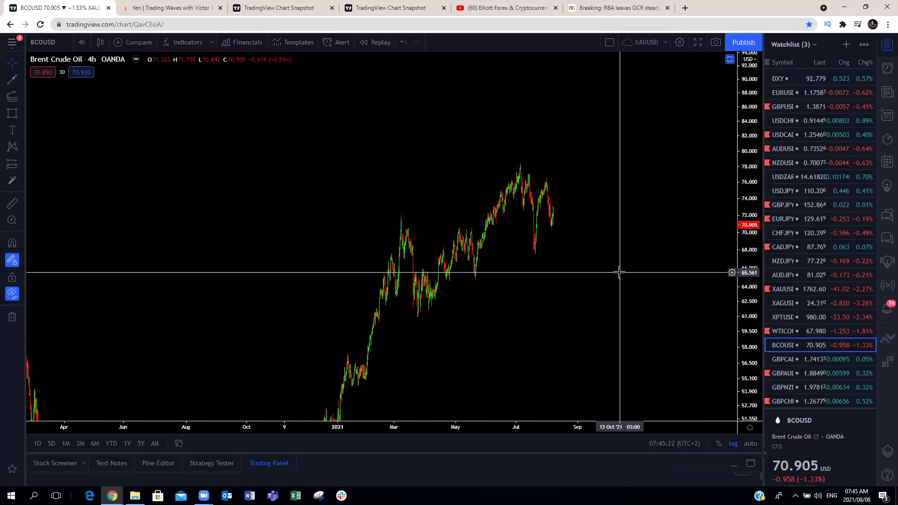
{"action": "left_click_drag", "start_coordinate": [738, 150], "coordinate": [737, 224]}
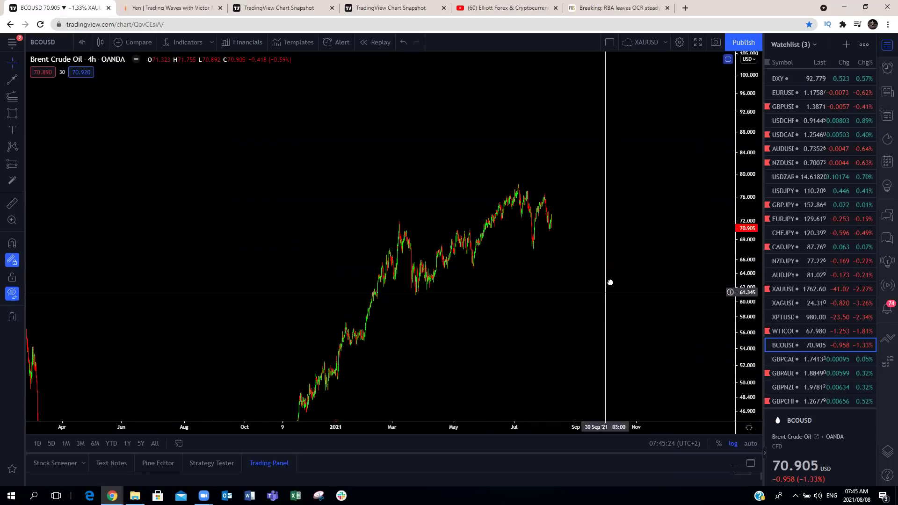
{"action": "left_click_drag", "start_coordinate": [610, 293], "coordinate": [611, 287]}
- Trace Brent's correction from the July high in white as W-X-Y with a projected rally, and clear the annotations
{"action": "mouse_move", "coordinate": [518, 176]}
{"action": "left_mouse_down"}
{"action": "mouse_move", "coordinate": [527, 196]}
{"action": "mouse_move", "coordinate": [528, 186]}
{"action": "mouse_move", "coordinate": [533, 240]}
{"action": "mouse_move", "coordinate": [551, 191]}
{"action": "mouse_move", "coordinate": [550, 219]}
{"action": "mouse_move", "coordinate": [561, 209]}
{"action": "mouse_move", "coordinate": [563, 243]}
{"action": "mouse_move", "coordinate": [577, 185]}
{"action": "mouse_move", "coordinate": [588, 260]}
{"action": "left_mouse_up"}
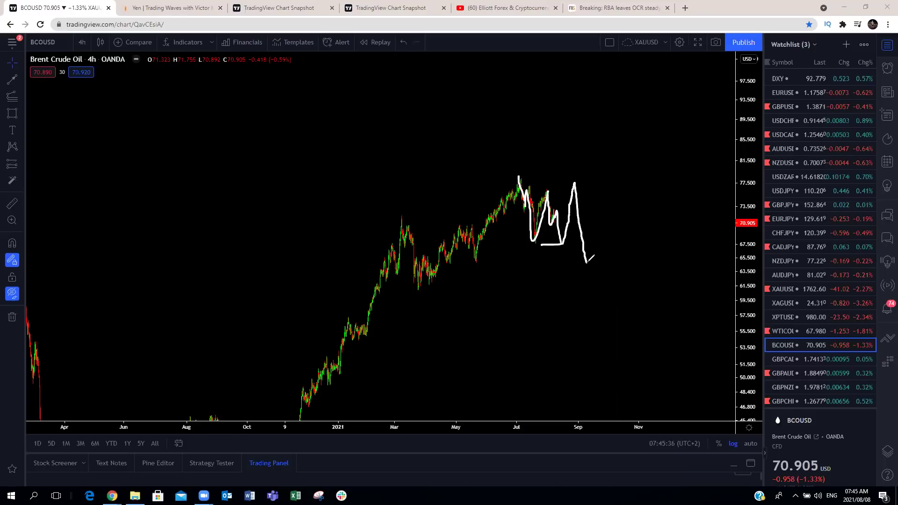
{"action": "left_click_drag", "start_coordinate": [549, 185], "coordinate": [566, 187]}
{"action": "left_click_drag", "start_coordinate": [521, 251], "coordinate": [531, 253]}
{"action": "left_click_drag", "start_coordinate": [577, 163], "coordinate": [578, 171]}
{"action": "mouse_move", "coordinate": [584, 270]}
{"action": "left_mouse_down"}
{"action": "mouse_move", "coordinate": [582, 289]}
{"action": "mouse_move", "coordinate": [626, 144]}
{"action": "left_mouse_up"}
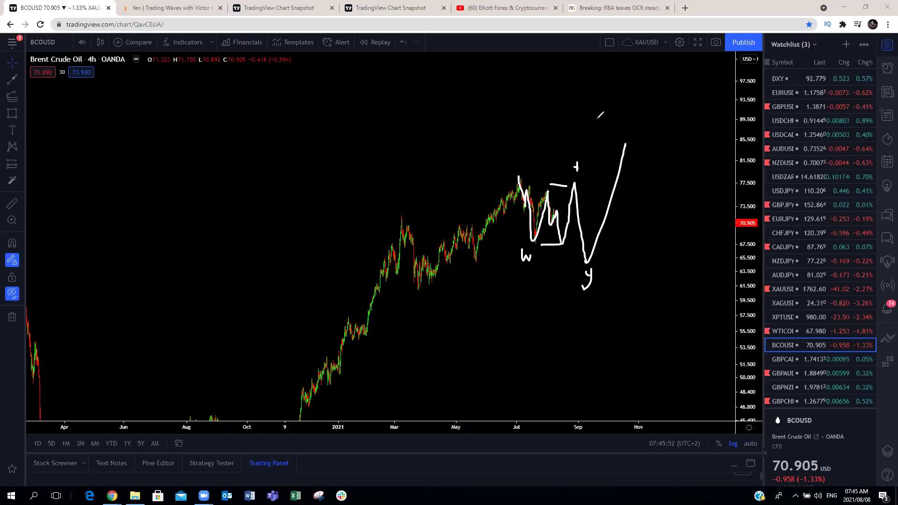
{"action": "key", "text": "Escape"}
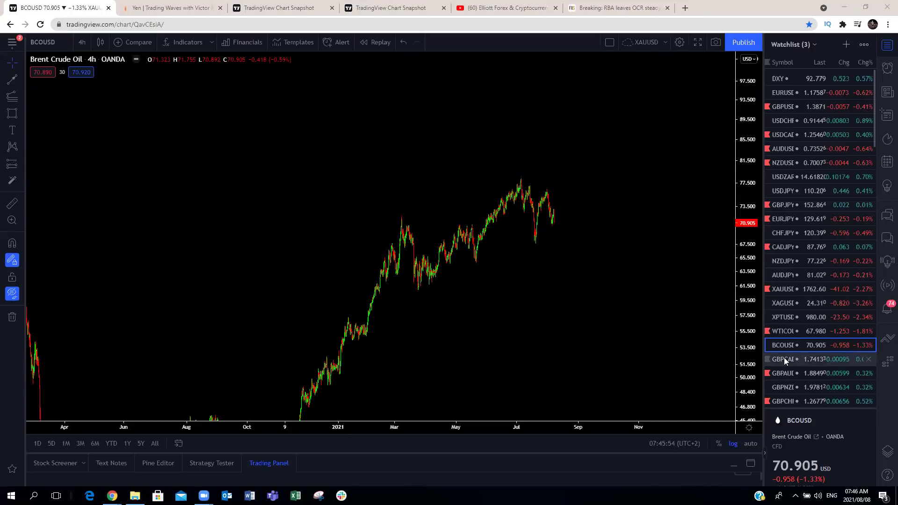
- Open the 4-hour GBPCAD chart and rescale it to show the swings since June
{"action": "left_click", "coordinate": [784, 359]}
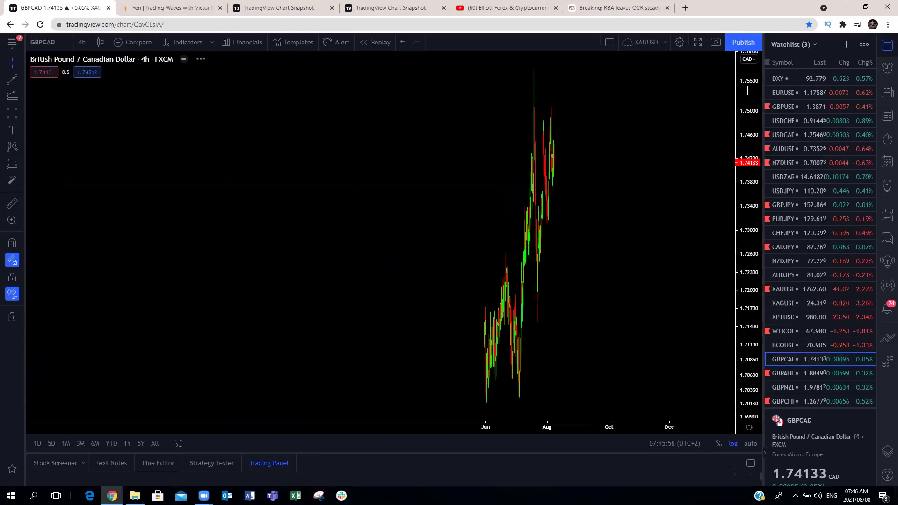
{"action": "scroll", "coordinate": [642, 307], "scroll_direction": "up", "scroll_amount": 5}
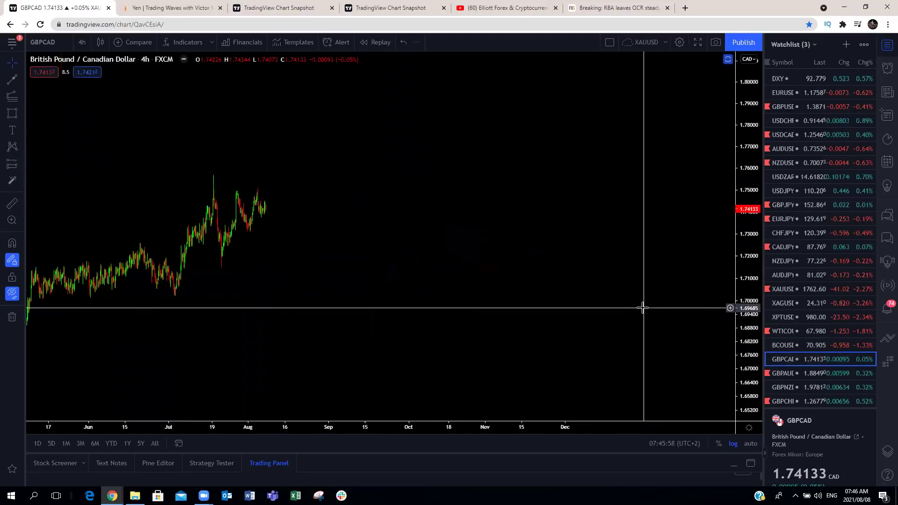
{"action": "left_click_drag", "start_coordinate": [642, 307], "coordinate": [542, 294]}
{"action": "left_click_drag", "start_coordinate": [276, 294], "coordinate": [687, 340]}
{"action": "scroll", "coordinate": [443, 295], "scroll_direction": "up", "scroll_amount": 3}
{"action": "left_click_drag", "start_coordinate": [750, 340], "coordinate": [750, 285]}
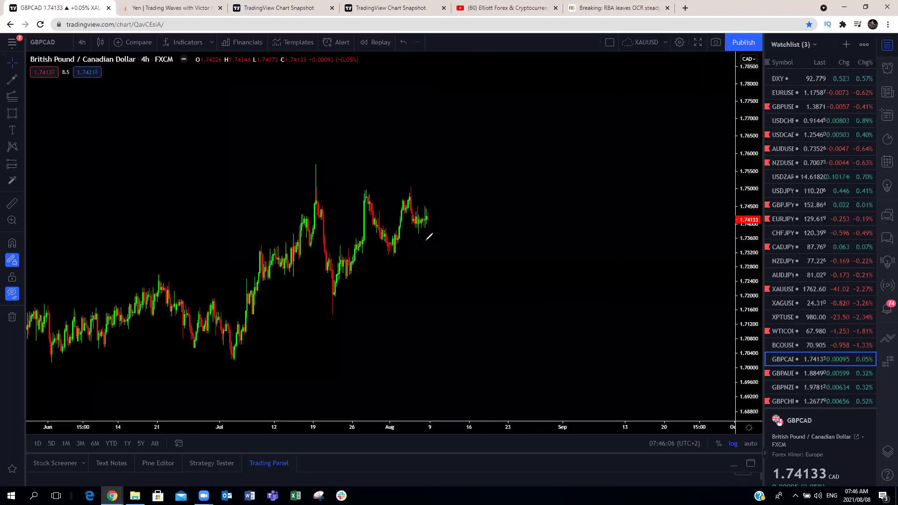
- Trace GBPCAD's sideways correction in red between upper and lower lines, project a dip and a rally, and clear the annotations
{"action": "mouse_move", "coordinate": [433, 218]}
{"action": "left_mouse_down"}
{"action": "mouse_move", "coordinate": [417, 220]}
{"action": "mouse_move", "coordinate": [424, 205]}
{"action": "mouse_move", "coordinate": [438, 249]}
{"action": "left_mouse_up"}
{"action": "left_click_drag", "start_coordinate": [372, 195], "coordinate": [398, 239]}
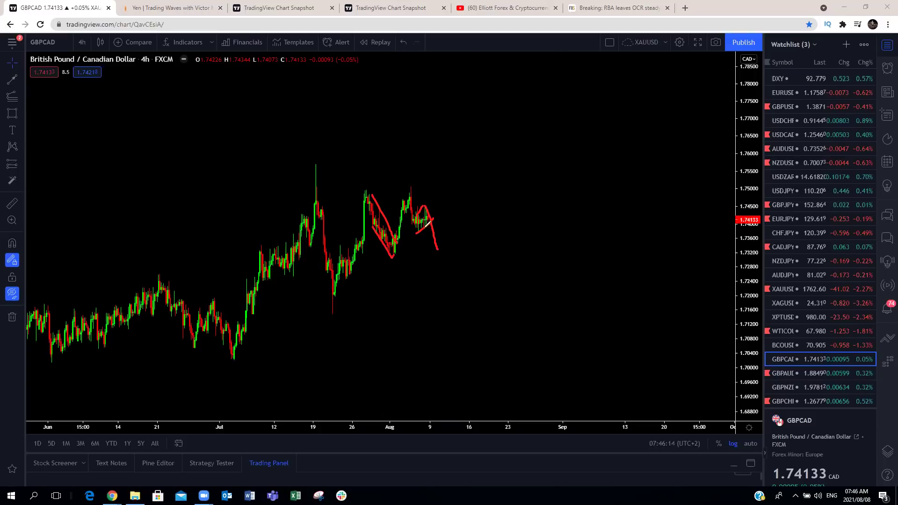
{"action": "left_click_drag", "start_coordinate": [438, 249], "coordinate": [397, 255]}
{"action": "left_click", "coordinate": [373, 192]}
{"action": "left_click_drag", "start_coordinate": [398, 186], "coordinate": [404, 189]}
{"action": "left_click_drag", "start_coordinate": [436, 256], "coordinate": [457, 141]}
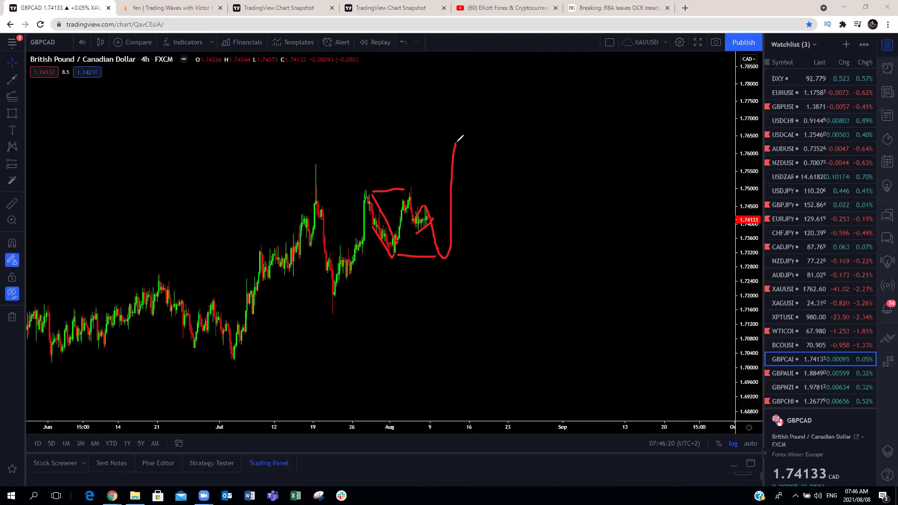
{"action": "left_click_drag", "start_coordinate": [359, 239], "coordinate": [369, 196]}
{"action": "key", "text": "Escape"}
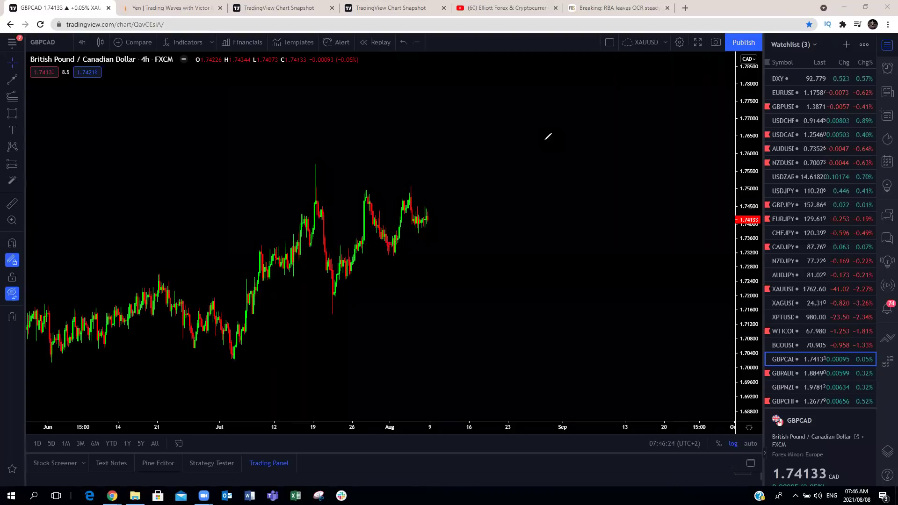
- Open the 4-hour GBPAUD chart and compress its price scale to show the rise since May
{"action": "left_click", "coordinate": [771, 372]}
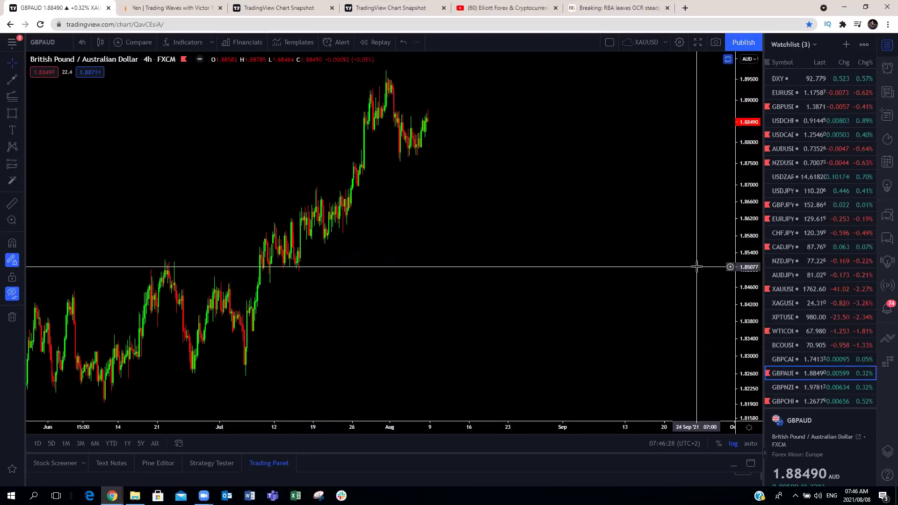
{"action": "left_click_drag", "start_coordinate": [742, 169], "coordinate": [727, 266]}
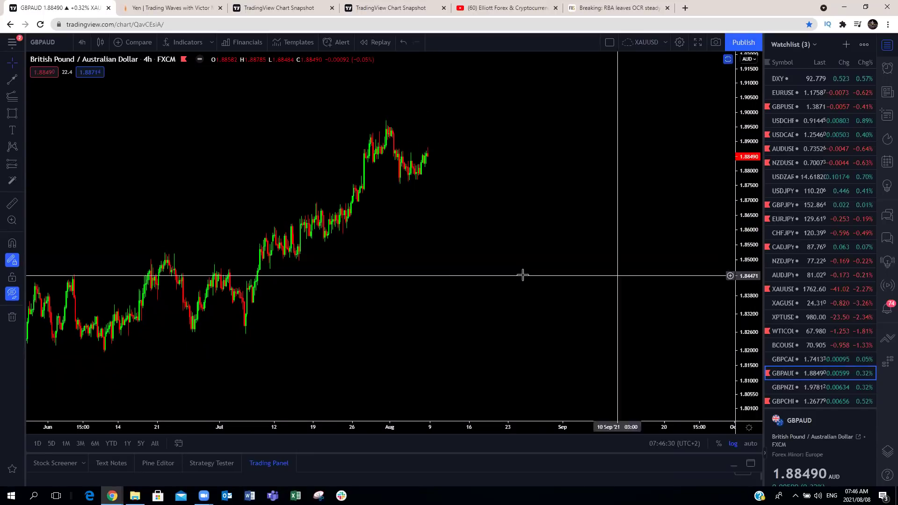
{"action": "scroll", "coordinate": [457, 275], "scroll_direction": "down", "scroll_amount": 5}
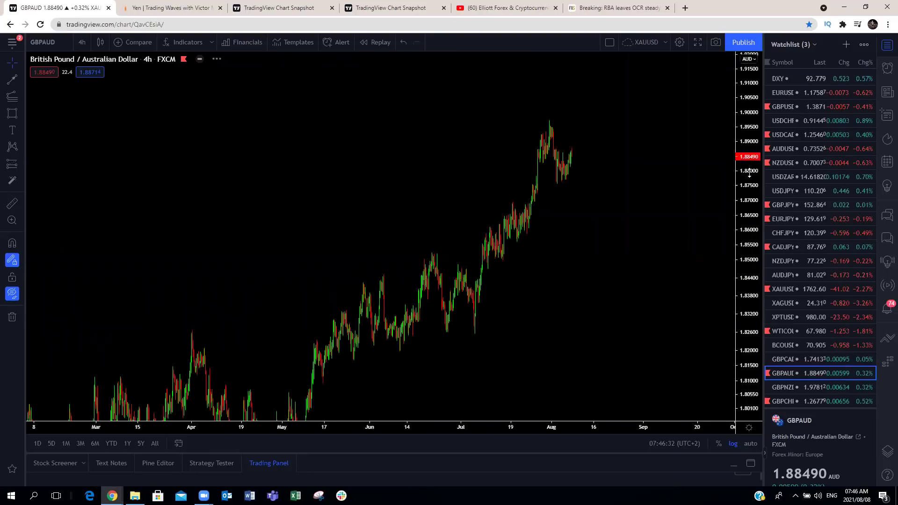
{"action": "left_click_drag", "start_coordinate": [610, 297], "coordinate": [436, 120]}
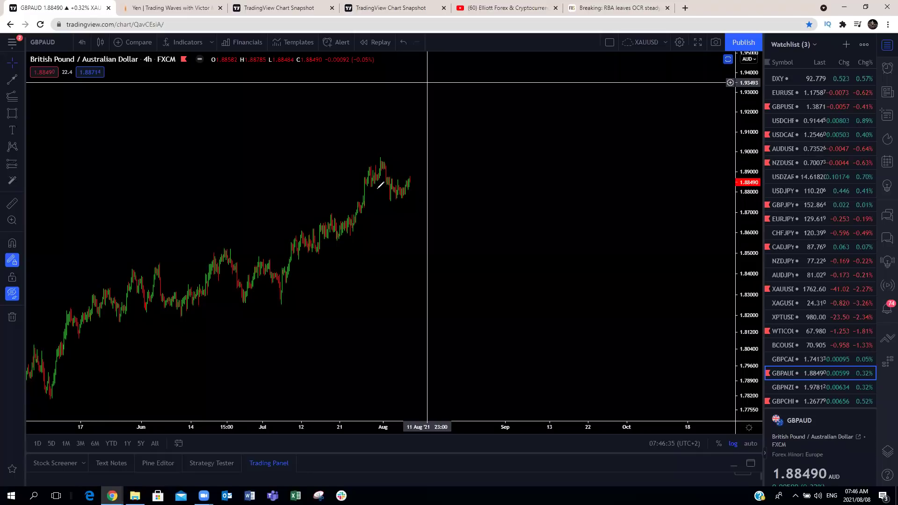
- Sketch a projected decline from GBPAUD's late-July high
{"action": "mouse_move", "coordinate": [380, 161]}
{"action": "left_mouse_down"}
{"action": "mouse_move", "coordinate": [403, 201]}
{"action": "mouse_move", "coordinate": [410, 172]}
{"action": "mouse_move", "coordinate": [403, 202]}
{"action": "mouse_move", "coordinate": [413, 167]}
{"action": "mouse_move", "coordinate": [424, 255]}
{"action": "left_mouse_up"}
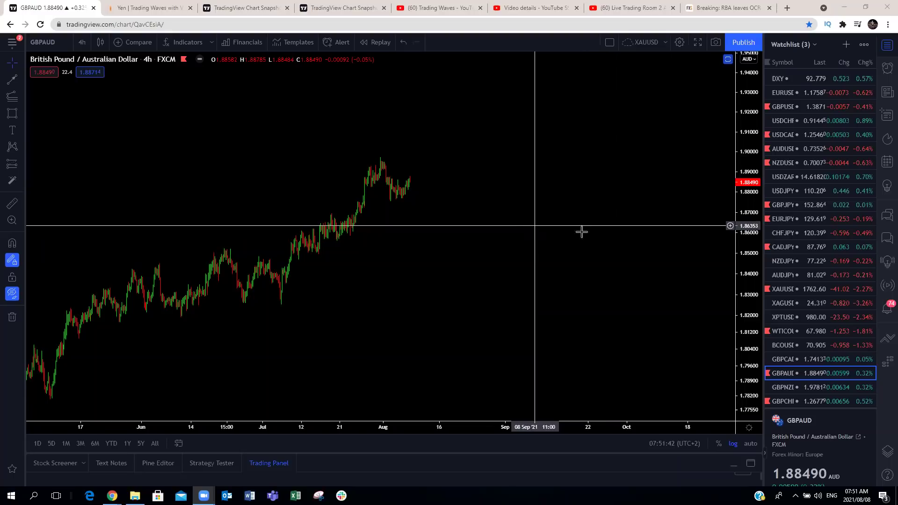
- Switch to the "Live Trading Room 2 Aug 2021" recording on YouTube and replay the GBPAUD forecast around the eight-minute mark
{"action": "left_click", "coordinate": [629, 8]}
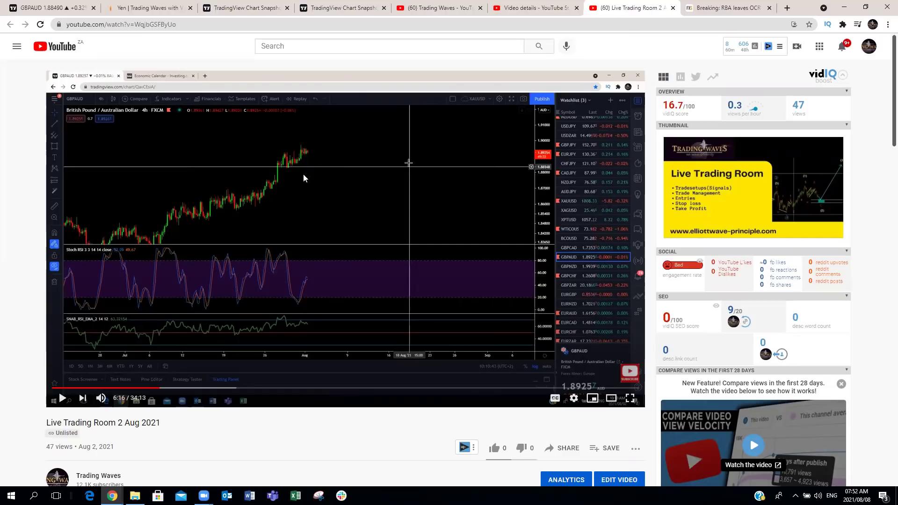
{"action": "left_click", "coordinate": [63, 398]}
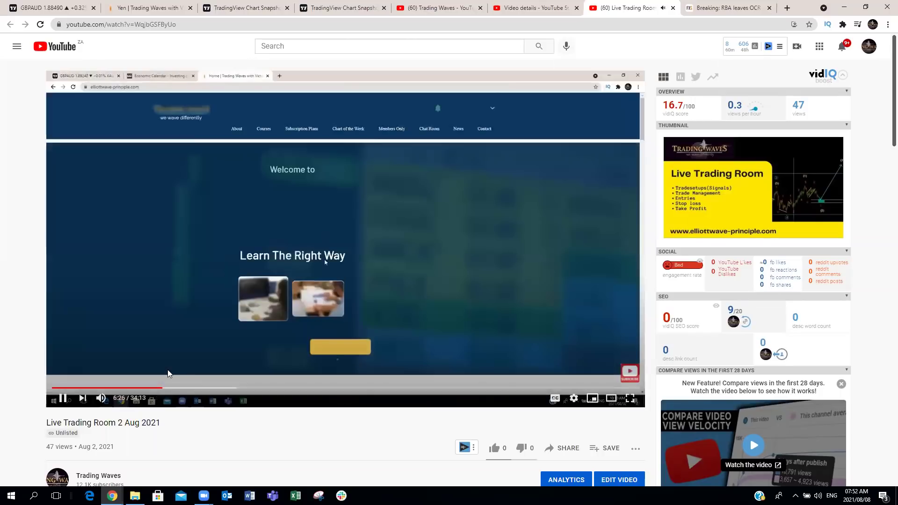
{"action": "left_click", "coordinate": [192, 389]}
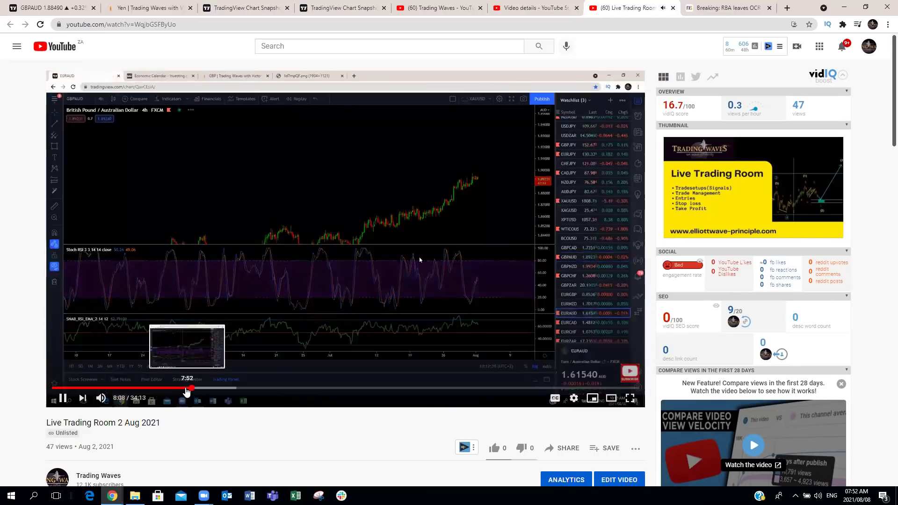
{"action": "left_click", "coordinate": [188, 389]}
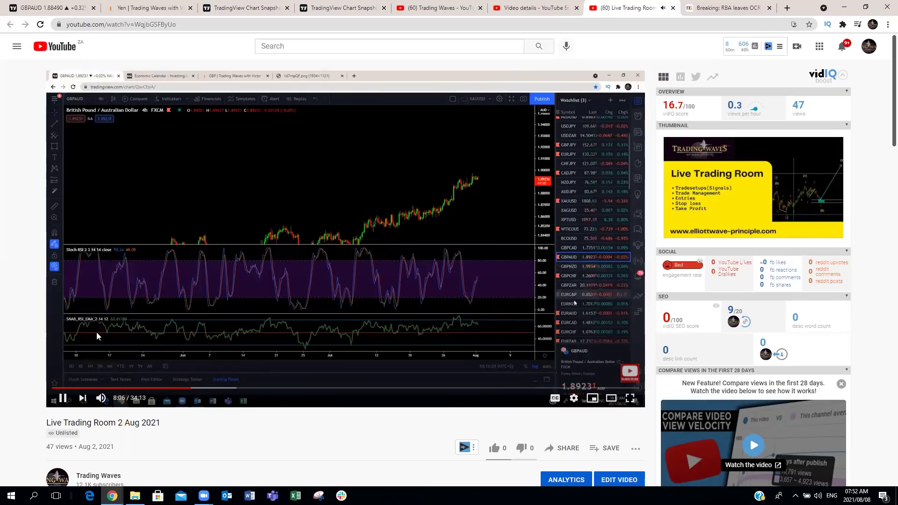
{"action": "left_click", "coordinate": [190, 389]}
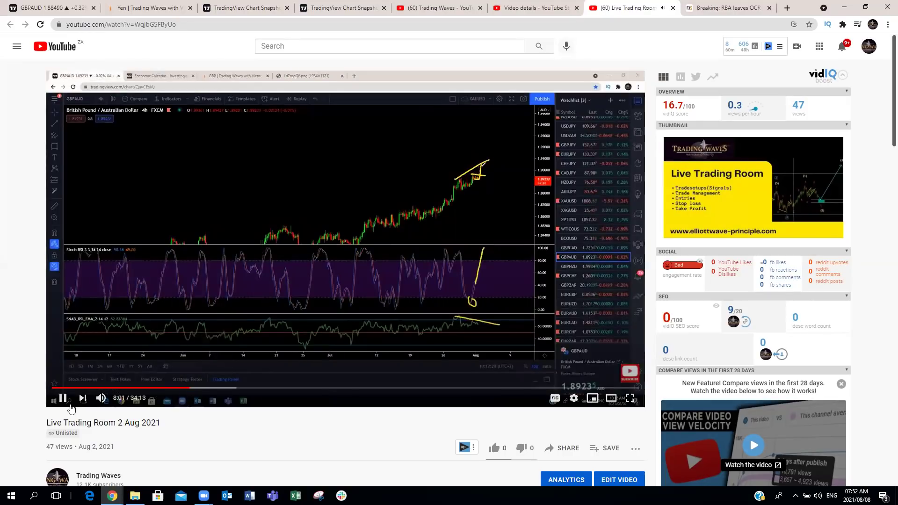
{"action": "left_click", "coordinate": [64, 398]}
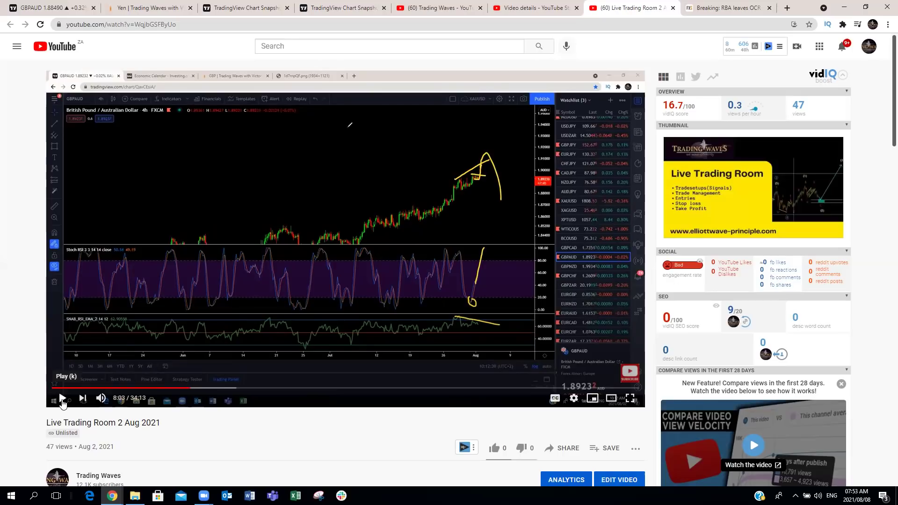
{"action": "left_click", "coordinate": [62, 399]}
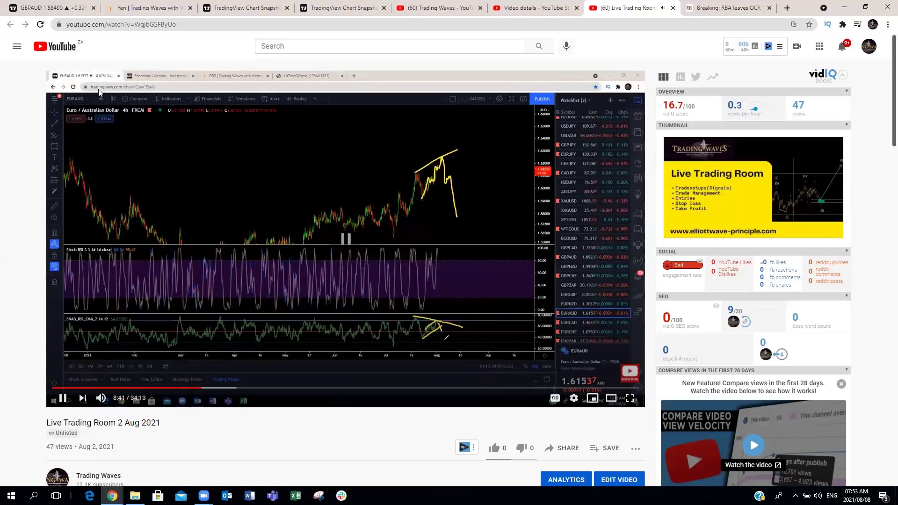
- Return to the live GBPAUD chart and trace its correction from the late-July high in red, projecting a dip, a rally and a drop
{"action": "left_click", "coordinate": [39, 8]}
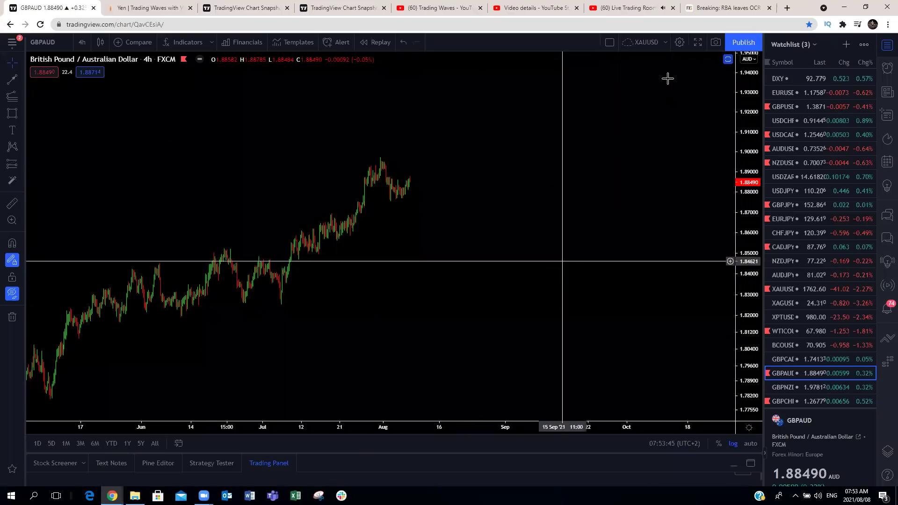
{"action": "mouse_move", "coordinate": [377, 163]}
{"action": "left_mouse_down"}
{"action": "mouse_move", "coordinate": [389, 198]}
{"action": "mouse_move", "coordinate": [411, 177]}
{"action": "mouse_move", "coordinate": [397, 199]}
{"action": "mouse_move", "coordinate": [416, 199]}
{"action": "mouse_move", "coordinate": [423, 221]}
{"action": "left_mouse_up"}
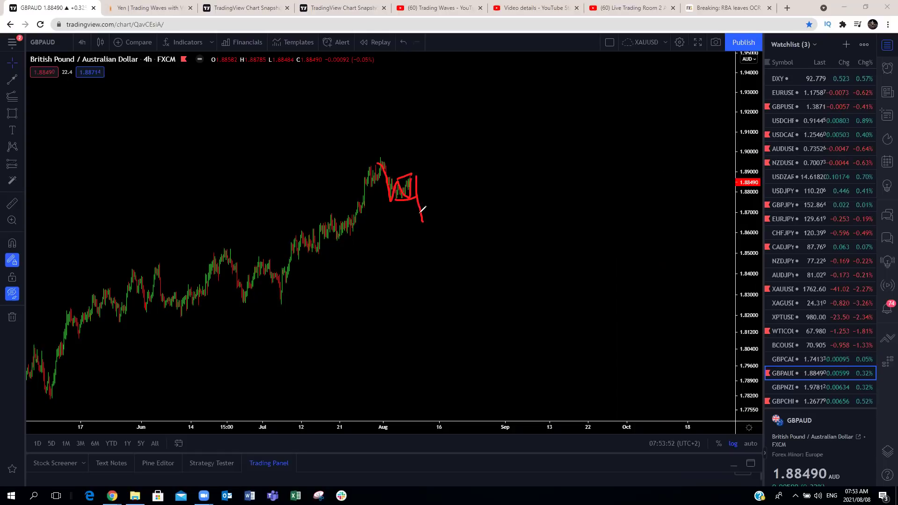
{"action": "mouse_move", "coordinate": [423, 225]}
{"action": "left_mouse_down"}
{"action": "mouse_move", "coordinate": [450, 142]}
{"action": "mouse_move", "coordinate": [461, 251]}
{"action": "left_mouse_up"}
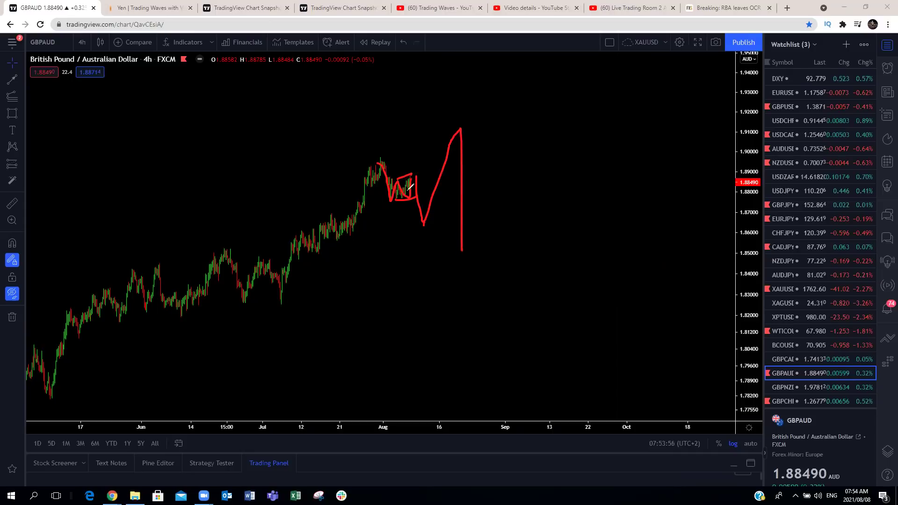
{"action": "left_click_drag", "start_coordinate": [405, 228], "coordinate": [425, 228]}
- Open the 4-hour GBPNZD chart, frame its early-August consolidation in red with a projected drop, and clear the annotations
{"action": "left_click", "coordinate": [795, 387]}
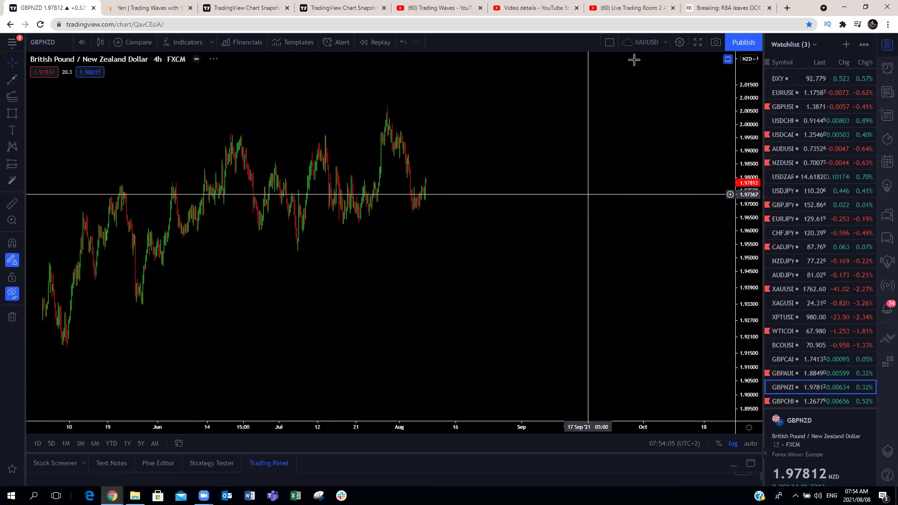
{"action": "left_click_drag", "start_coordinate": [409, 215], "coordinate": [424, 174]}
{"action": "mouse_move", "coordinate": [410, 214]}
{"action": "left_mouse_down"}
{"action": "mouse_move", "coordinate": [435, 193]}
{"action": "mouse_move", "coordinate": [427, 233]}
{"action": "left_mouse_up"}
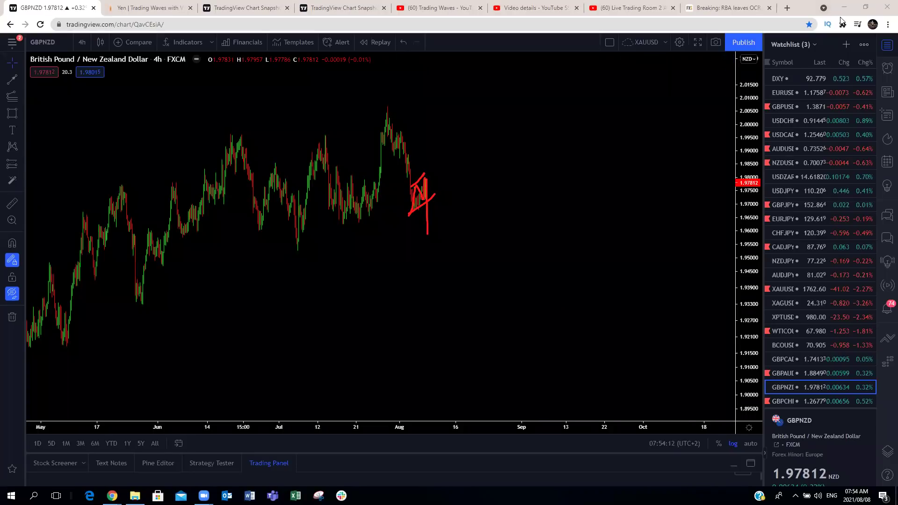
{"action": "key", "text": "Escape"}
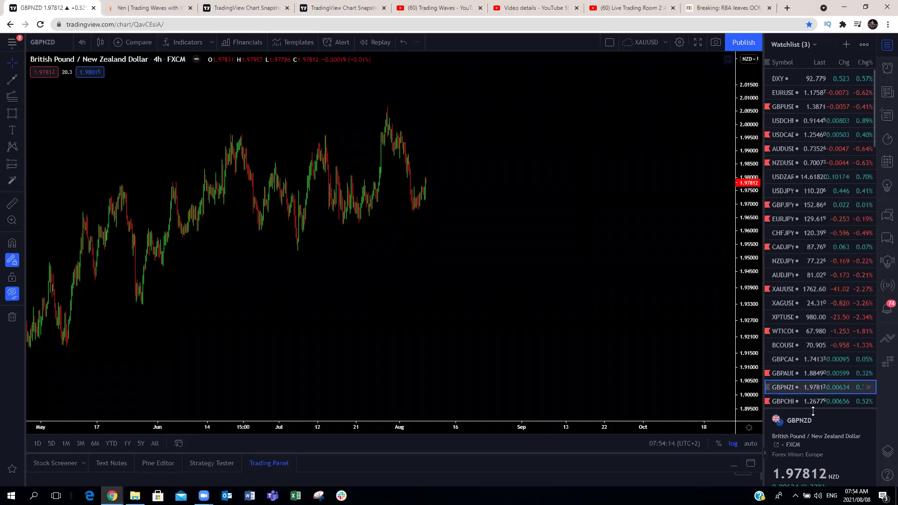
- Open the 4-hour GBPCHF chart and compress its scales to show the swings since February 2021
{"action": "left_click", "coordinate": [787, 401]}
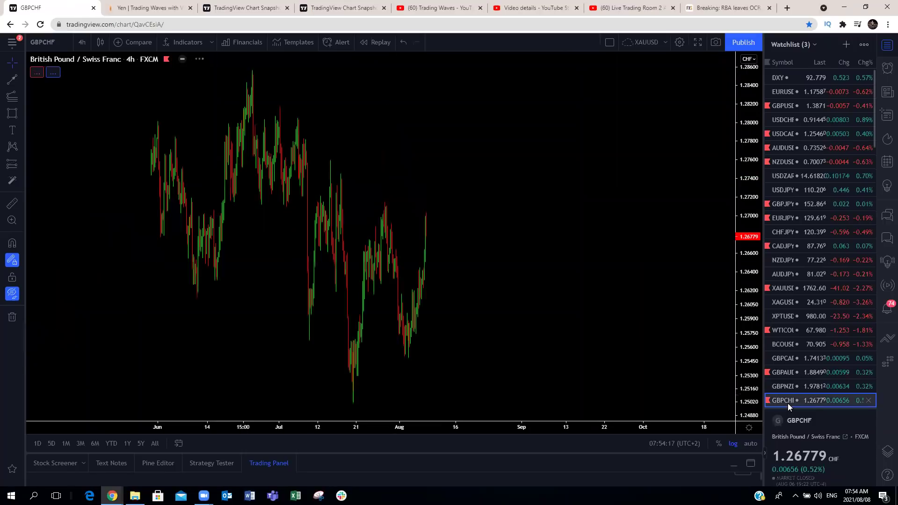
{"action": "scroll", "coordinate": [514, 174], "scroll_direction": "down", "scroll_amount": 8}
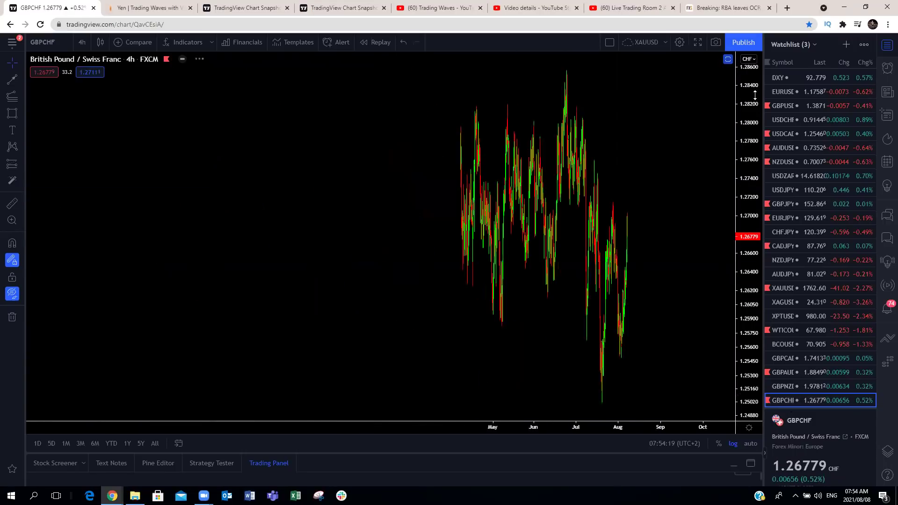
{"action": "left_click_drag", "start_coordinate": [754, 247], "coordinate": [753, 303]}
{"action": "left_click_drag", "start_coordinate": [601, 330], "coordinate": [508, 327]}
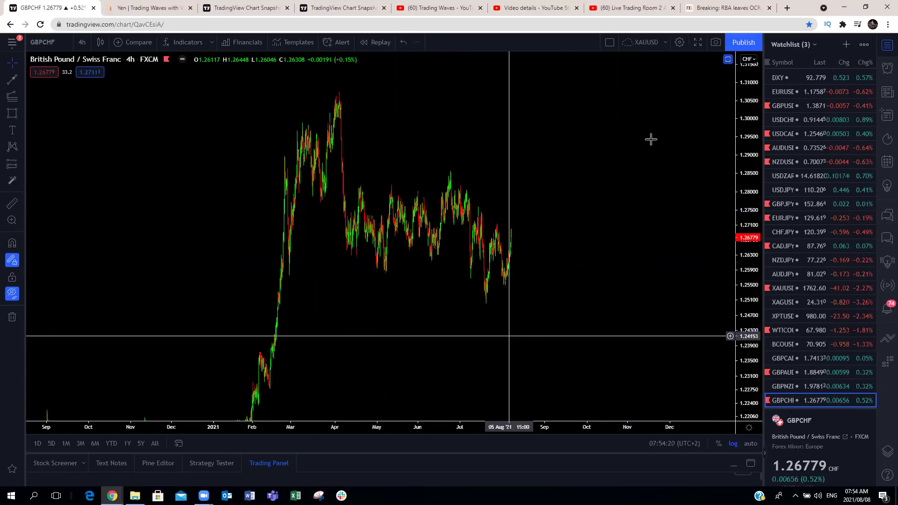
- Open the published 4-hour GBPCHF chart from the GBP Pairs page of the Trading Waves members' area
{"action": "left_click", "coordinate": [143, 8]}
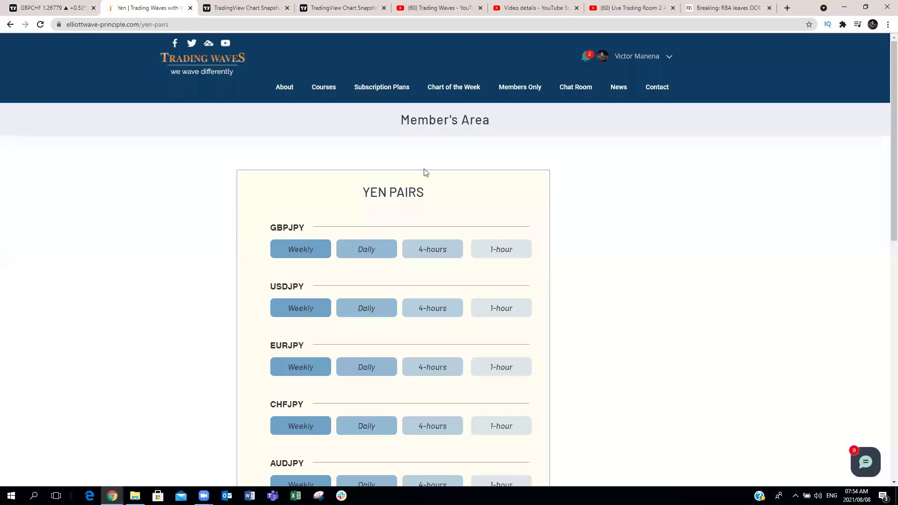
{"action": "mouse_move", "coordinate": [519, 89]}
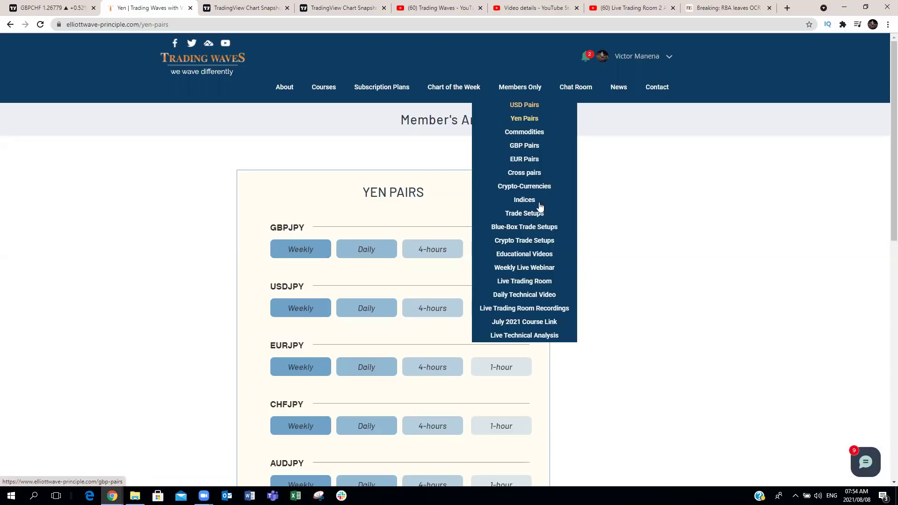
{"action": "left_click", "coordinate": [525, 149]}
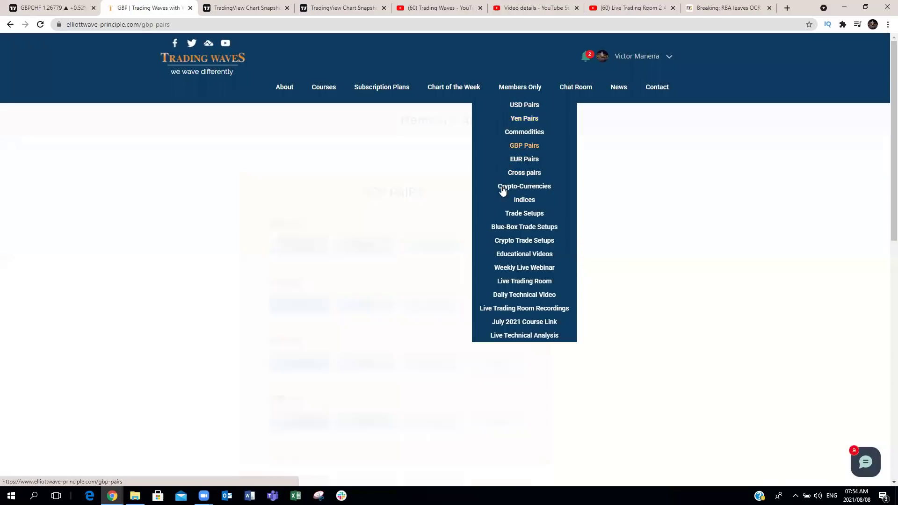
{"action": "left_click", "coordinate": [443, 244]}
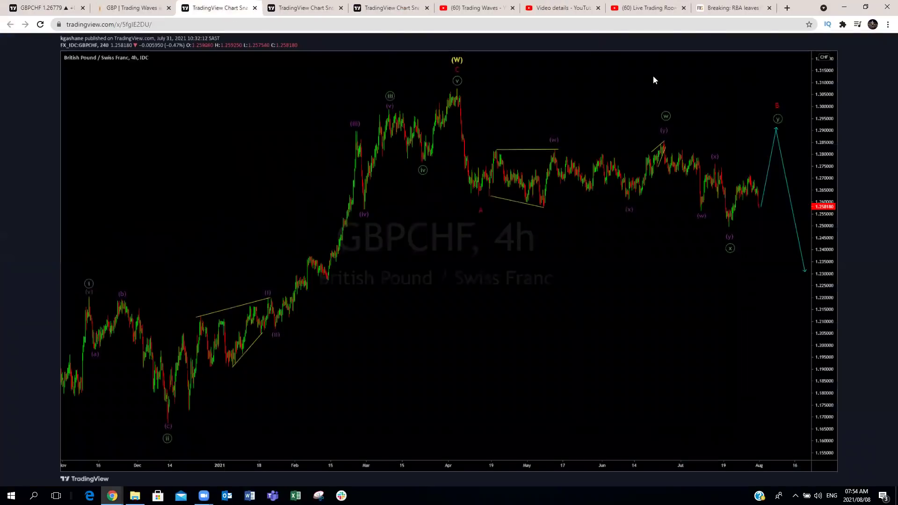
- Trace the path on the published GBPCHF chart in yellow, from the wave x low up to wave y and down again
{"action": "mouse_move", "coordinate": [726, 229]}
{"action": "left_mouse_down"}
{"action": "mouse_move", "coordinate": [745, 179]}
{"action": "mouse_move", "coordinate": [760, 201]}
{"action": "mouse_move", "coordinate": [772, 132]}
{"action": "left_mouse_up"}
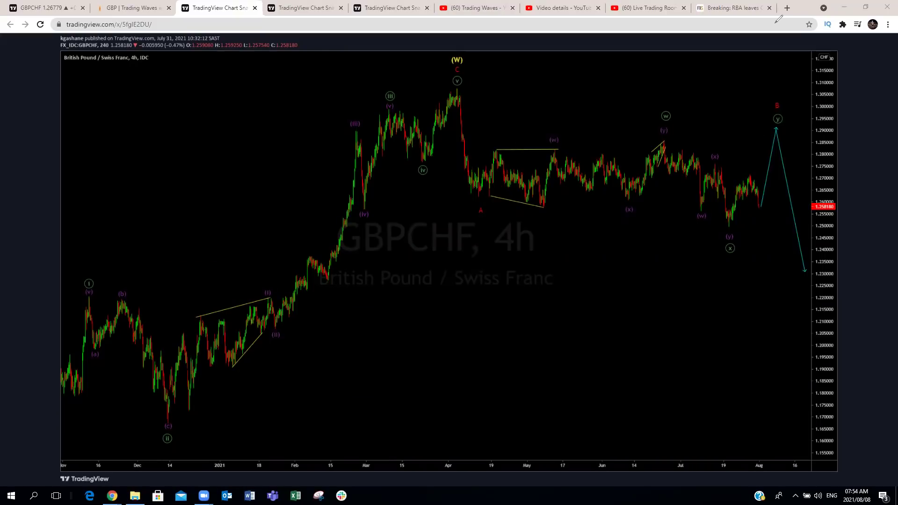
{"action": "left_click_drag", "start_coordinate": [754, 177], "coordinate": [774, 179]}
{"action": "mouse_move", "coordinate": [729, 223]}
{"action": "left_mouse_down"}
{"action": "mouse_move", "coordinate": [750, 177]}
{"action": "mouse_move", "coordinate": [762, 197]}
{"action": "mouse_move", "coordinate": [780, 131]}
{"action": "mouse_move", "coordinate": [796, 248]}
{"action": "left_mouse_up"}
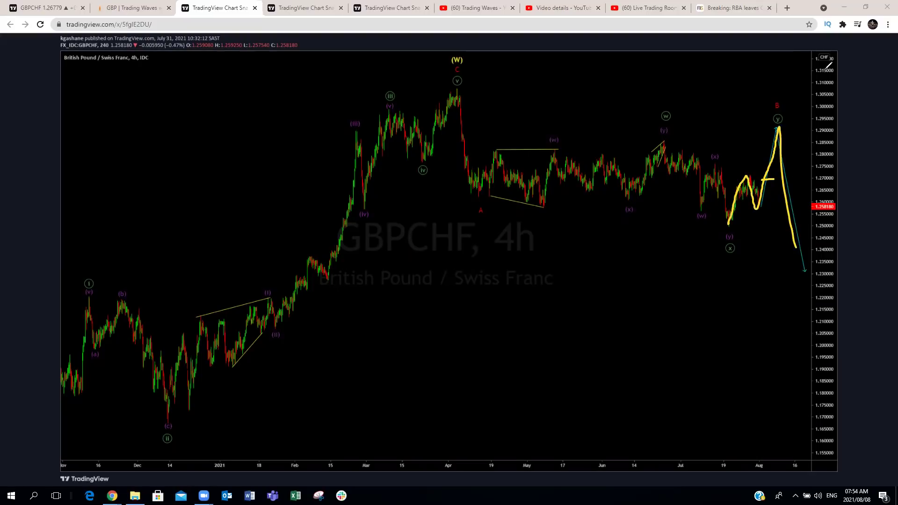
- Return to the live GBPCHF chart, sketch the projected path from the latest August price, and clear the annotation
{"action": "left_click", "coordinate": [42, 7]}
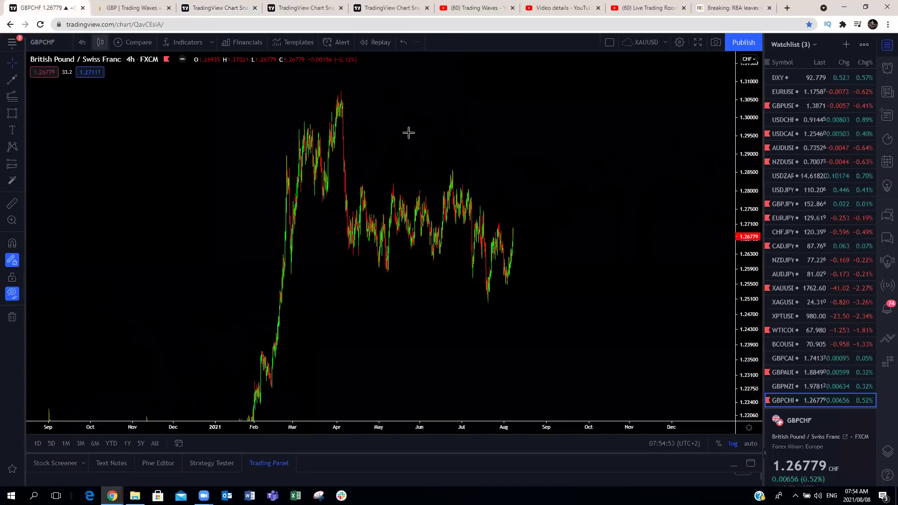
{"action": "mouse_move", "coordinate": [512, 229]}
{"action": "left_mouse_down"}
{"action": "mouse_move", "coordinate": [521, 198]}
{"action": "mouse_move", "coordinate": [543, 273]}
{"action": "left_mouse_up"}
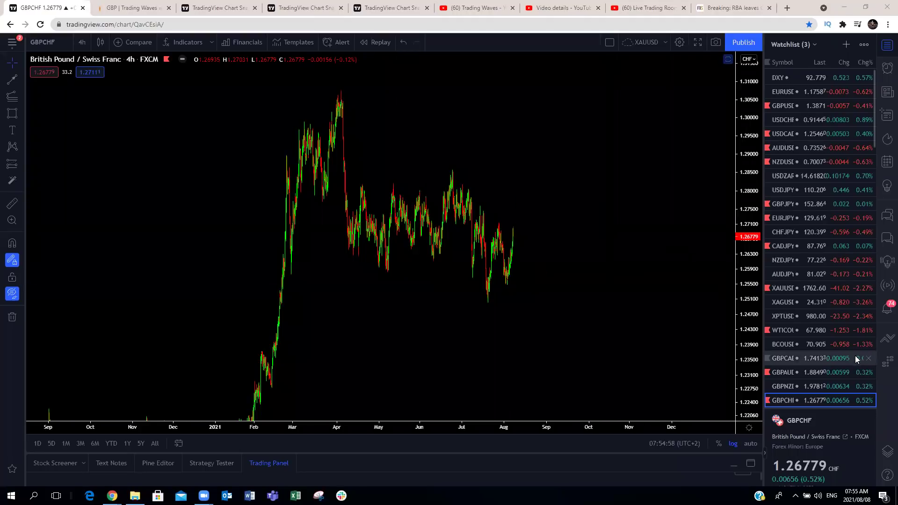
- Find EURGBP in the watchlist and open its 4-hour chart
{"action": "scroll", "coordinate": [802, 356], "scroll_direction": "down", "scroll_amount": 2}
{"action": "scroll", "coordinate": [801, 359], "scroll_direction": "down", "scroll_amount": 1}
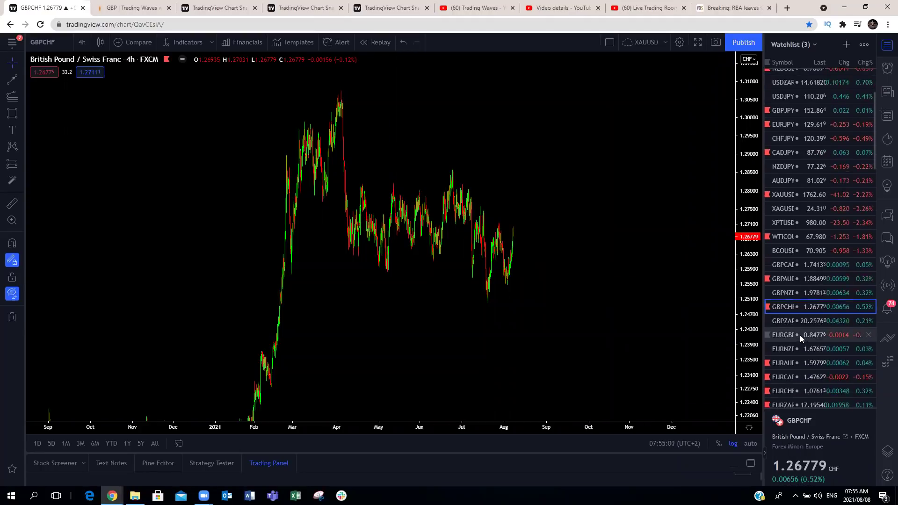
{"action": "left_click", "coordinate": [791, 336]}
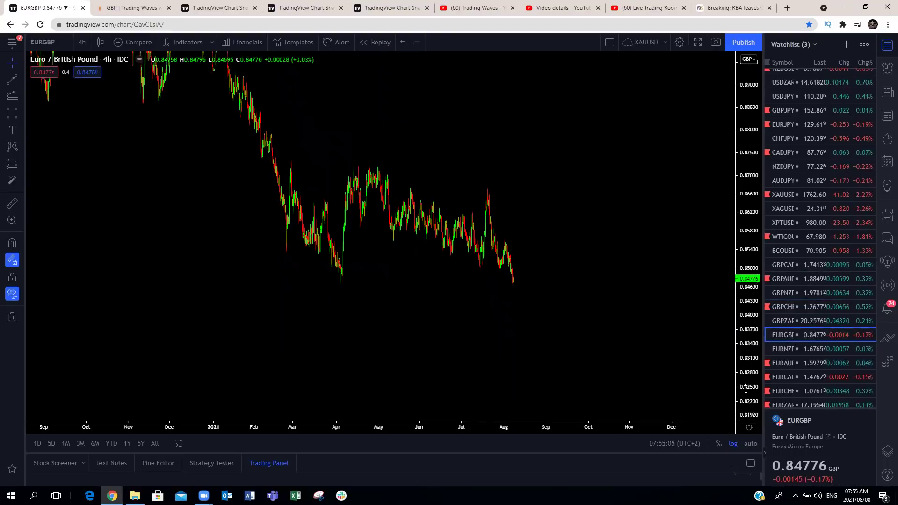
- Trace EURGBP's decline from the April high in yellow and frame the May-to-July range with upper and lower lines
{"action": "left_click_drag", "start_coordinate": [355, 169], "coordinate": [405, 243]}
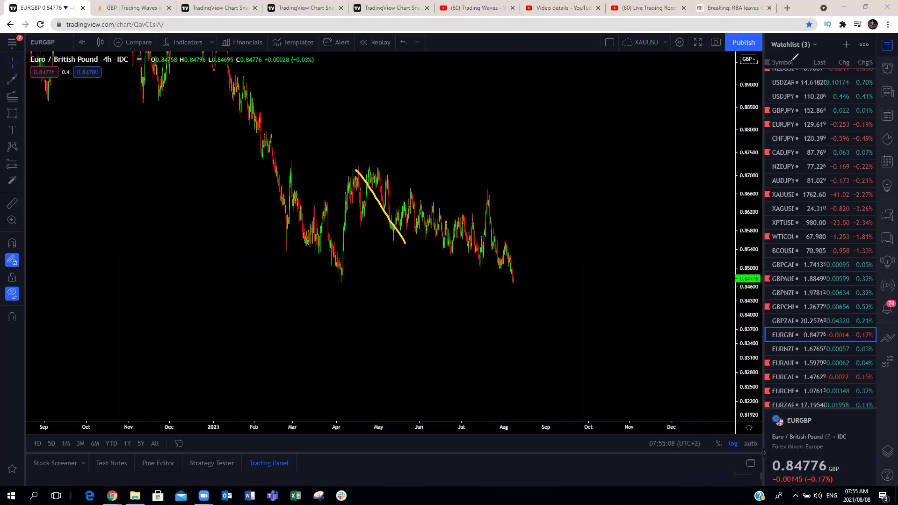
{"action": "key", "text": "ctrl+z"}
{"action": "mouse_move", "coordinate": [355, 169]}
{"action": "left_mouse_down"}
{"action": "mouse_move", "coordinate": [374, 184]}
{"action": "mouse_move", "coordinate": [397, 240]}
{"action": "mouse_move", "coordinate": [419, 182]}
{"action": "mouse_move", "coordinate": [429, 202]}
{"action": "left_mouse_up"}
{"action": "mouse_move", "coordinate": [462, 229]}
{"action": "left_mouse_down"}
{"action": "mouse_move", "coordinate": [480, 218]}
{"action": "mouse_move", "coordinate": [480, 192]}
{"action": "left_mouse_up"}
{"action": "left_click_drag", "start_coordinate": [420, 189], "coordinate": [473, 189]}
{"action": "left_click_drag", "start_coordinate": [398, 247], "coordinate": [477, 260]}
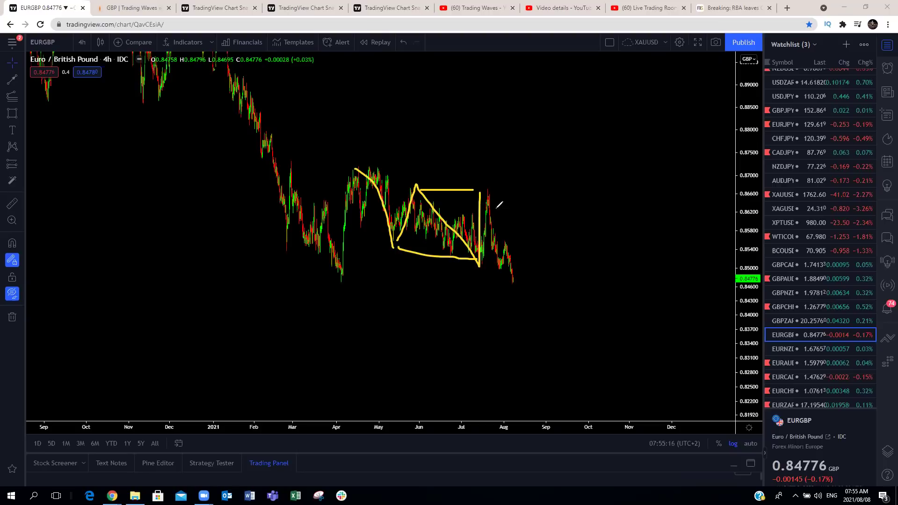
- Trace EURGBP's drop from the July high and its April rise in yellow, then project a rally and a renewed fall
{"action": "mouse_move", "coordinate": [484, 189]}
{"action": "left_mouse_down"}
{"action": "mouse_move", "coordinate": [502, 266]}
{"action": "mouse_move", "coordinate": [510, 253]}
{"action": "mouse_move", "coordinate": [521, 289]}
{"action": "left_mouse_up"}
{"action": "left_click_drag", "start_coordinate": [335, 286], "coordinate": [564, 283]}
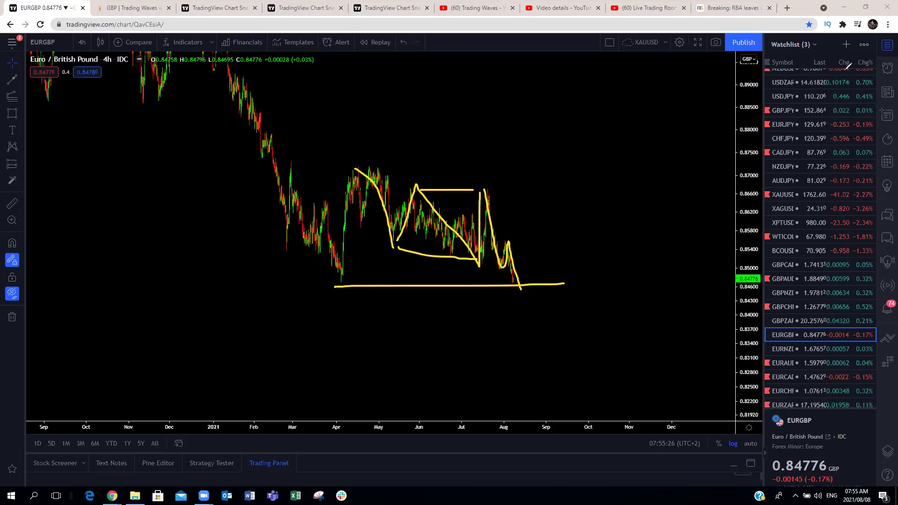
{"action": "key", "text": "ctrl+z"}
{"action": "mouse_move", "coordinate": [327, 289]}
{"action": "left_mouse_down"}
{"action": "mouse_move", "coordinate": [367, 224]}
{"action": "mouse_move", "coordinate": [371, 176]}
{"action": "mouse_move", "coordinate": [359, 172]}
{"action": "left_mouse_up"}
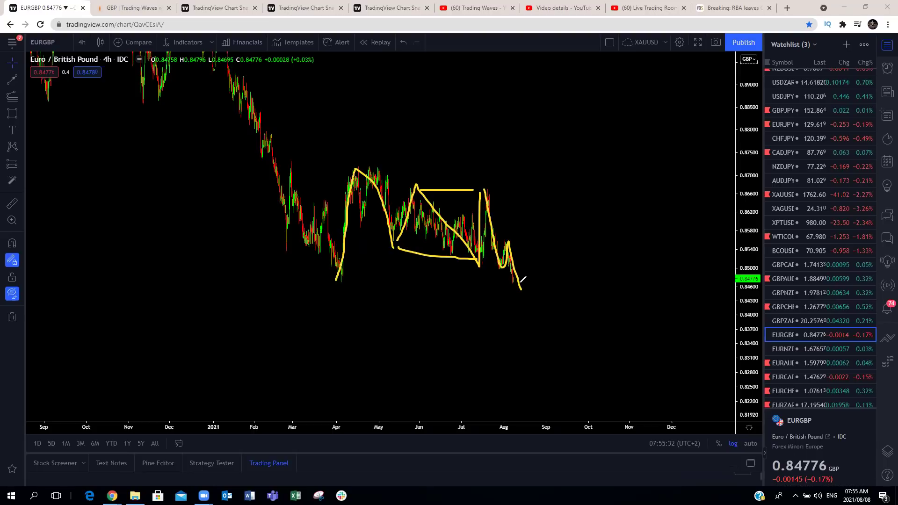
{"action": "mouse_move", "coordinate": [524, 288]}
{"action": "left_mouse_down"}
{"action": "mouse_move", "coordinate": [527, 180]}
{"action": "mouse_move", "coordinate": [540, 154]}
{"action": "mouse_move", "coordinate": [573, 310]}
{"action": "left_mouse_up"}
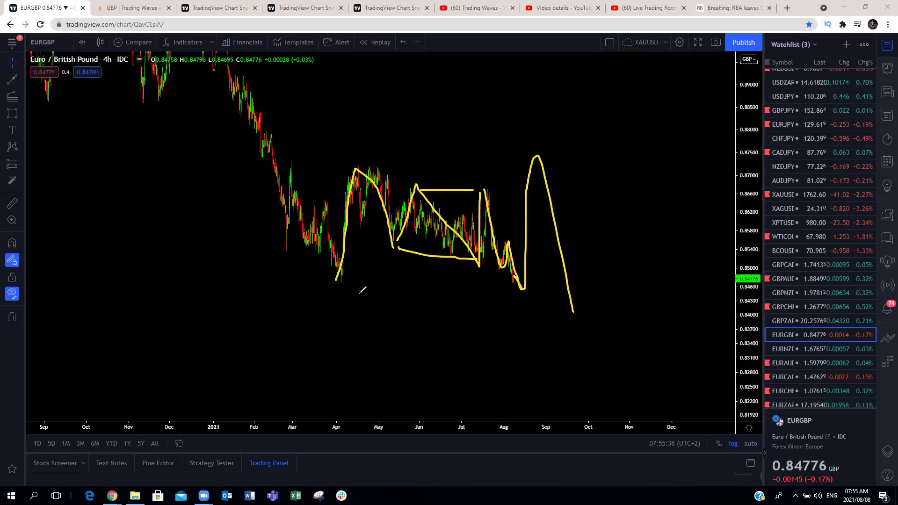
- Draw a magenta line across EURGBP's April and August lows and label the swings A, B and C
{"action": "left_click_drag", "start_coordinate": [338, 282], "coordinate": [567, 275]}
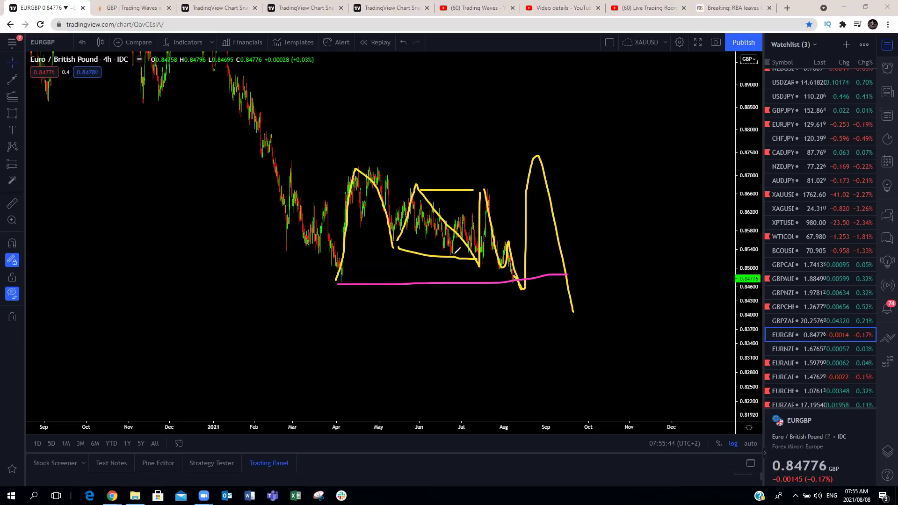
{"action": "mouse_move", "coordinate": [350, 147]}
{"action": "left_mouse_down"}
{"action": "mouse_move", "coordinate": [369, 138]}
{"action": "mouse_move", "coordinate": [367, 151]}
{"action": "left_mouse_up"}
{"action": "left_click_drag", "start_coordinate": [518, 303], "coordinate": [527, 319]}
{"action": "left_click_drag", "start_coordinate": [546, 125], "coordinate": [547, 140]}
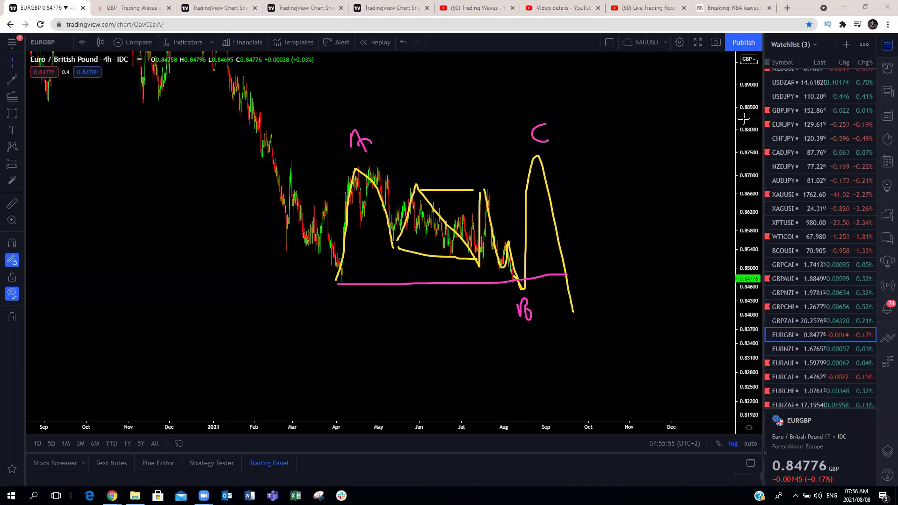
- Open the EURNZD chart, sketch a sideways move and drop to a magenta line at the May low, and clear it
{"action": "left_click", "coordinate": [779, 350]}
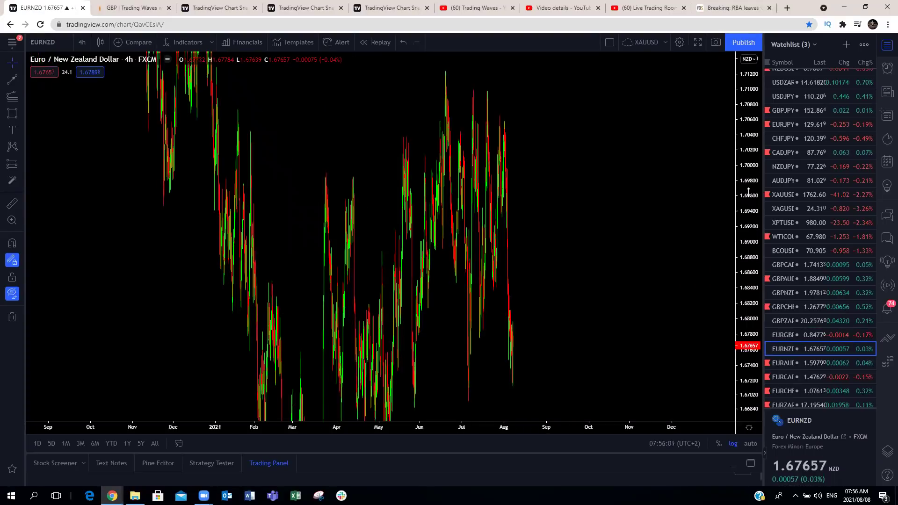
{"action": "left_click_drag", "start_coordinate": [749, 192], "coordinate": [748, 262]}
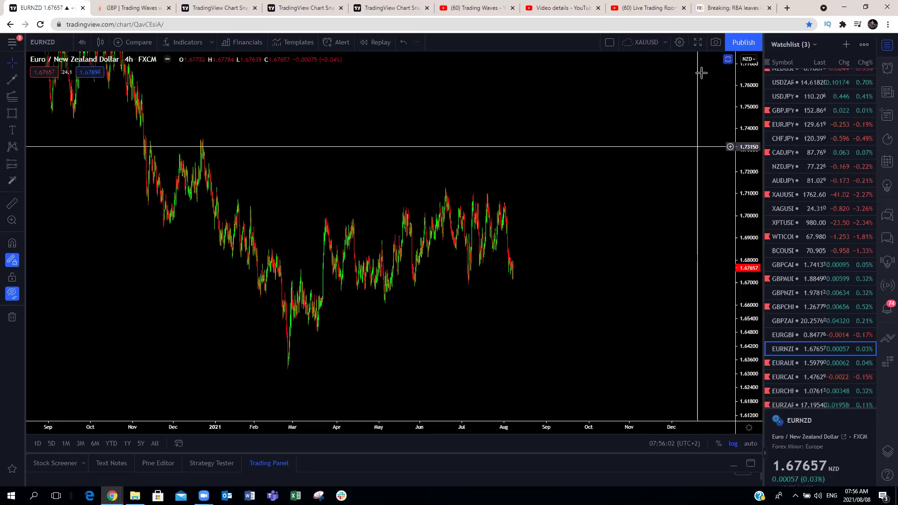
{"action": "mouse_move", "coordinate": [511, 257]}
{"action": "left_mouse_down"}
{"action": "mouse_move", "coordinate": [528, 263]}
{"action": "mouse_move", "coordinate": [532, 302]}
{"action": "left_mouse_up"}
{"action": "left_click_drag", "start_coordinate": [397, 299], "coordinate": [539, 296]}
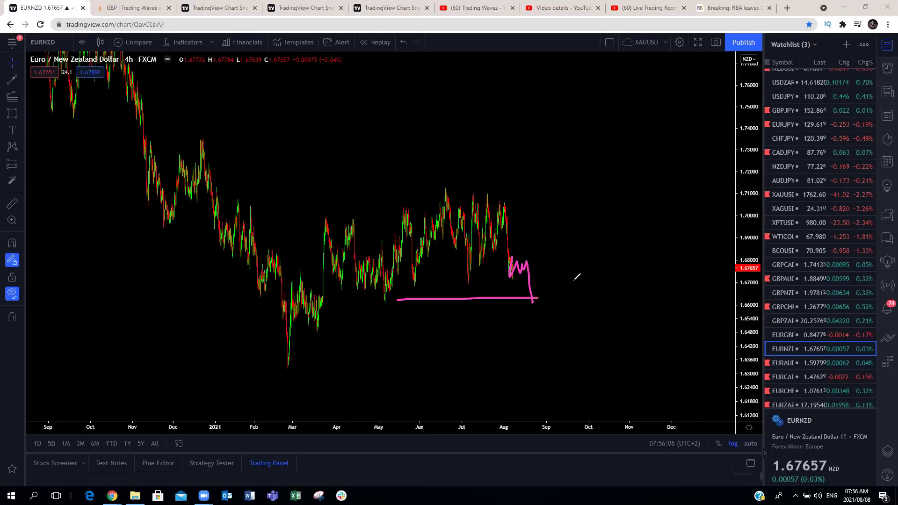
{"action": "key", "text": "ctrl+z"}
{"action": "key", "text": "ctrl+z"}
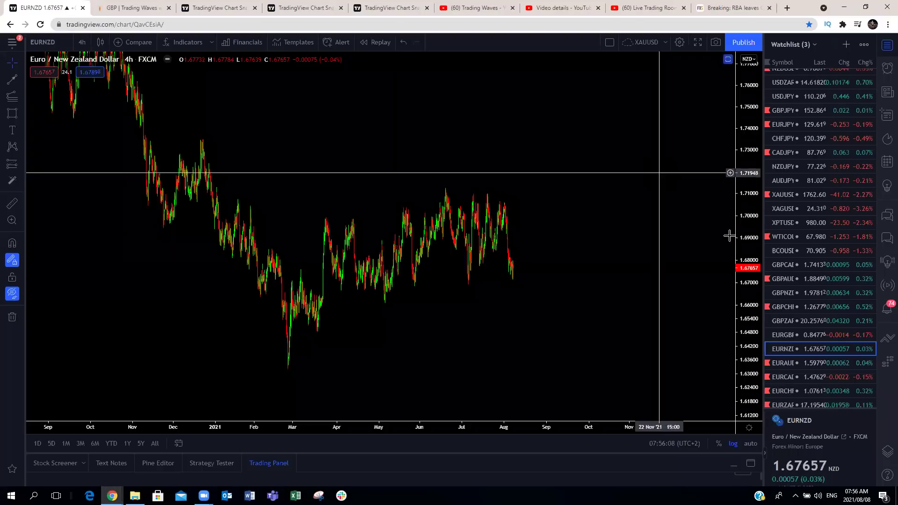
- Open the EURAUD chart, trace its early-August decline in magenta, and project a choppy rebound followed by another fall
{"action": "left_click", "coordinate": [783, 363]}
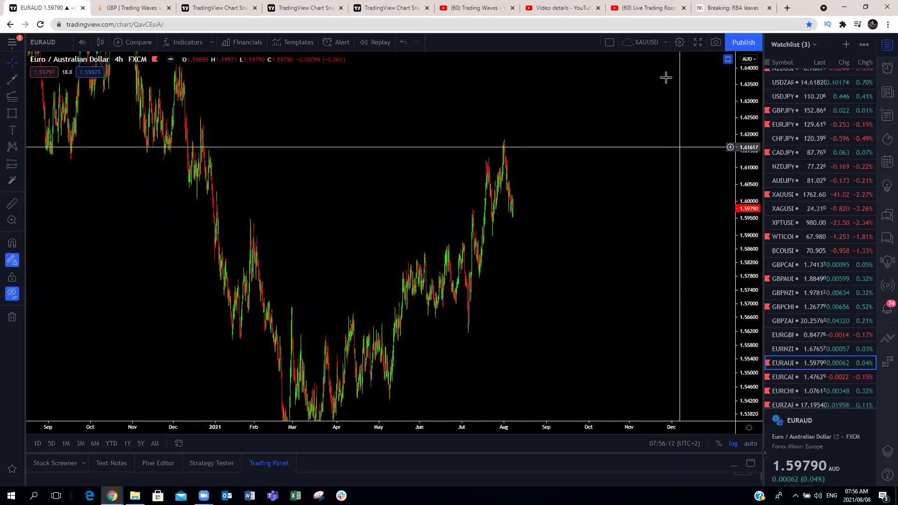
{"action": "left_click_drag", "start_coordinate": [504, 137], "coordinate": [509, 218]}
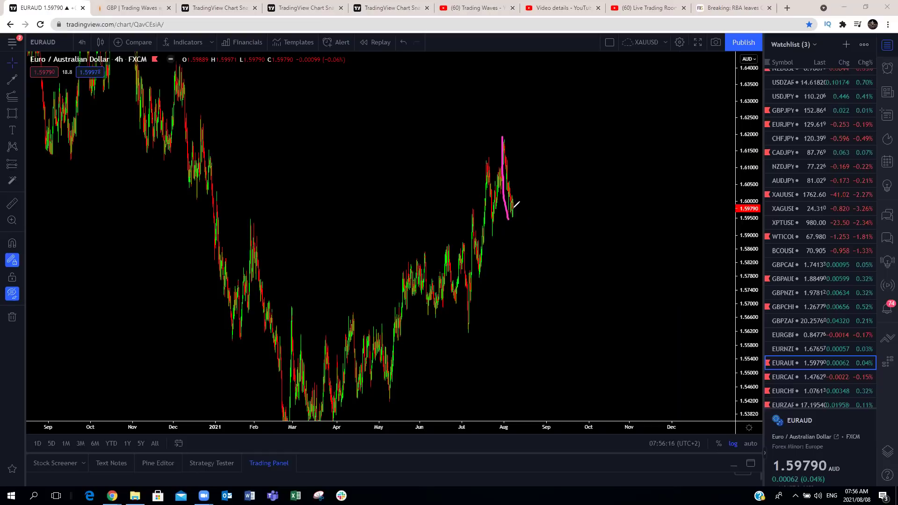
{"action": "mouse_move", "coordinate": [518, 220]}
{"action": "left_mouse_down"}
{"action": "mouse_move", "coordinate": [544, 190]}
{"action": "mouse_move", "coordinate": [549, 223]}
{"action": "left_mouse_up"}
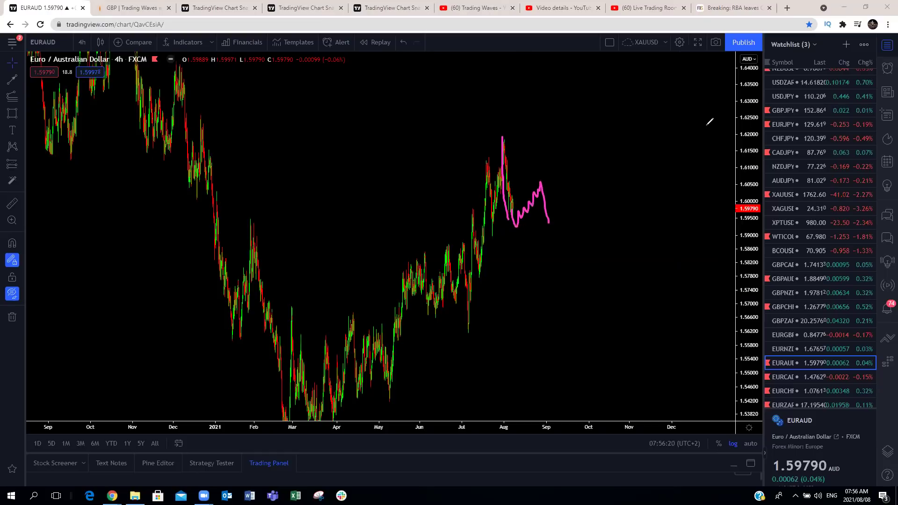
- Open the EURCAD chart, trace its late-July to August swings in magenta, and project a drop to about 1.467
{"action": "left_click", "coordinate": [785, 379]}
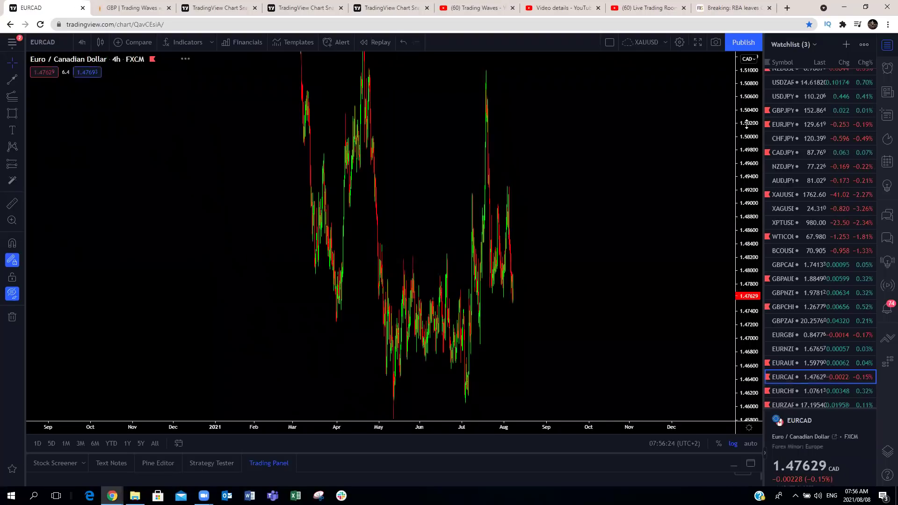
{"action": "scroll", "coordinate": [688, 247], "scroll_direction": "up", "scroll_amount": 4}
{"action": "left_click_drag", "start_coordinate": [432, 281], "coordinate": [679, 104]}
{"action": "mouse_move", "coordinate": [385, 249]}
{"action": "left_mouse_down"}
{"action": "mouse_move", "coordinate": [391, 189]}
{"action": "mouse_move", "coordinate": [404, 243]}
{"action": "left_mouse_up"}
{"action": "mouse_move", "coordinate": [408, 181]}
{"action": "left_mouse_down"}
{"action": "mouse_move", "coordinate": [386, 242]}
{"action": "mouse_move", "coordinate": [407, 243]}
{"action": "left_mouse_up"}
{"action": "mouse_move", "coordinate": [415, 172]}
{"action": "left_mouse_down"}
{"action": "mouse_move", "coordinate": [421, 254]}
{"action": "mouse_move", "coordinate": [439, 295]}
{"action": "left_mouse_up"}
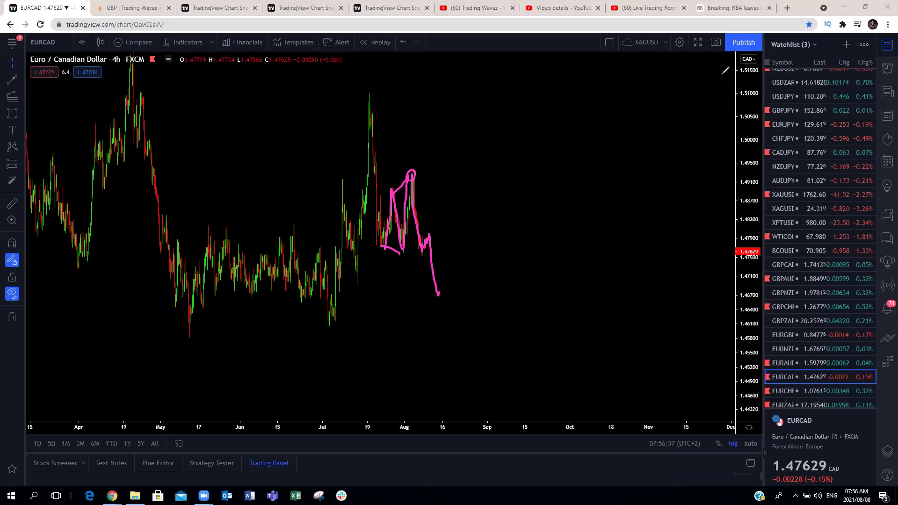
{"action": "key", "text": "Escape"}
- Open the EURCHF chart, trace the rebound from the August low, and project a zigzag rally followed by a fall below that low
{"action": "left_click", "coordinate": [784, 393]}
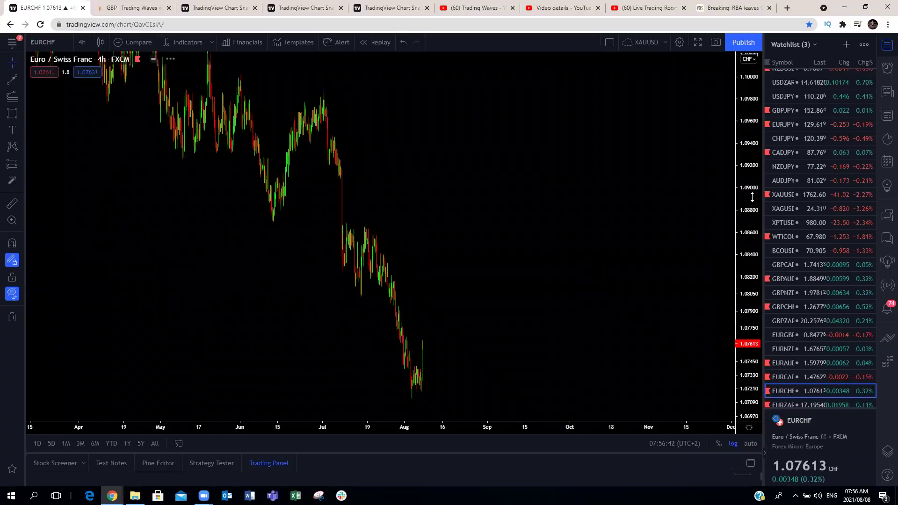
{"action": "left_click_drag", "start_coordinate": [579, 308], "coordinate": [638, 88]}
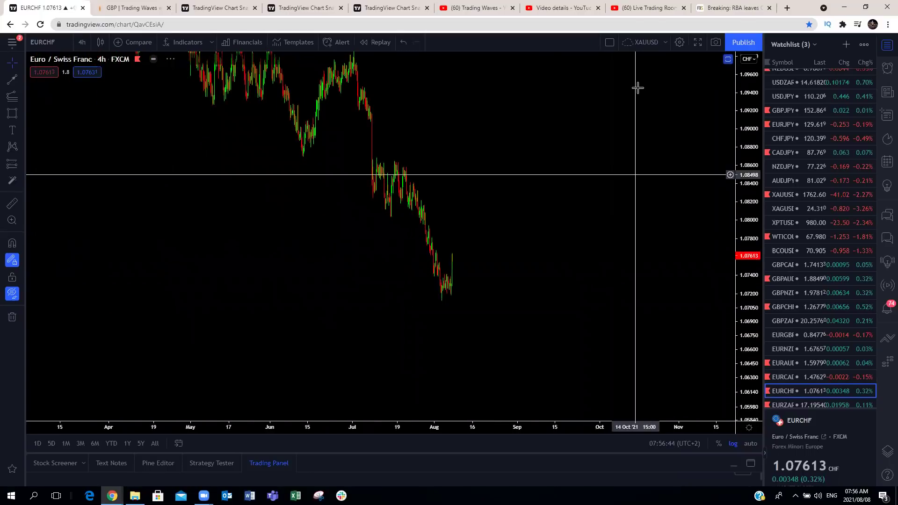
{"action": "mouse_move", "coordinate": [440, 300]}
{"action": "left_mouse_down"}
{"action": "mouse_move", "coordinate": [443, 272]}
{"action": "mouse_move", "coordinate": [449, 295]}
{"action": "left_mouse_up"}
{"action": "left_click_drag", "start_coordinate": [452, 254], "coordinate": [453, 249]}
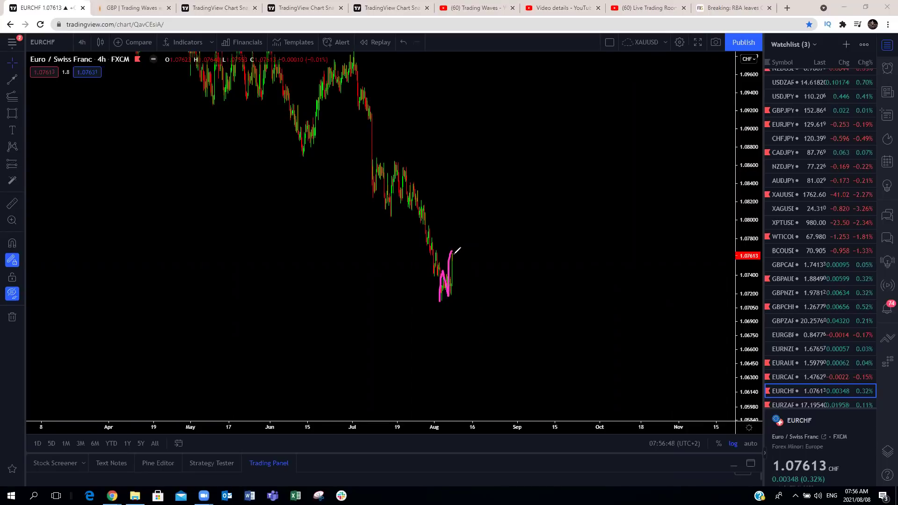
{"action": "key", "text": "ctrl+z"}
{"action": "mouse_move", "coordinate": [444, 306]}
{"action": "left_mouse_down"}
{"action": "mouse_move", "coordinate": [453, 252]}
{"action": "mouse_move", "coordinate": [477, 274]}
{"action": "mouse_move", "coordinate": [481, 230]}
{"action": "mouse_move", "coordinate": [488, 251]}
{"action": "left_mouse_up"}
{"action": "left_click_drag", "start_coordinate": [498, 197], "coordinate": [518, 319]}
{"action": "left_click_drag", "start_coordinate": [453, 251], "coordinate": [488, 212]}
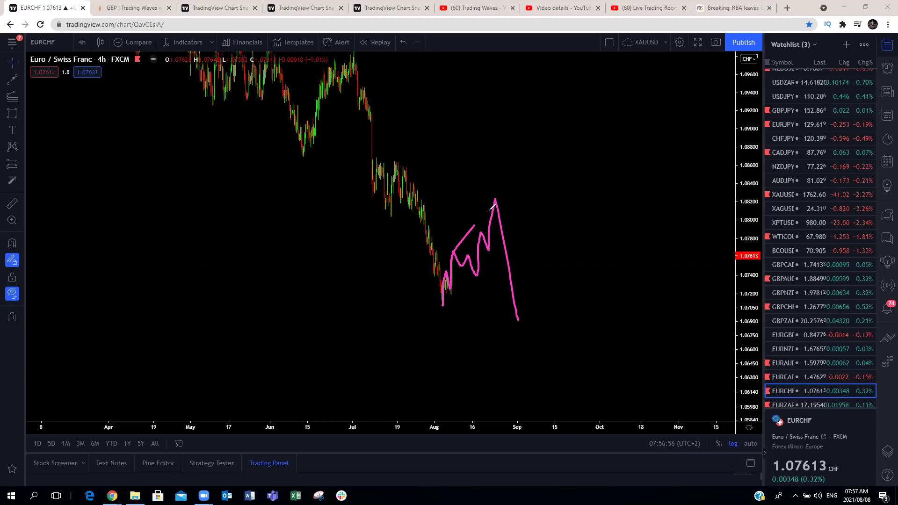
- Sketch EURCHF's rally from the August low again and label its swing points
{"action": "left_click_drag", "start_coordinate": [450, 311], "coordinate": [474, 242]}
{"action": "left_click_drag", "start_coordinate": [440, 239], "coordinate": [450, 224]}
{"action": "left_click_drag", "start_coordinate": [486, 280], "coordinate": [487, 286]}
{"action": "left_click_drag", "start_coordinate": [486, 174], "coordinate": [495, 198]}
{"action": "left_click_drag", "start_coordinate": [495, 175], "coordinate": [496, 201]}
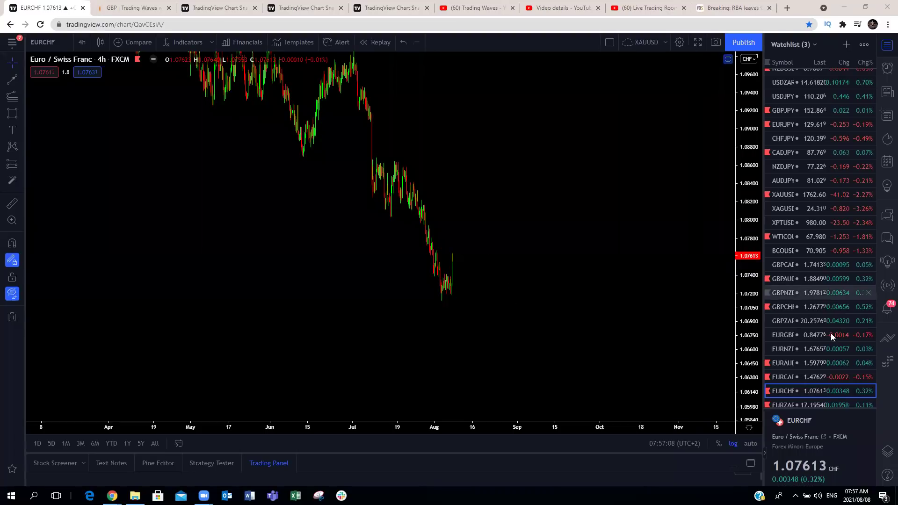
- Open the AUDNZD chart, show its history back to 2020, and project a small bounce and a fall below the November 2020 low
{"action": "left_click", "coordinate": [706, 332]}
{"action": "scroll", "coordinate": [788, 346], "scroll_direction": "down", "scroll_amount": 2}
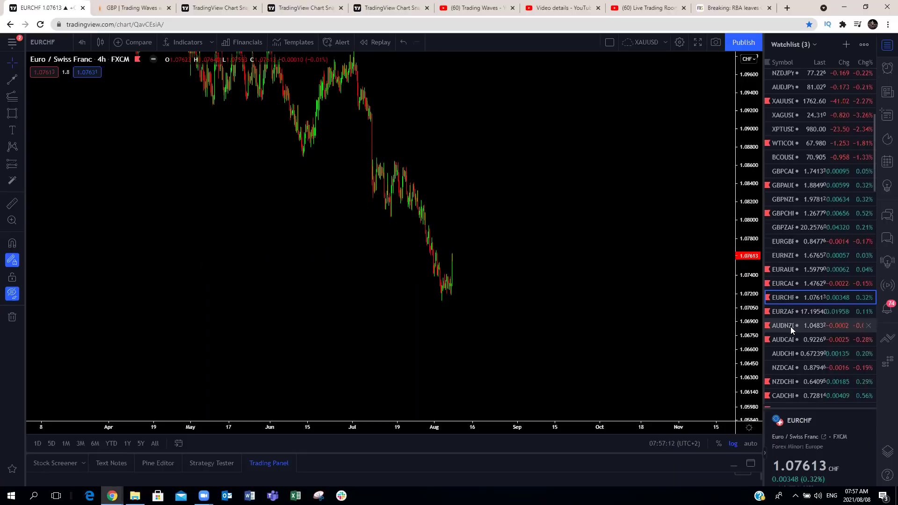
{"action": "left_click", "coordinate": [791, 326]}
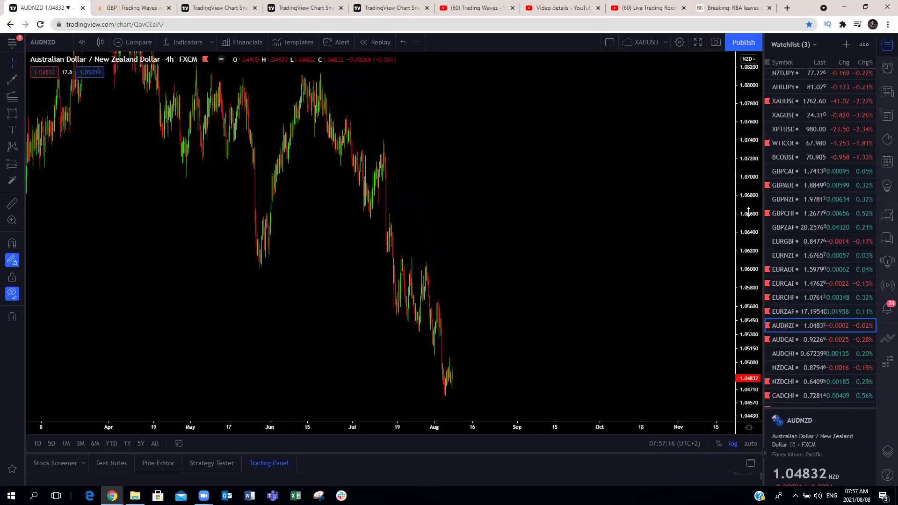
{"action": "scroll", "coordinate": [401, 181], "scroll_direction": "down", "scroll_amount": 5}
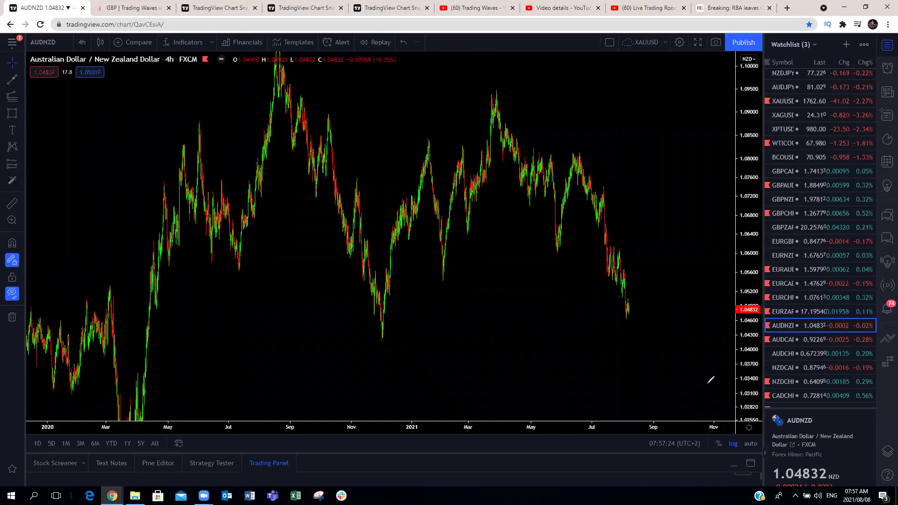
{"action": "mouse_move", "coordinate": [629, 305]}
{"action": "left_mouse_down"}
{"action": "mouse_move", "coordinate": [635, 298]}
{"action": "mouse_move", "coordinate": [650, 371]}
{"action": "left_mouse_up"}
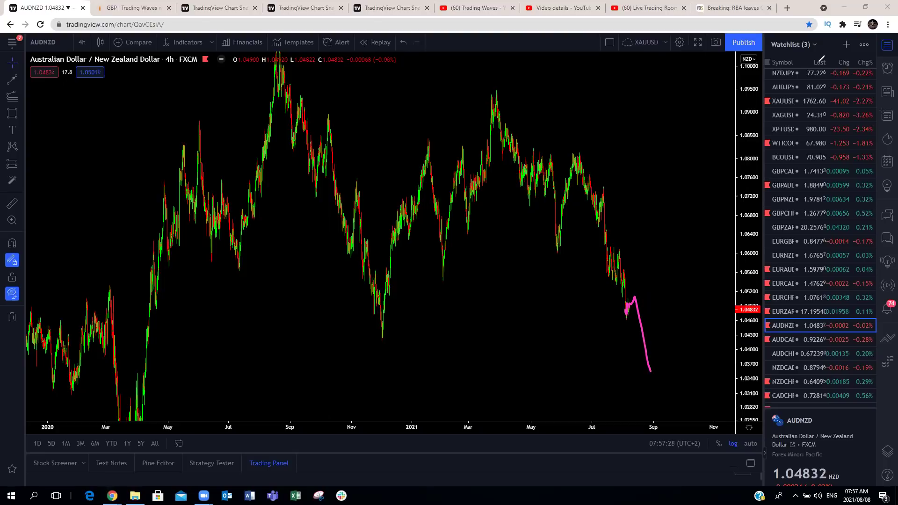
- Open the AUDCAD chart, circle the August low, trace the rally from it, and project a pullback and rise to about 0.936
{"action": "left_click", "coordinate": [782, 342]}
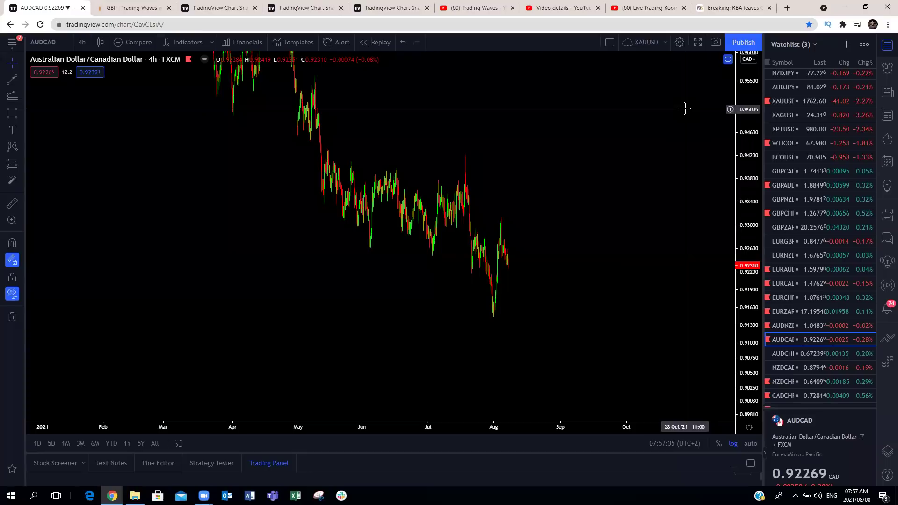
{"action": "mouse_move", "coordinate": [497, 308]}
{"action": "left_mouse_down"}
{"action": "mouse_move", "coordinate": [487, 323]}
{"action": "mouse_move", "coordinate": [496, 318]}
{"action": "mouse_move", "coordinate": [501, 215]}
{"action": "left_mouse_up"}
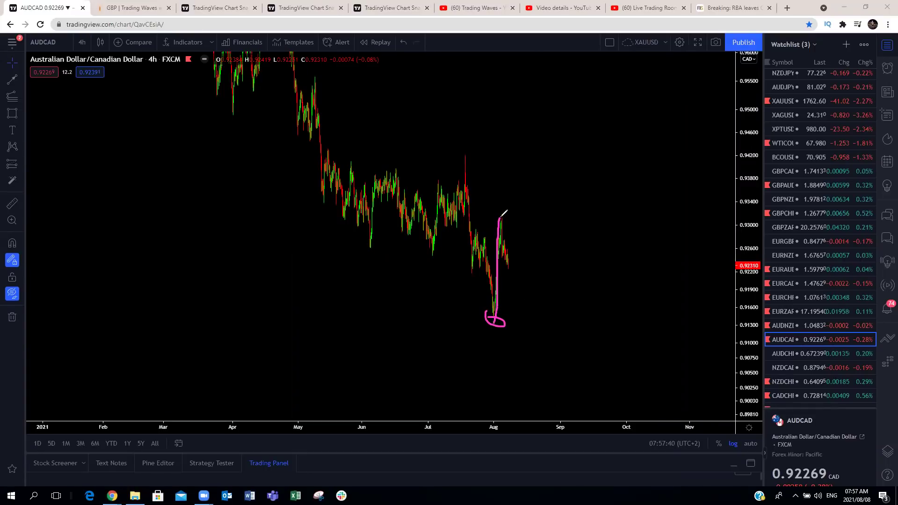
{"action": "mouse_move", "coordinate": [504, 216]}
{"action": "left_mouse_down"}
{"action": "mouse_move", "coordinate": [529, 285]}
{"action": "mouse_move", "coordinate": [513, 264]}
{"action": "mouse_move", "coordinate": [528, 279]}
{"action": "mouse_move", "coordinate": [534, 188]}
{"action": "left_mouse_up"}
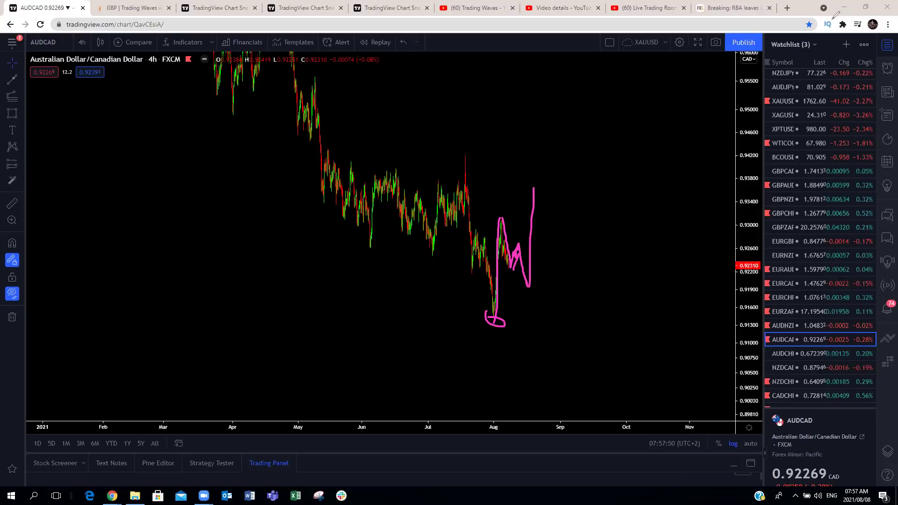
- Open the AUDCHF chart, frame the rise from the August low in magenta, and project a higher peak, a pullback and another rally
{"action": "left_click", "coordinate": [783, 354]}
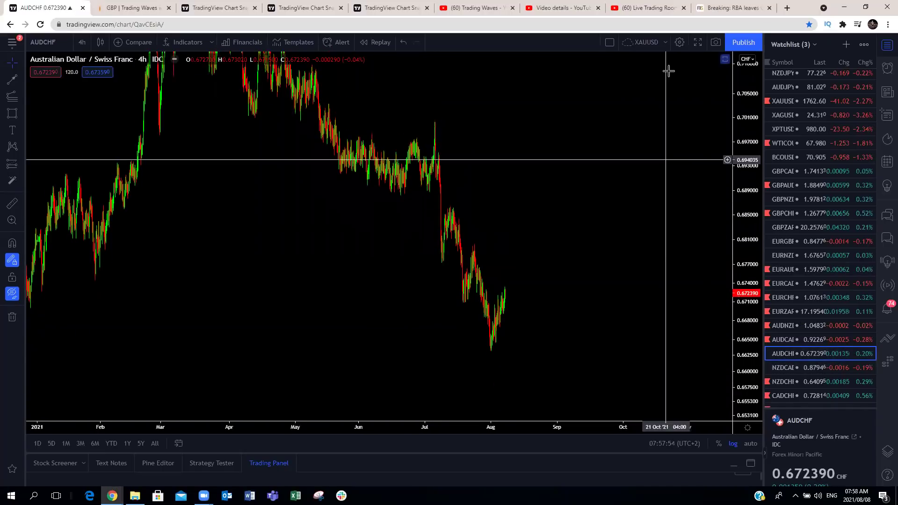
{"action": "mouse_move", "coordinate": [489, 348]}
{"action": "left_mouse_down"}
{"action": "mouse_move", "coordinate": [506, 284]}
{"action": "mouse_move", "coordinate": [500, 312]}
{"action": "mouse_move", "coordinate": [517, 289]}
{"action": "mouse_move", "coordinate": [519, 254]}
{"action": "mouse_move", "coordinate": [541, 292]}
{"action": "mouse_move", "coordinate": [544, 259]}
{"action": "left_mouse_up"}
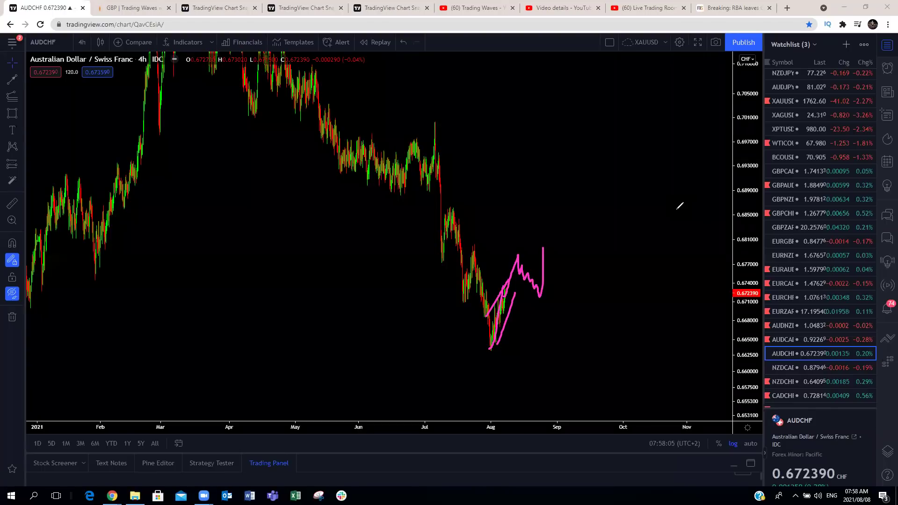
- Open the NZDCAD chart, trace its swings from the June low in magenta, and project a rise above the July high
{"action": "left_click", "coordinate": [781, 367]}
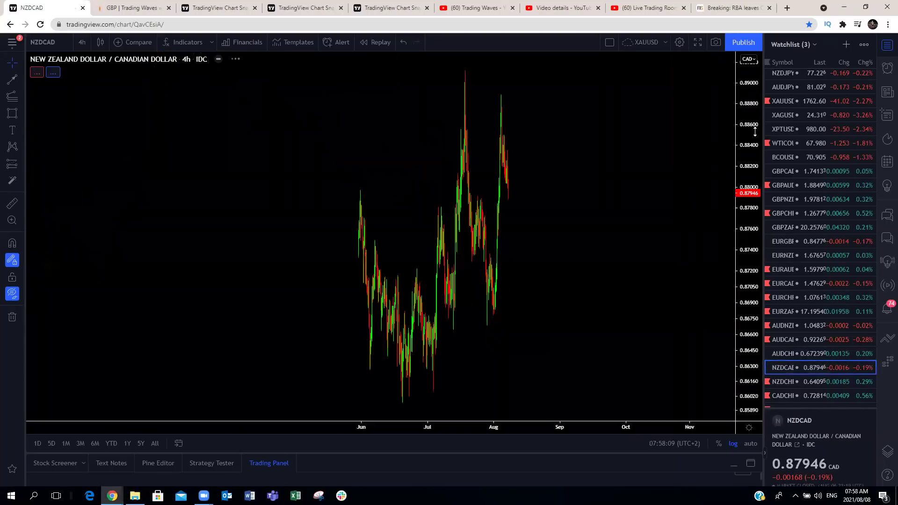
{"action": "left_click_drag", "start_coordinate": [754, 133], "coordinate": [663, 133]}
{"action": "mouse_move", "coordinate": [404, 301]}
{"action": "left_mouse_down"}
{"action": "mouse_move", "coordinate": [433, 256]}
{"action": "mouse_move", "coordinate": [458, 174]}
{"action": "mouse_move", "coordinate": [488, 261]}
{"action": "mouse_move", "coordinate": [500, 182]}
{"action": "mouse_move", "coordinate": [511, 210]}
{"action": "mouse_move", "coordinate": [521, 150]}
{"action": "left_mouse_up"}
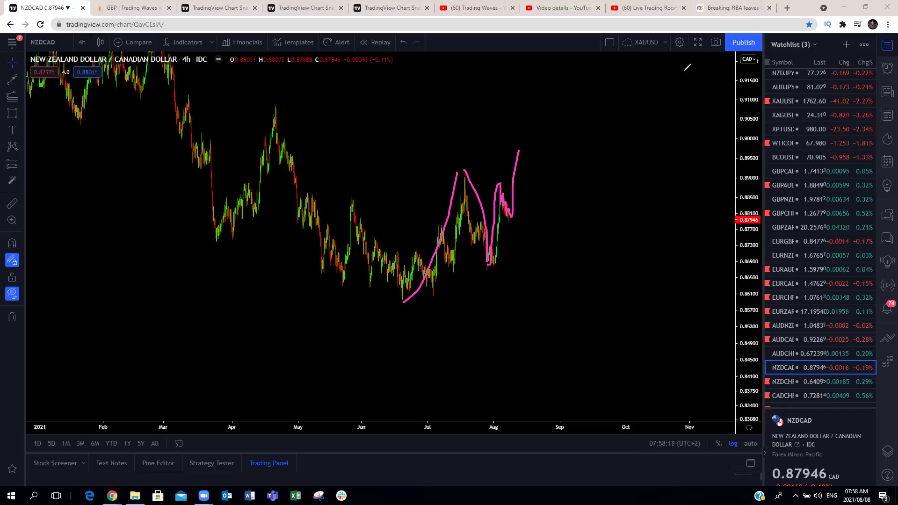
- Retrace NZDCAD's swings from the June low, label them W, X and Y, and project a fall from the circled Y peak
{"action": "mouse_move", "coordinate": [435, 226]}
{"action": "left_mouse_down"}
{"action": "mouse_move", "coordinate": [451, 271]}
{"action": "mouse_move", "coordinate": [471, 191]}
{"action": "mouse_move", "coordinate": [494, 261]}
{"action": "mouse_move", "coordinate": [508, 180]}
{"action": "mouse_move", "coordinate": [515, 228]}
{"action": "mouse_move", "coordinate": [531, 149]}
{"action": "left_mouse_up"}
{"action": "mouse_move", "coordinate": [449, 149]}
{"action": "left_mouse_down"}
{"action": "mouse_move", "coordinate": [459, 161]}
{"action": "mouse_move", "coordinate": [472, 143]}
{"action": "left_mouse_up"}
{"action": "mouse_move", "coordinate": [492, 276]}
{"action": "left_mouse_down"}
{"action": "mouse_move", "coordinate": [488, 294]}
{"action": "mouse_move", "coordinate": [499, 276]}
{"action": "left_mouse_up"}
{"action": "mouse_move", "coordinate": [525, 109]}
{"action": "left_mouse_down"}
{"action": "mouse_move", "coordinate": [535, 123]}
{"action": "mouse_move", "coordinate": [520, 128]}
{"action": "mouse_move", "coordinate": [538, 204]}
{"action": "left_mouse_up"}
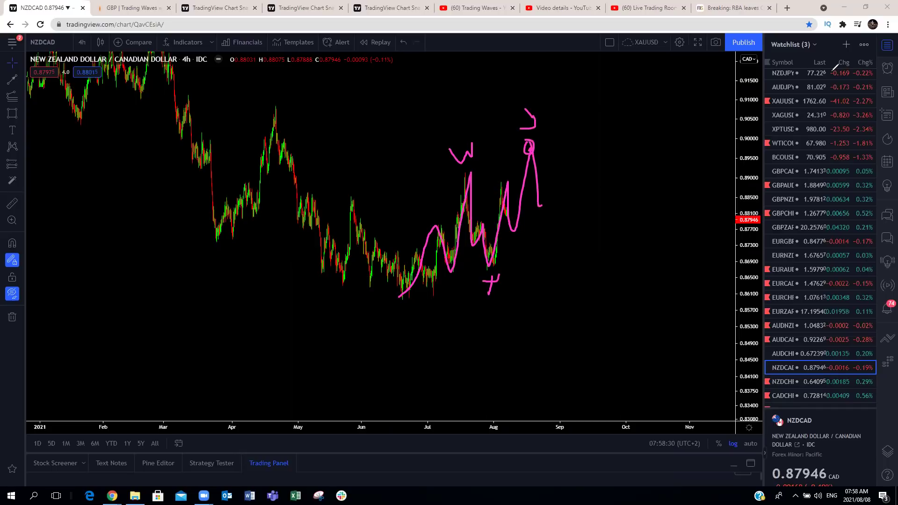
{"action": "key", "text": "Escape"}
- Open the NZDCHF chart and frame the decline from the February high between upper and lower magenta channel lines
{"action": "key", "text": "Down"}
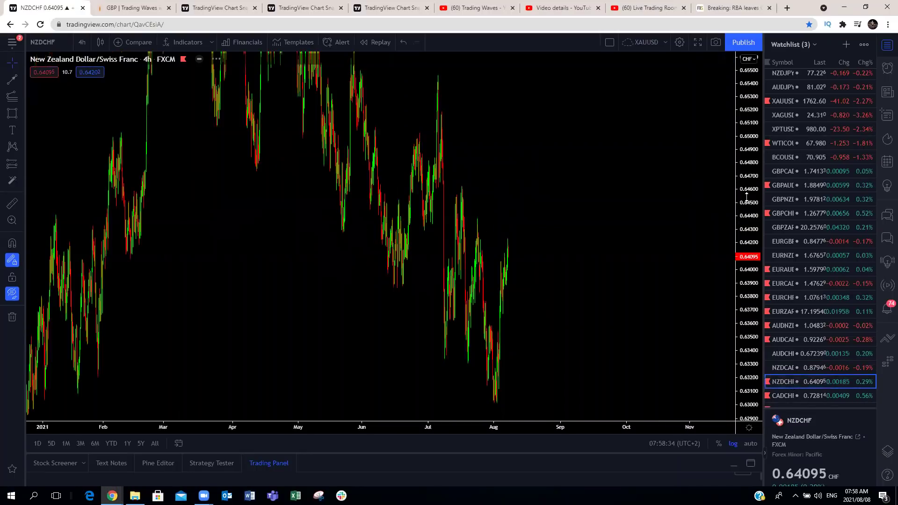
{"action": "left_click_drag", "start_coordinate": [741, 89], "coordinate": [748, 193]}
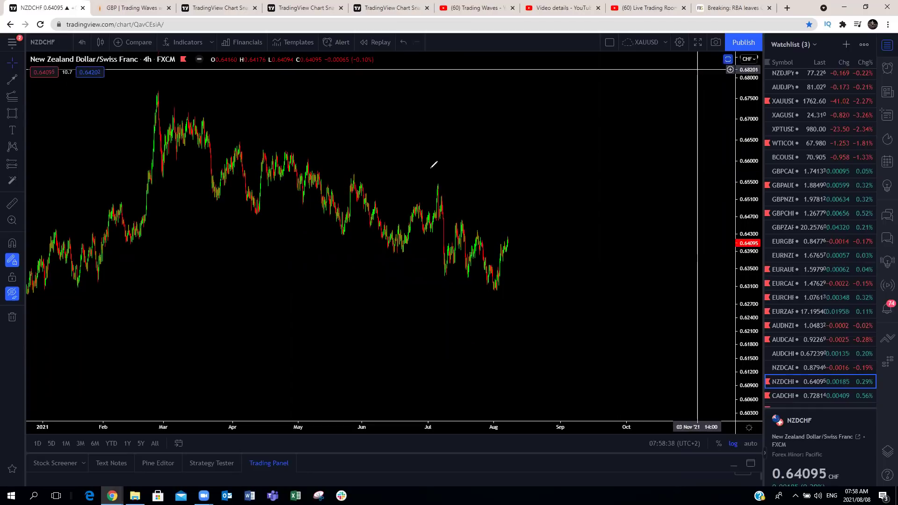
{"action": "left_click_drag", "start_coordinate": [156, 90], "coordinate": [369, 182]}
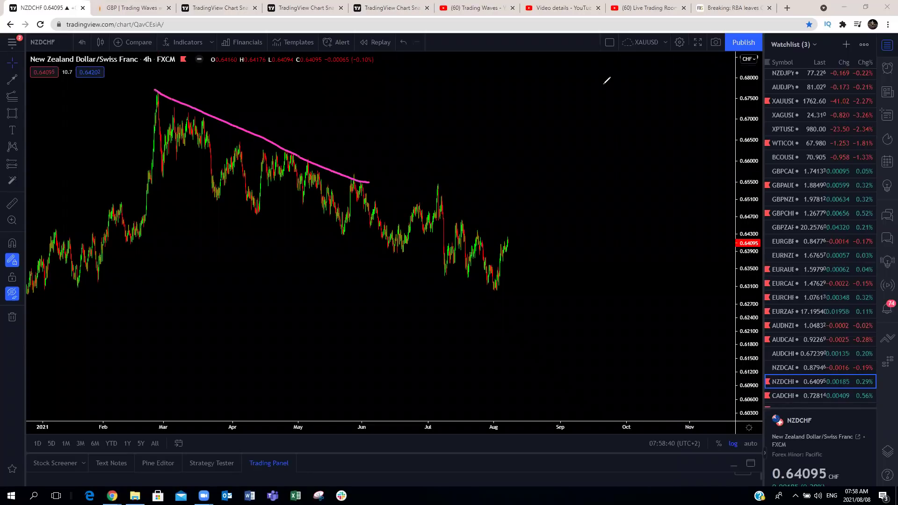
{"action": "mouse_move", "coordinate": [264, 127]}
{"action": "left_mouse_down"}
{"action": "mouse_move", "coordinate": [386, 152]}
{"action": "mouse_move", "coordinate": [558, 233]}
{"action": "left_mouse_up"}
{"action": "left_click_drag", "start_coordinate": [161, 182], "coordinate": [511, 312]}
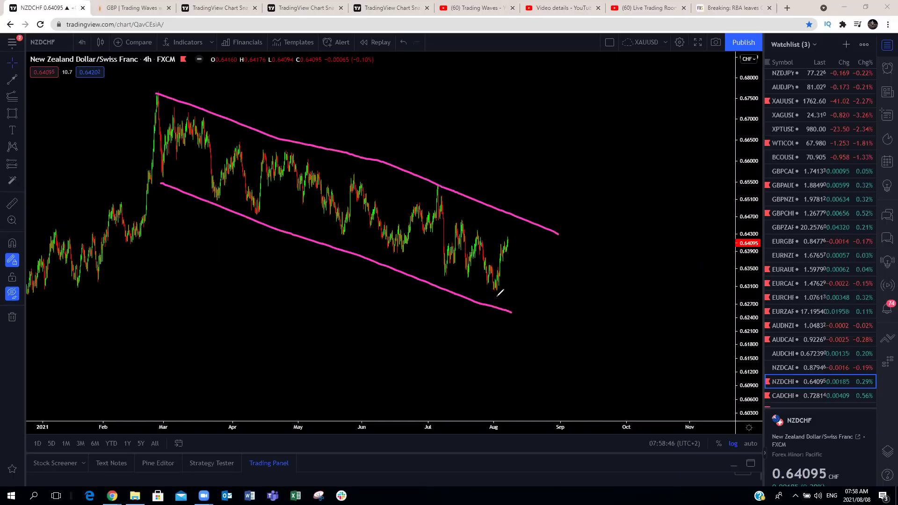
- Trace NZDCHF's July drop, box the following range, and project a dip to the lower channel line and a breakout above the upper one
{"action": "mouse_move", "coordinate": [498, 276]}
{"action": "left_mouse_down"}
{"action": "mouse_move", "coordinate": [511, 232]}
{"action": "mouse_move", "coordinate": [526, 316]}
{"action": "mouse_move", "coordinate": [544, 210]}
{"action": "left_mouse_up"}
{"action": "mouse_move", "coordinate": [437, 177]}
{"action": "left_mouse_down"}
{"action": "mouse_move", "coordinate": [440, 210]}
{"action": "mouse_move", "coordinate": [463, 231]}
{"action": "mouse_move", "coordinate": [502, 222]}
{"action": "left_mouse_up"}
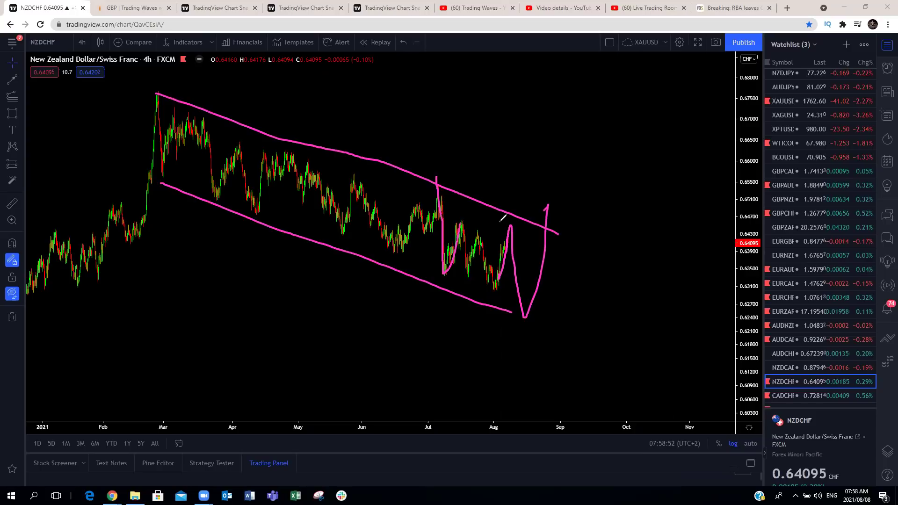
{"action": "left_click_drag", "start_coordinate": [457, 274], "coordinate": [498, 278]}
{"action": "left_click_drag", "start_coordinate": [549, 200], "coordinate": [563, 159]}
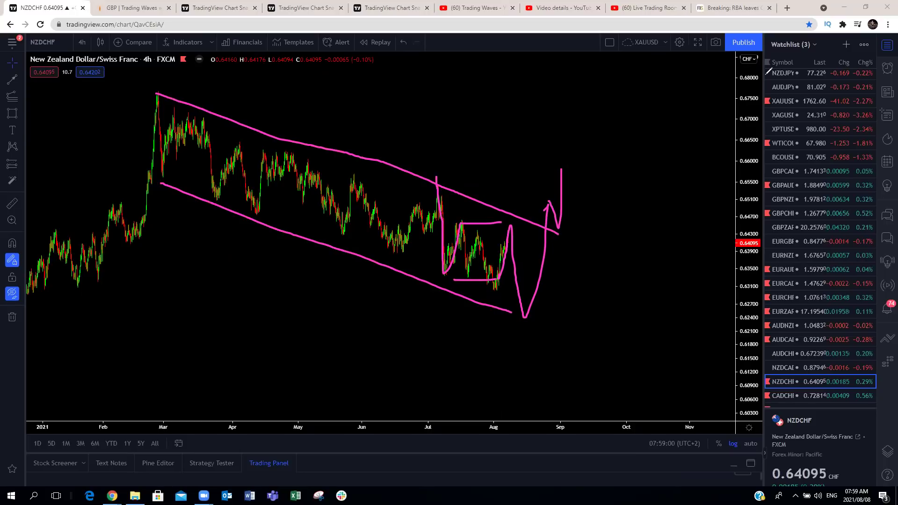
{"action": "key", "text": "Escape"}
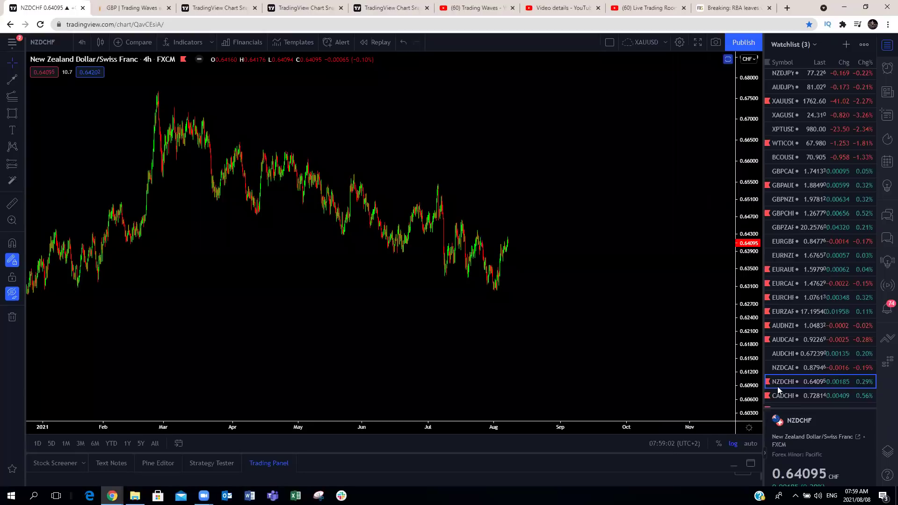
- Open the CADCHF chart, trace its swings from the July low in magenta, project a further rise, and clear the drawing
{"action": "left_click", "coordinate": [786, 396]}
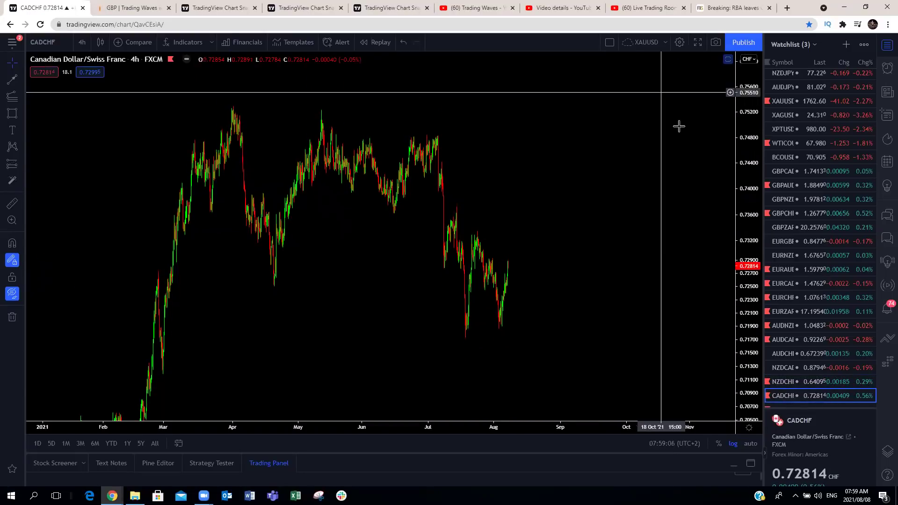
{"action": "mouse_move", "coordinate": [475, 230]}
{"action": "left_mouse_down"}
{"action": "mouse_move", "coordinate": [492, 263]}
{"action": "mouse_move", "coordinate": [501, 326]}
{"action": "mouse_move", "coordinate": [512, 254]}
{"action": "left_mouse_up"}
{"action": "left_click_drag", "start_coordinate": [462, 333], "coordinate": [474, 231]}
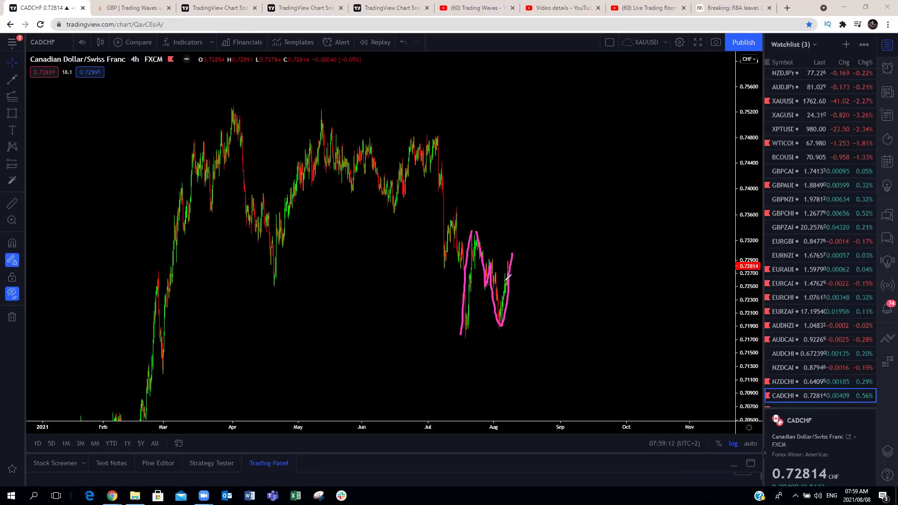
{"action": "left_click_drag", "start_coordinate": [513, 257], "coordinate": [516, 206]}
{"action": "key", "text": "Escape"}
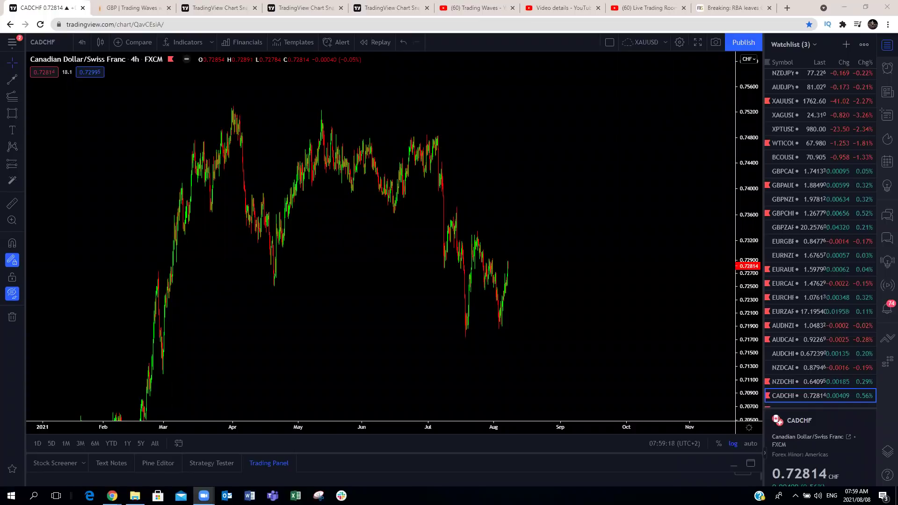
- Switch to the Trading Waves members' area and review the Trade Setups and Blue-Box Trade Setups pages
{"action": "key", "text": "ctrl+Tab"}
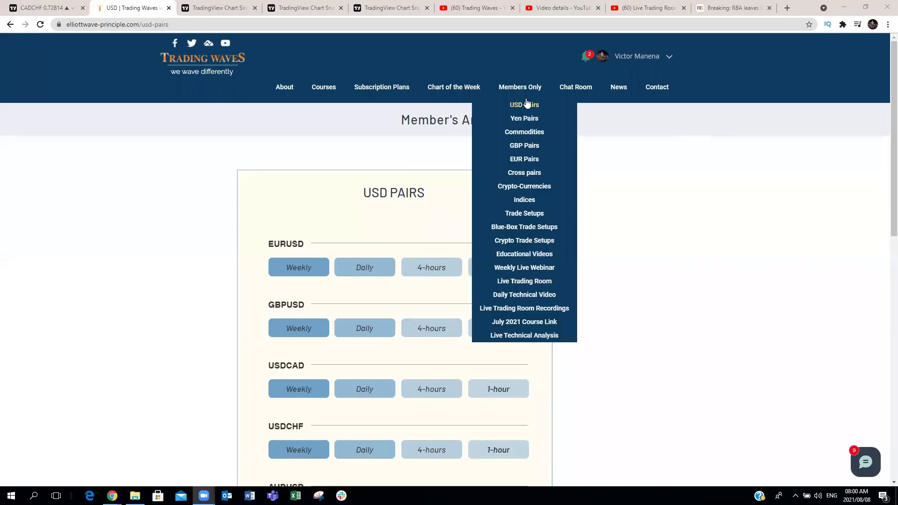
{"action": "mouse_move", "coordinate": [561, 81]}
{"action": "mouse_move", "coordinate": [525, 94]}
{"action": "left_click", "coordinate": [523, 215]}
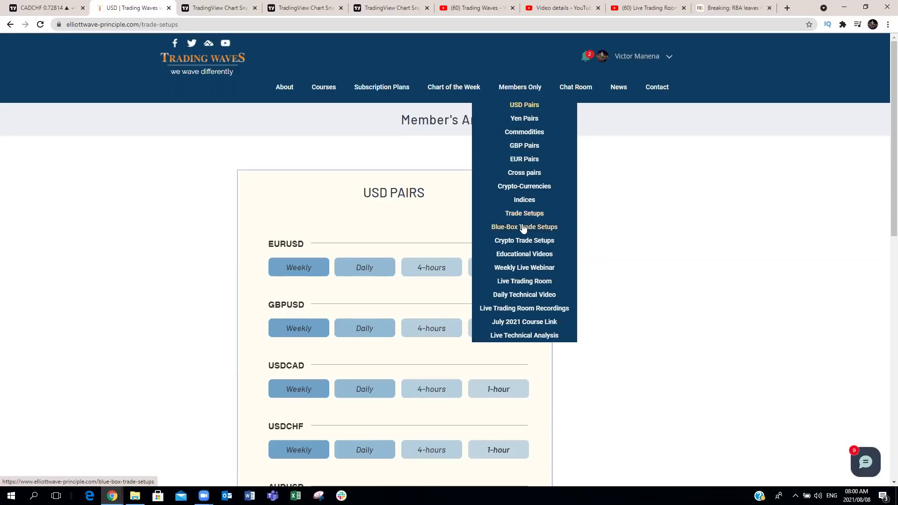
{"action": "left_click", "coordinate": [523, 229]}
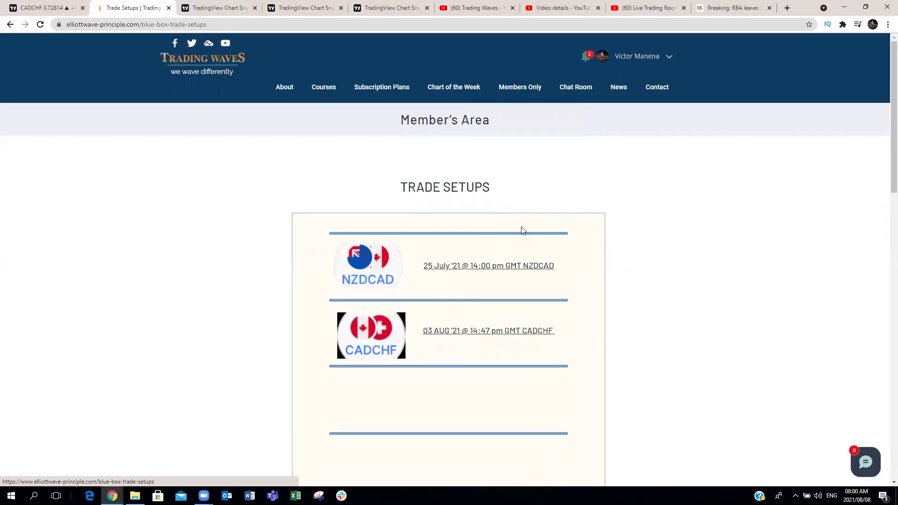
{"action": "scroll", "coordinate": [666, 208], "scroll_direction": "down", "scroll_amount": 2}
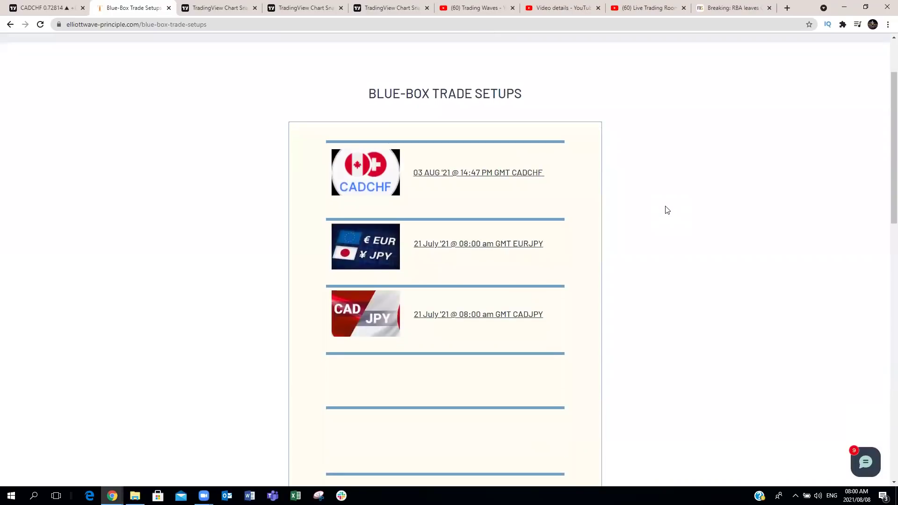
{"action": "scroll", "coordinate": [667, 210], "scroll_direction": "up", "scroll_amount": 1}
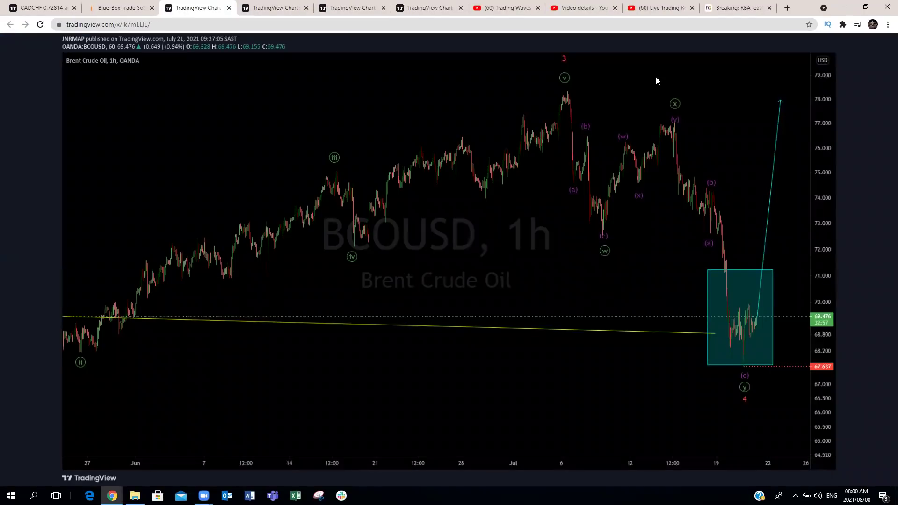
- On the published 1-hour BCOUSD chart, trace the bounce from the blue-box low, a pullback and another rise, and clear the drawing
{"action": "left_click_drag", "start_coordinate": [743, 354], "coordinate": [767, 202]}
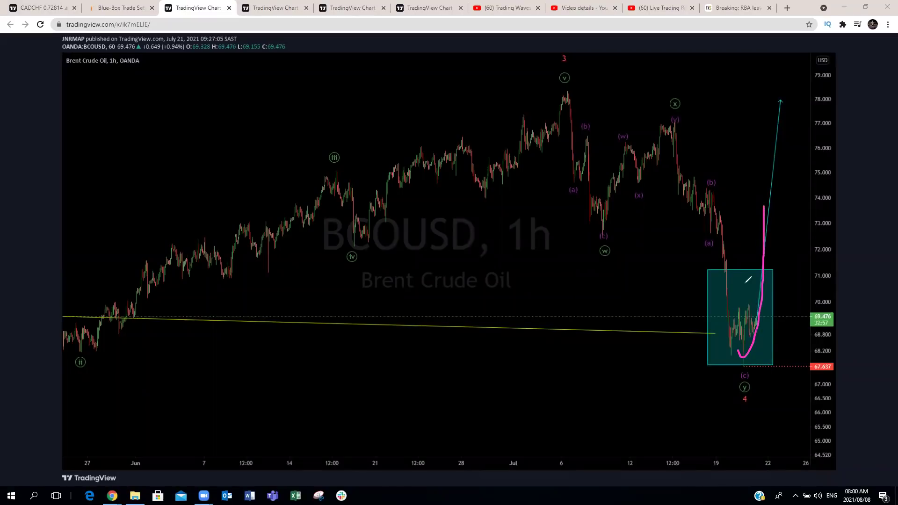
{"action": "mouse_move", "coordinate": [765, 212]}
{"action": "left_mouse_down"}
{"action": "mouse_move", "coordinate": [778, 219]}
{"action": "mouse_move", "coordinate": [787, 203]}
{"action": "mouse_move", "coordinate": [786, 143]}
{"action": "left_mouse_up"}
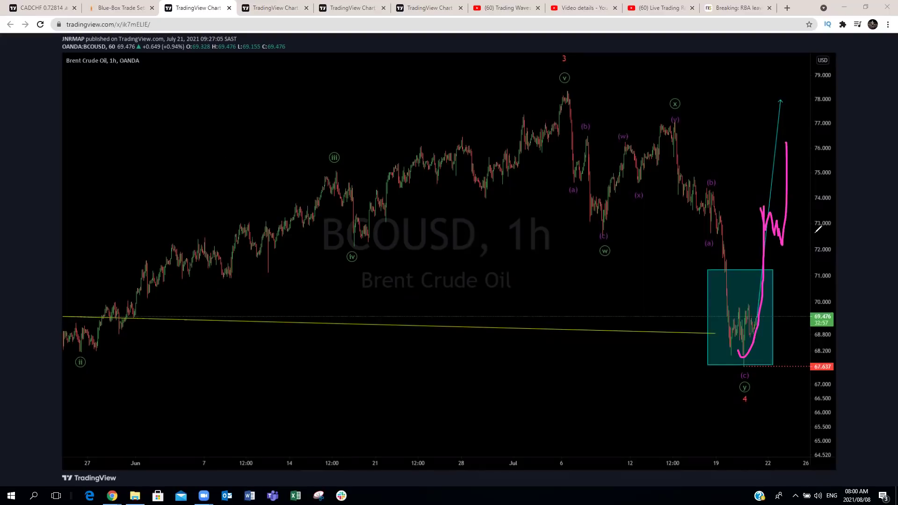
{"action": "left_click_drag", "start_coordinate": [814, 233], "coordinate": [684, 234]}
{"action": "key", "text": "Escape"}
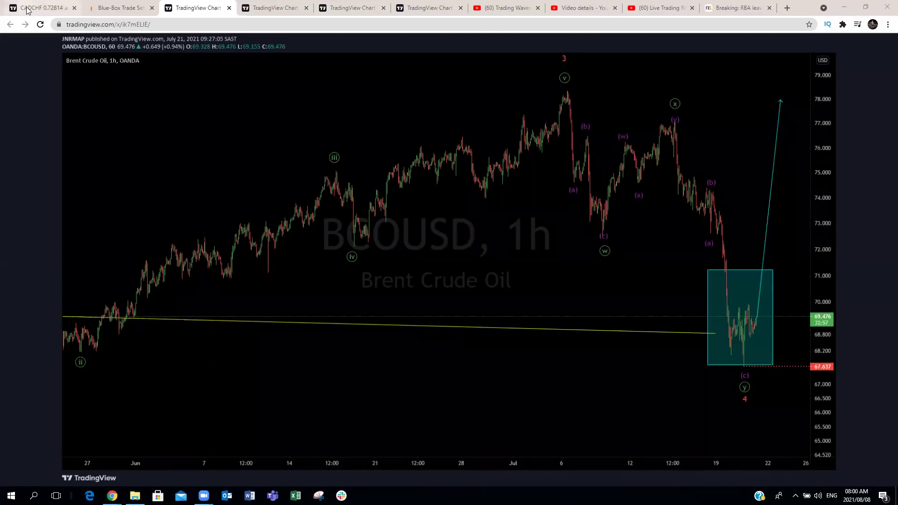
- Return to the live charts, open SPY, and sketch a projected rise from its late-July range
{"action": "left_click", "coordinate": [27, 10]}
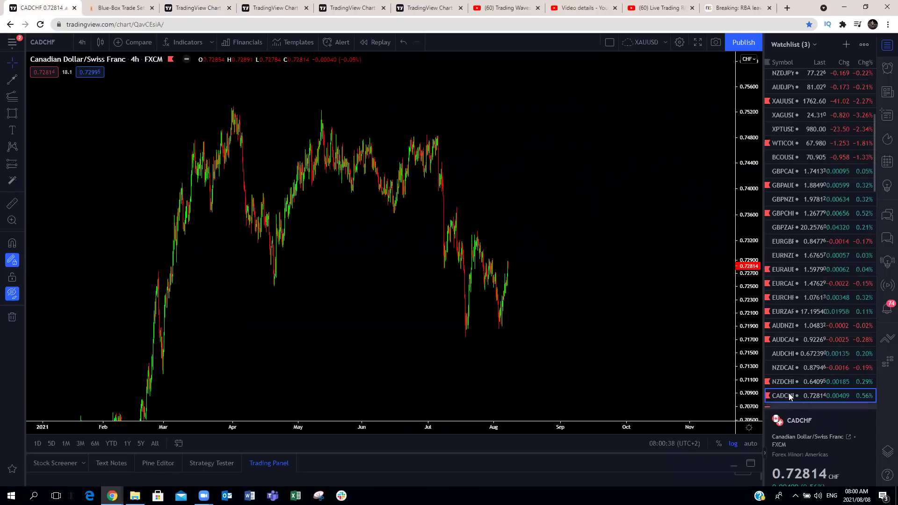
{"action": "scroll", "coordinate": [795, 365], "scroll_direction": "down", "scroll_amount": 3}
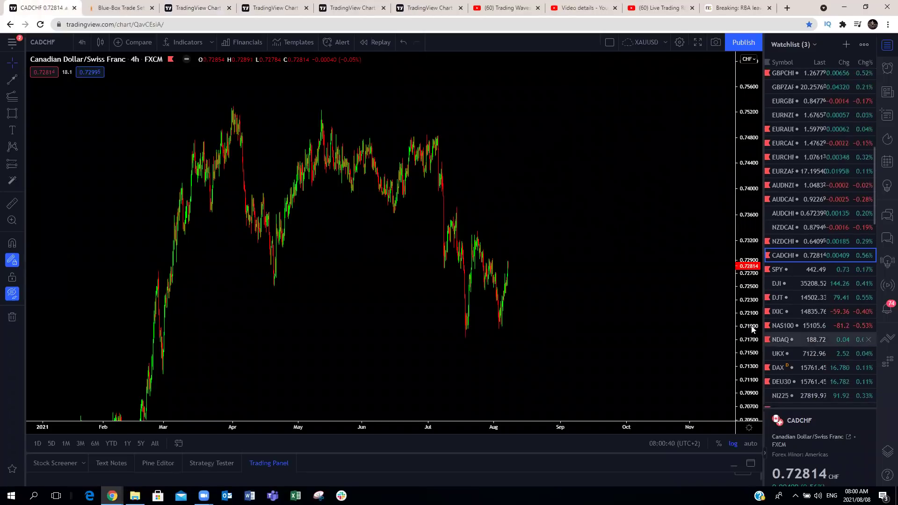
{"action": "left_click", "coordinate": [786, 271]}
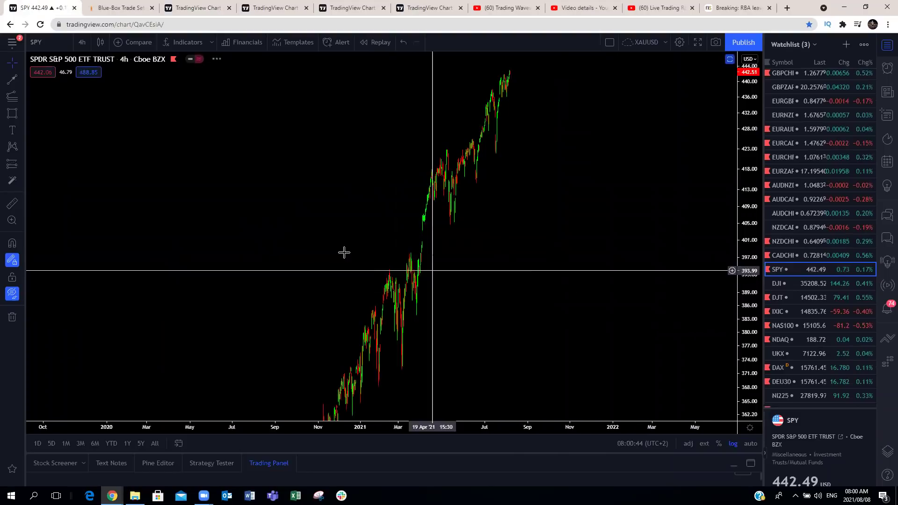
{"action": "scroll", "coordinate": [344, 255], "scroll_direction": "up", "scroll_amount": 5}
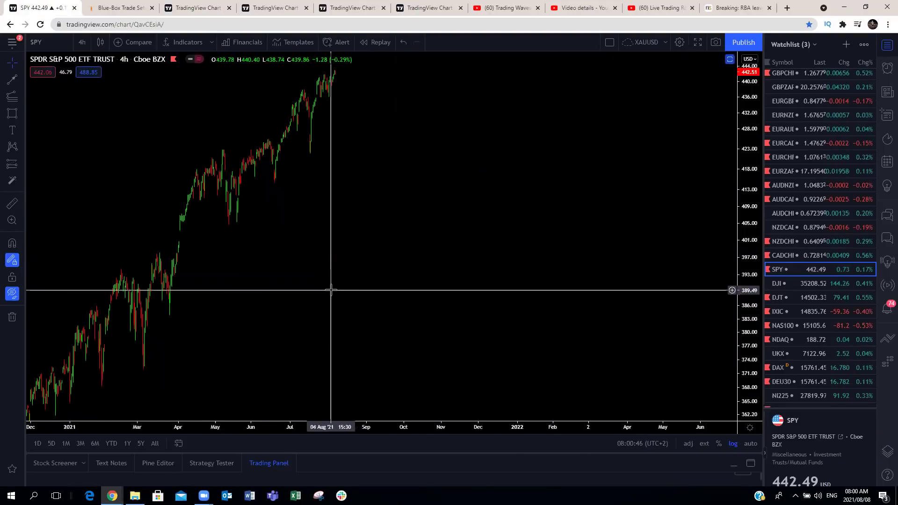
{"action": "scroll", "coordinate": [328, 287], "scroll_direction": "down", "scroll_amount": 3}
{"action": "scroll", "coordinate": [515, 314], "scroll_direction": "up", "scroll_amount": 5}
{"action": "left_click_drag", "start_coordinate": [491, 309], "coordinate": [684, 324]}
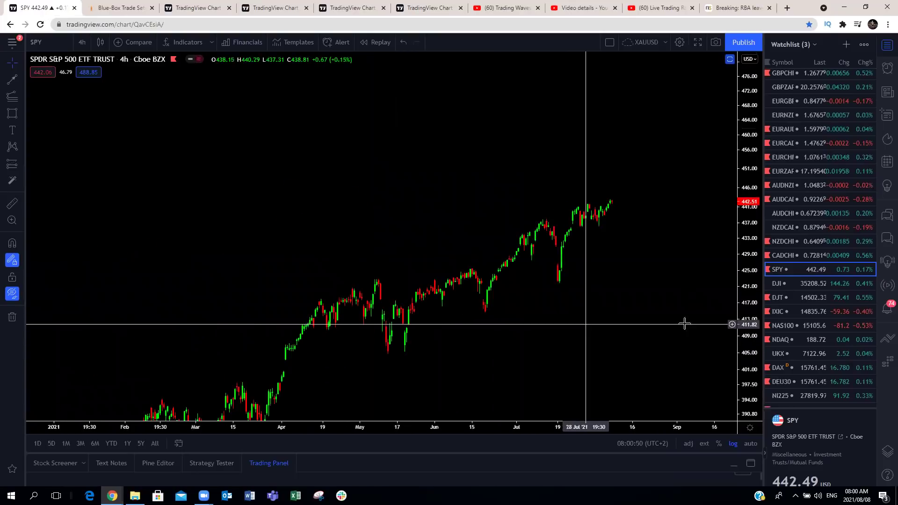
{"action": "left_click_drag", "start_coordinate": [627, 341], "coordinate": [583, 327]}
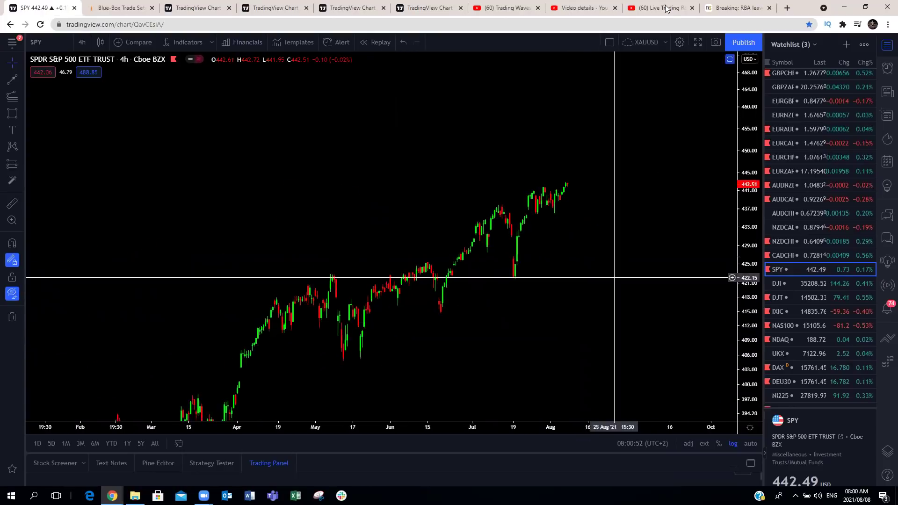
{"action": "mouse_move", "coordinate": [534, 186]}
{"action": "left_mouse_down"}
{"action": "mouse_move", "coordinate": [538, 210]}
{"action": "mouse_move", "coordinate": [546, 191]}
{"action": "mouse_move", "coordinate": [555, 212]}
{"action": "mouse_move", "coordinate": [538, 207]}
{"action": "mouse_move", "coordinate": [543, 185]}
{"action": "mouse_move", "coordinate": [563, 196]}
{"action": "mouse_move", "coordinate": [579, 146]}
{"action": "left_mouse_up"}
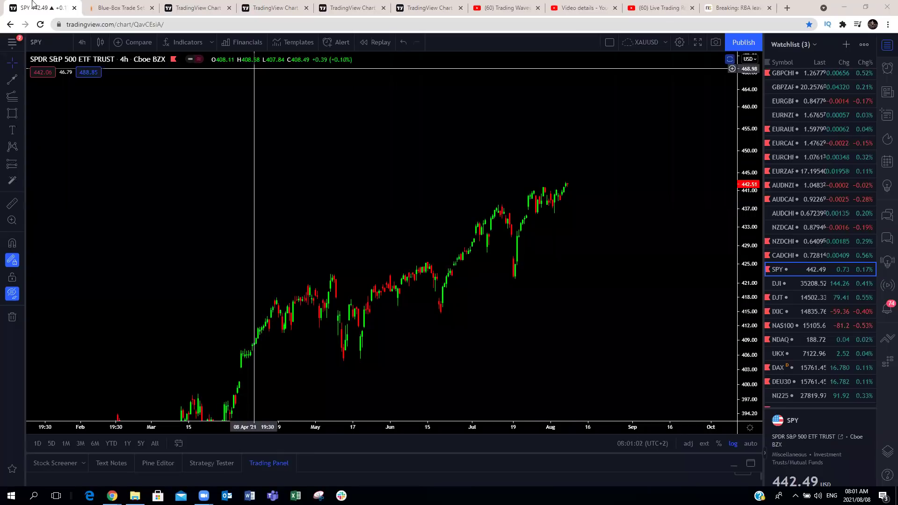
- Open the published 4-hour S&P500 chart from the Indices page and trace the latest consolidation and projected rise in magenta
{"action": "left_click", "coordinate": [120, 8]}
{"action": "scroll", "coordinate": [608, 173], "scroll_direction": "up", "scroll_amount": 1}
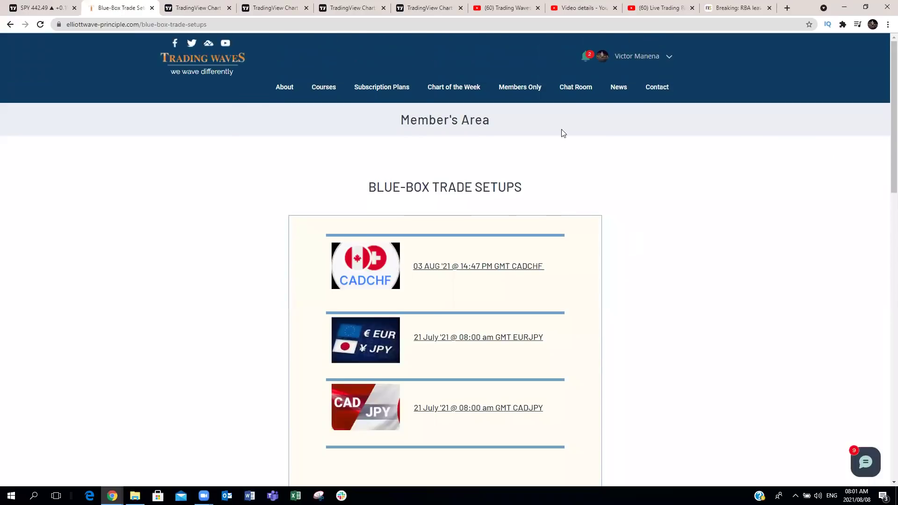
{"action": "mouse_move", "coordinate": [511, 87]}
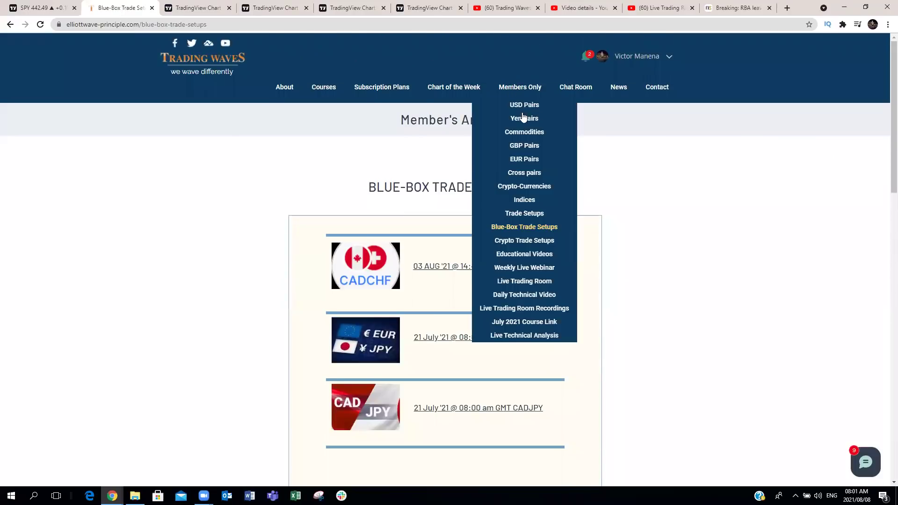
{"action": "left_click", "coordinate": [525, 204]}
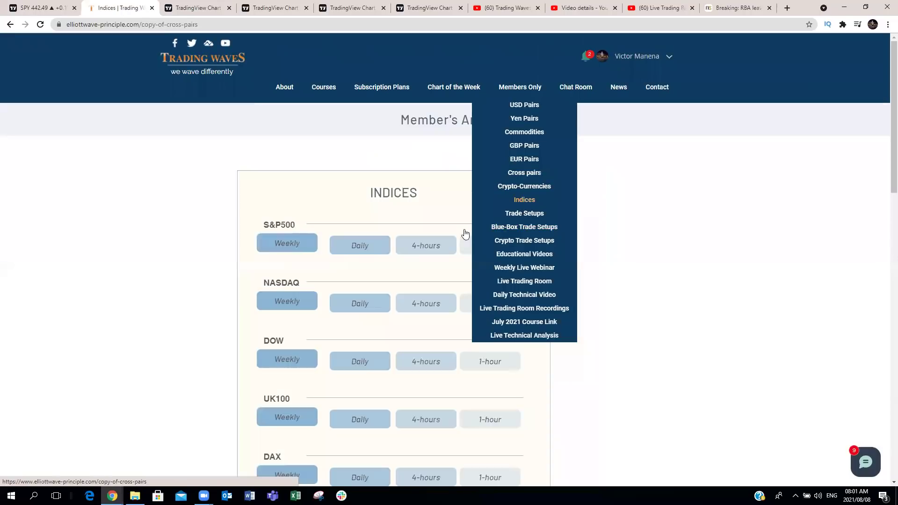
{"action": "left_click", "coordinate": [433, 247]}
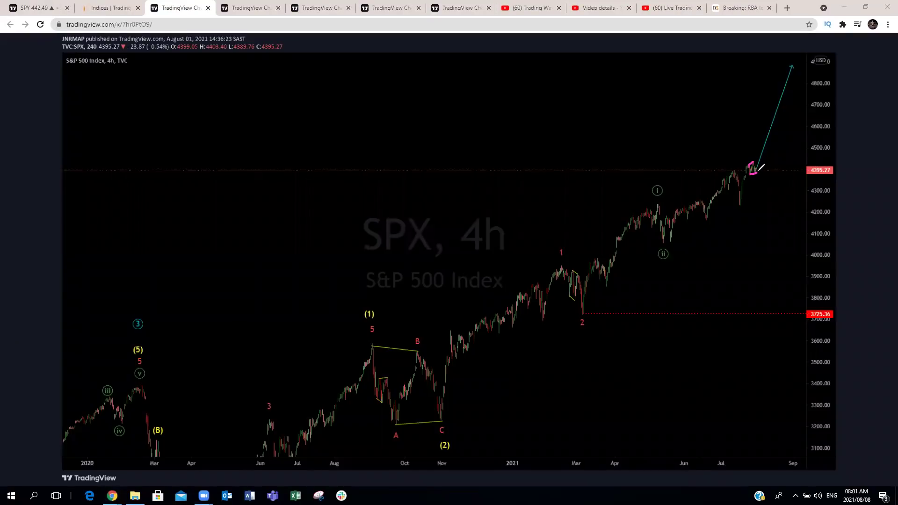
{"action": "left_click_drag", "start_coordinate": [761, 169], "coordinate": [777, 106]}
{"action": "mouse_move", "coordinate": [749, 163]}
{"action": "left_mouse_down"}
{"action": "mouse_move", "coordinate": [751, 172]}
{"action": "mouse_move", "coordinate": [774, 108]}
{"action": "left_mouse_up"}
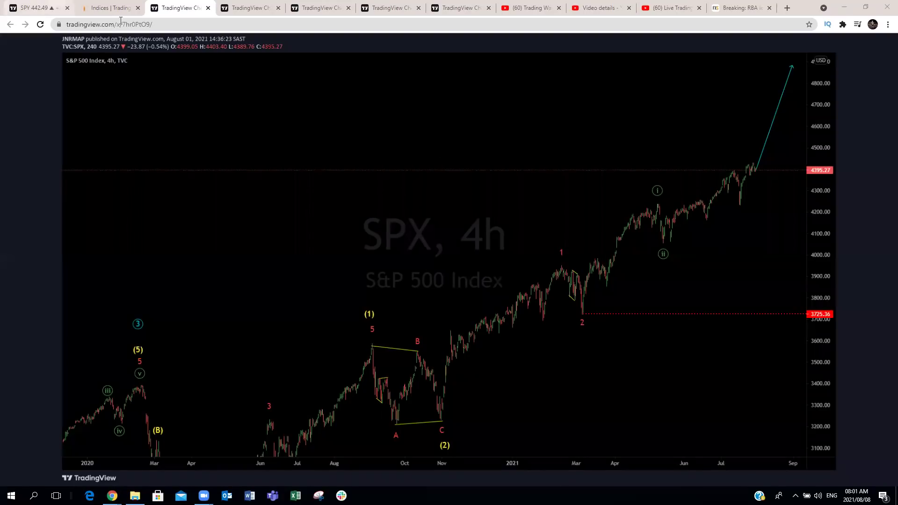
- Open the published 1-hour S&P500 chart, frame the latest range with magenta lines, and project a rise from wave ii
{"action": "left_click", "coordinate": [112, 8]}
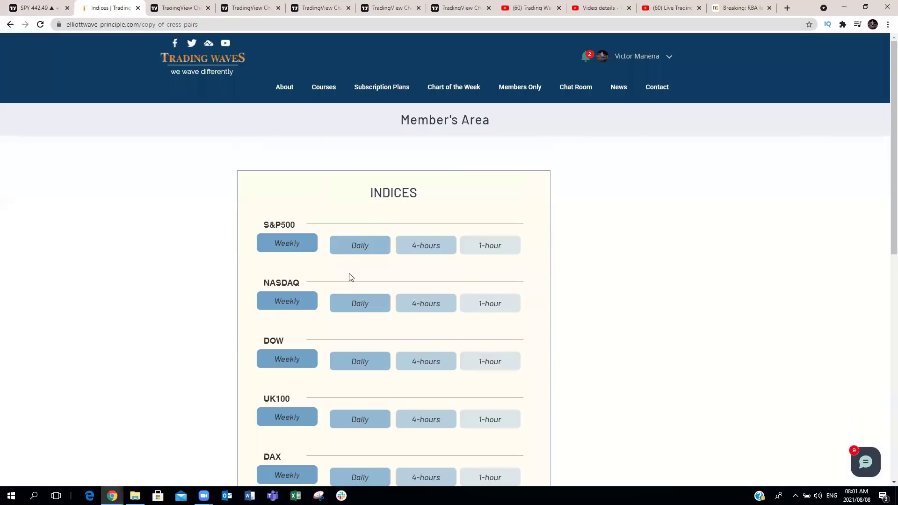
{"action": "left_click", "coordinate": [486, 245]}
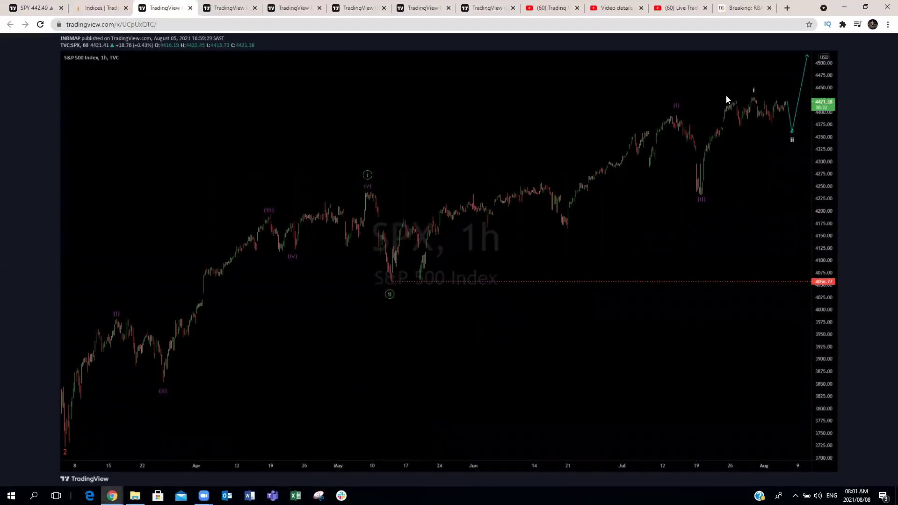
{"action": "left_click_drag", "start_coordinate": [733, 97], "coordinate": [787, 96]}
{"action": "mouse_move", "coordinate": [736, 125]}
{"action": "left_mouse_down"}
{"action": "mouse_move", "coordinate": [790, 131]}
{"action": "mouse_move", "coordinate": [797, 121]}
{"action": "left_mouse_up"}
{"action": "left_click_drag", "start_coordinate": [815, 71], "coordinate": [816, 60]}
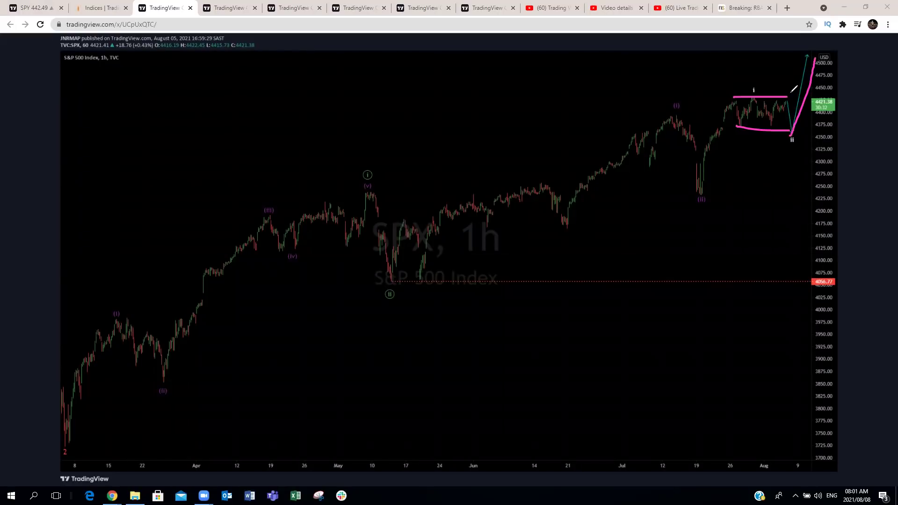
{"action": "mouse_move", "coordinate": [818, 98]}
{"action": "left_mouse_down"}
{"action": "mouse_move", "coordinate": [786, 99]}
{"action": "mouse_move", "coordinate": [790, 129]}
{"action": "mouse_move", "coordinate": [806, 71]}
{"action": "left_mouse_up"}
- Load DJI on the live chart, open the published 1-hour Dow chart, and trace the wave ii pullback and projected rise
{"action": "key", "text": "ctrl+1"}
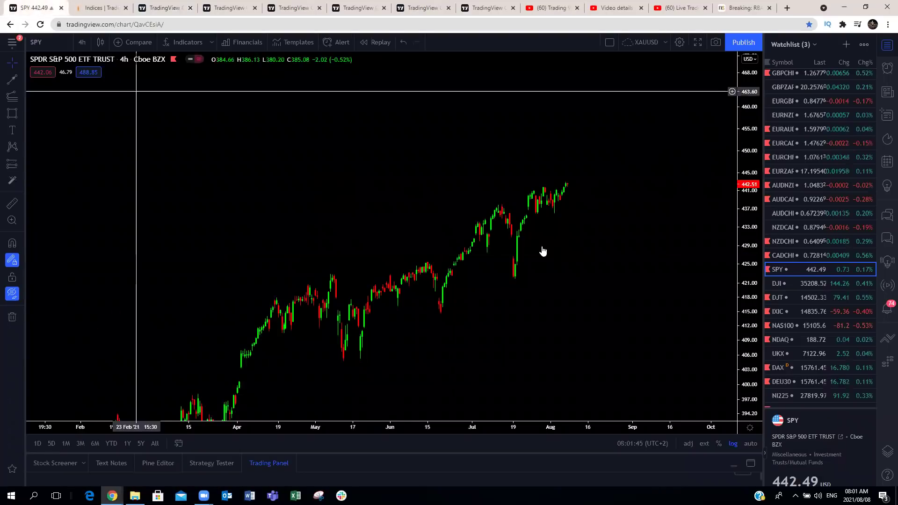
{"action": "left_click", "coordinate": [786, 284]}
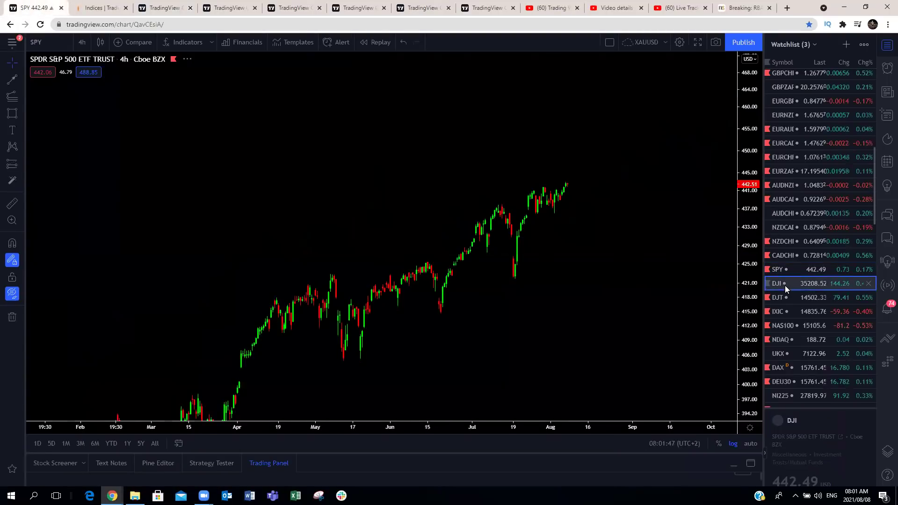
{"action": "left_click", "coordinate": [97, 8]}
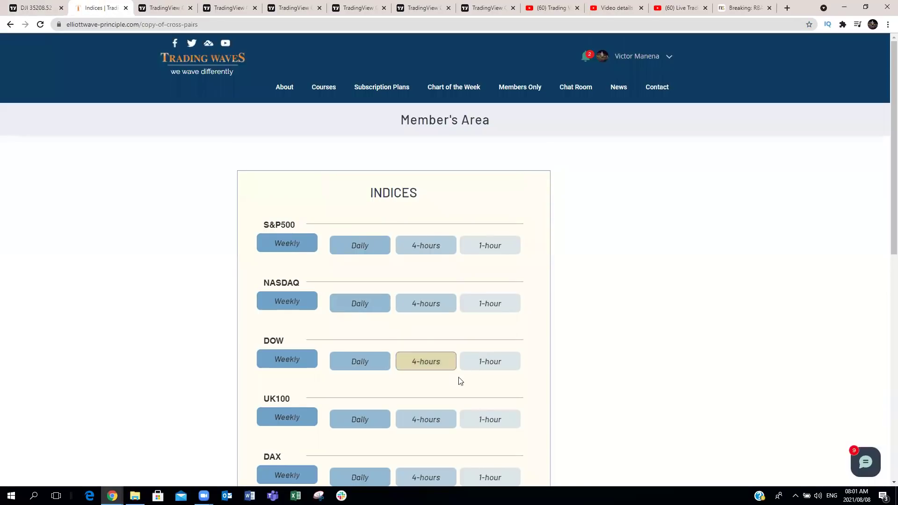
{"action": "left_click", "coordinate": [487, 363]}
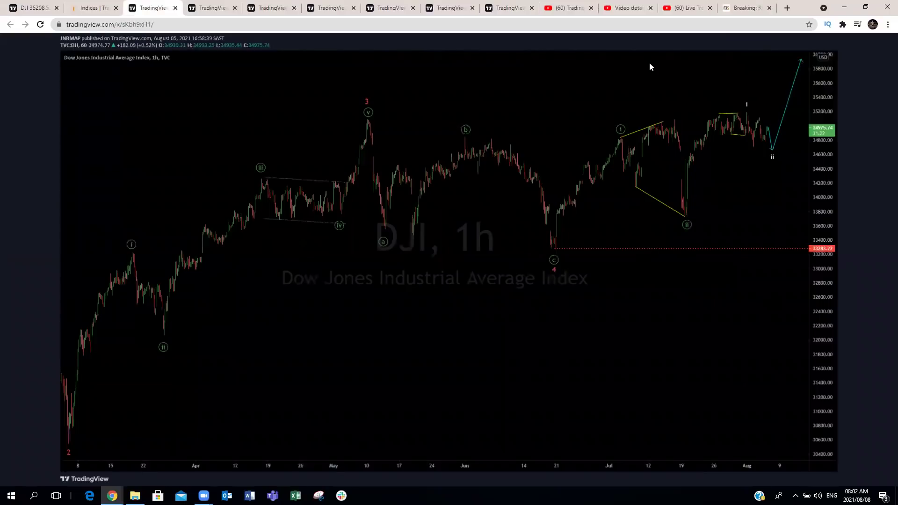
{"action": "mouse_move", "coordinate": [742, 110]}
{"action": "left_mouse_down"}
{"action": "mouse_move", "coordinate": [760, 115]}
{"action": "mouse_move", "coordinate": [766, 152]}
{"action": "mouse_move", "coordinate": [773, 141]}
{"action": "left_mouse_up"}
{"action": "left_click_drag", "start_coordinate": [799, 75], "coordinate": [797, 79]}
{"action": "mouse_move", "coordinate": [748, 106]}
{"action": "left_mouse_down"}
{"action": "mouse_move", "coordinate": [767, 130]}
{"action": "mouse_move", "coordinate": [769, 152]}
{"action": "left_mouse_up"}
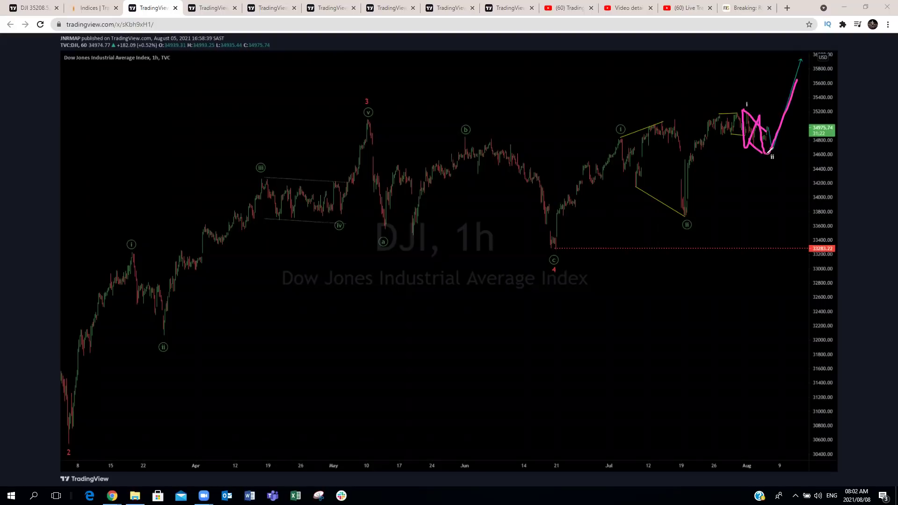
- Return to the live DJI chart, frame the late-July range in magenta, project a breakout above it, and clear the drawings
{"action": "left_click", "coordinate": [32, 8]}
{"action": "left_click_drag", "start_coordinate": [588, 164], "coordinate": [568, 254]}
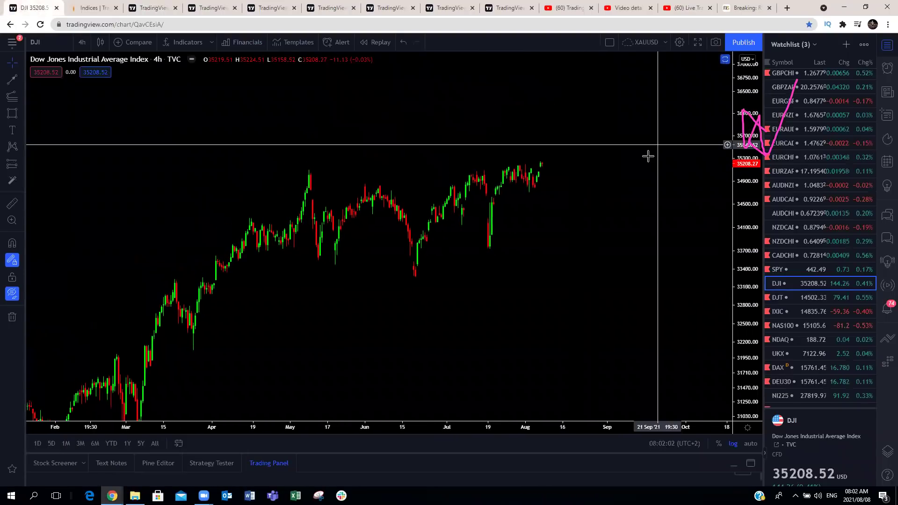
{"action": "mouse_move", "coordinate": [505, 163]}
{"action": "left_mouse_down"}
{"action": "mouse_move", "coordinate": [526, 167]}
{"action": "mouse_move", "coordinate": [542, 192]}
{"action": "mouse_move", "coordinate": [560, 113]}
{"action": "left_mouse_up"}
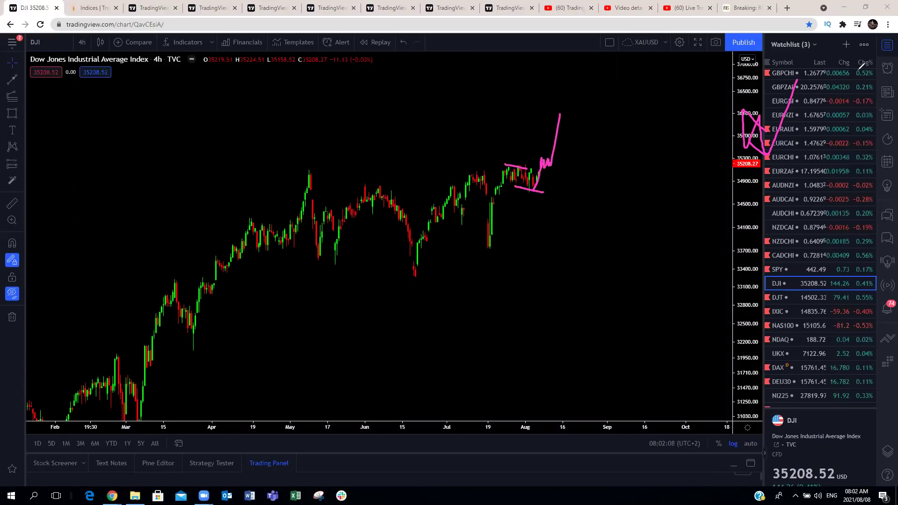
{"action": "key", "text": "Escape"}
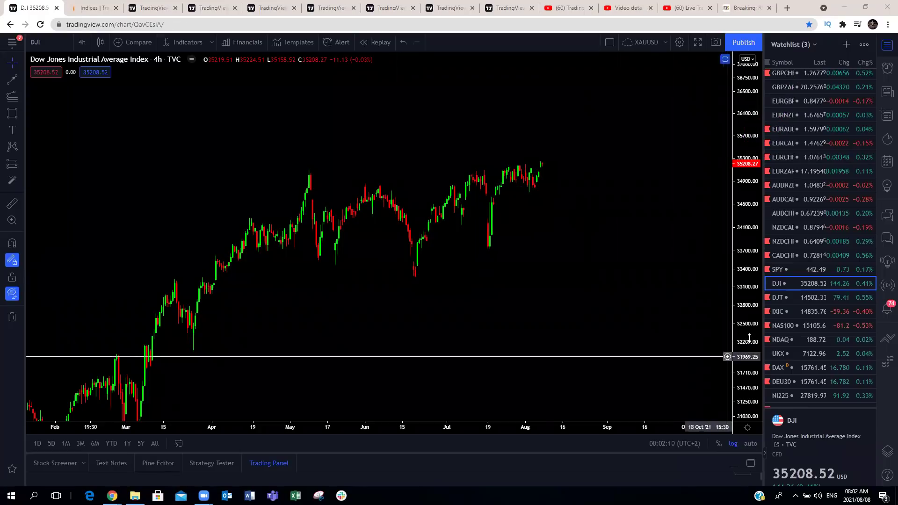
- Load IXIC on the live chart, open the published 1-hour NASDAQ chart, frame its latest range in magenta, and trace the wave ii dip and rise
{"action": "left_click", "coordinate": [790, 310]}
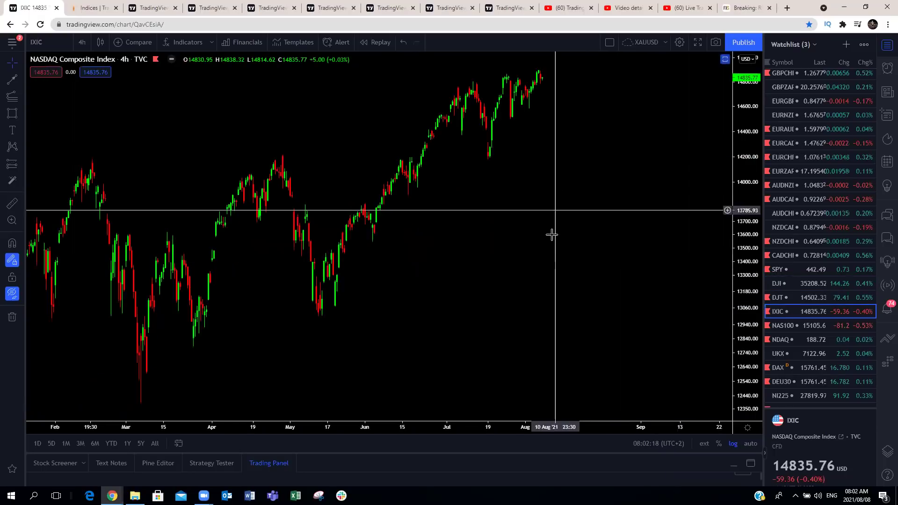
{"action": "scroll", "coordinate": [554, 235], "scroll_direction": "down", "scroll_amount": 2}
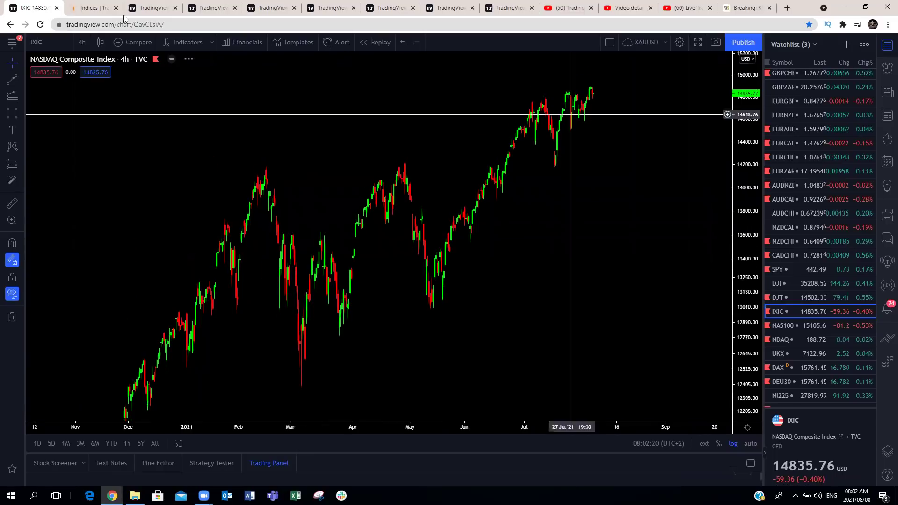
{"action": "left_click", "coordinate": [89, 8]}
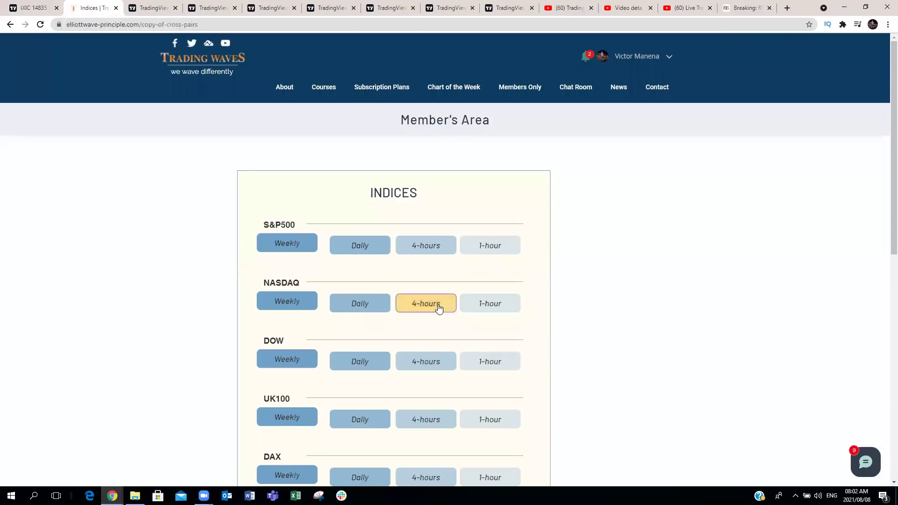
{"action": "left_click", "coordinate": [484, 308]}
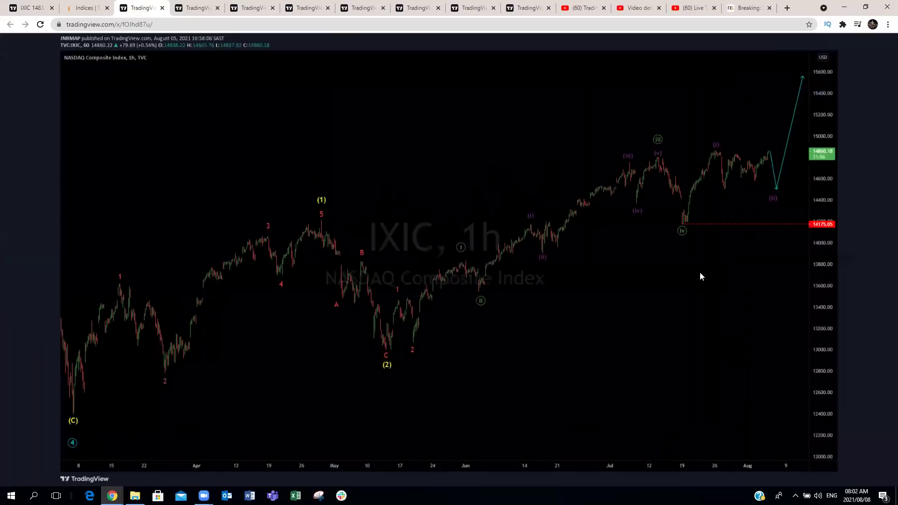
{"action": "left_click_drag", "start_coordinate": [769, 152], "coordinate": [775, 189]}
{"action": "left_click_drag", "start_coordinate": [790, 136], "coordinate": [794, 103]}
{"action": "left_click_drag", "start_coordinate": [715, 155], "coordinate": [769, 155]}
{"action": "left_click_drag", "start_coordinate": [767, 189], "coordinate": [724, 185]}
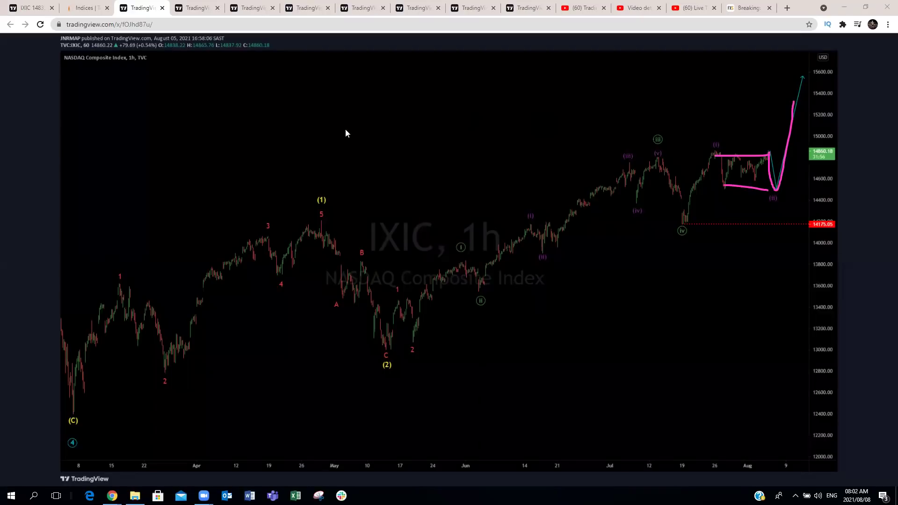
- Return to the live IXIC chart, mark the July high and low in magenta with a drop between them, and clear the drawings
{"action": "left_click", "coordinate": [30, 7]}
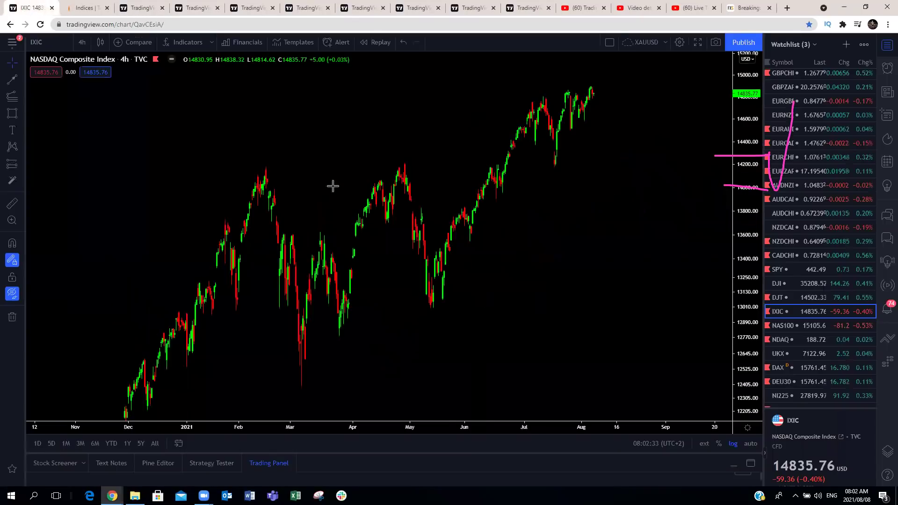
{"action": "scroll", "coordinate": [559, 210], "scroll_direction": "up", "scroll_amount": 5}
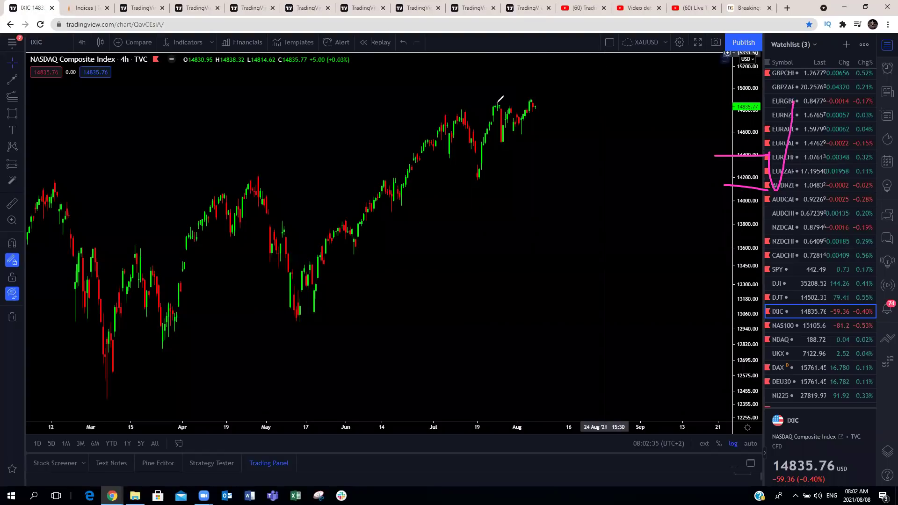
{"action": "mouse_move", "coordinate": [495, 106]}
{"action": "left_mouse_down"}
{"action": "mouse_move", "coordinate": [510, 122]}
{"action": "mouse_move", "coordinate": [519, 183]}
{"action": "mouse_move", "coordinate": [506, 176]}
{"action": "mouse_move", "coordinate": [494, 101]}
{"action": "left_mouse_up"}
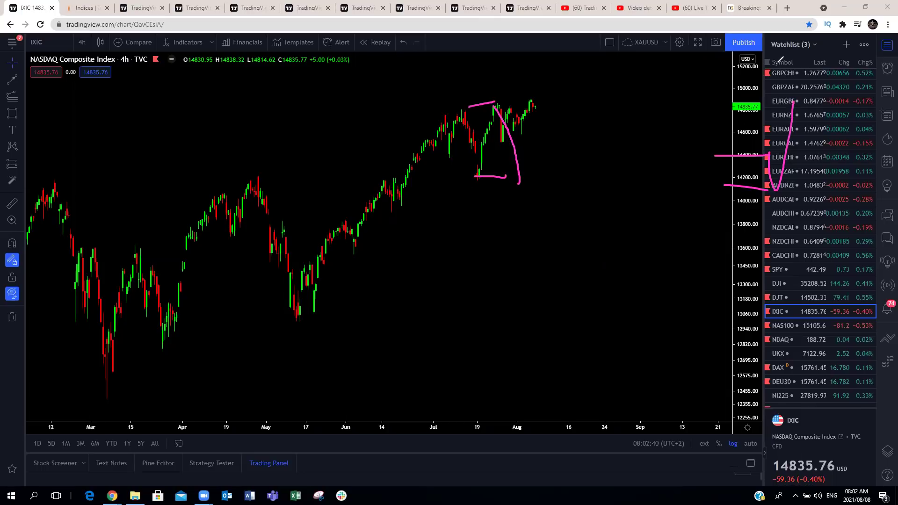
{"action": "key", "text": "Escape"}
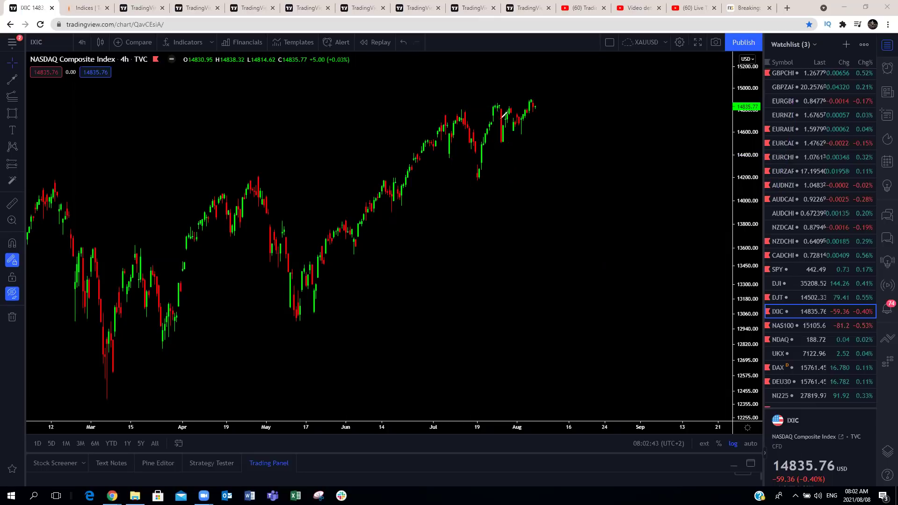
- Frame the late-July to early-August IXIC range in magenta, project a dip to its base and a steep rise, and clear the drawings
{"action": "left_click_drag", "start_coordinate": [535, 103], "coordinate": [546, 148]}
{"action": "left_click_drag", "start_coordinate": [494, 103], "coordinate": [525, 103]}
{"action": "left_click_drag", "start_coordinate": [539, 140], "coordinate": [555, 59]}
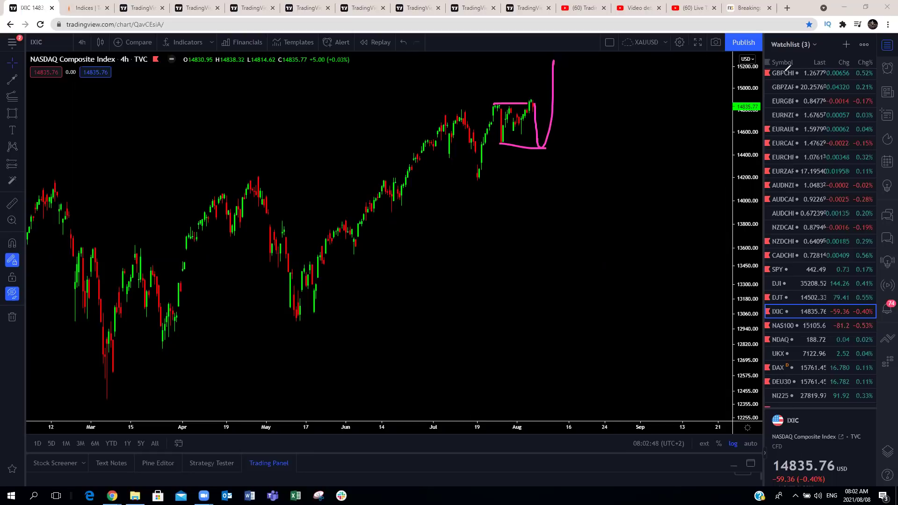
{"action": "key", "text": "Escape"}
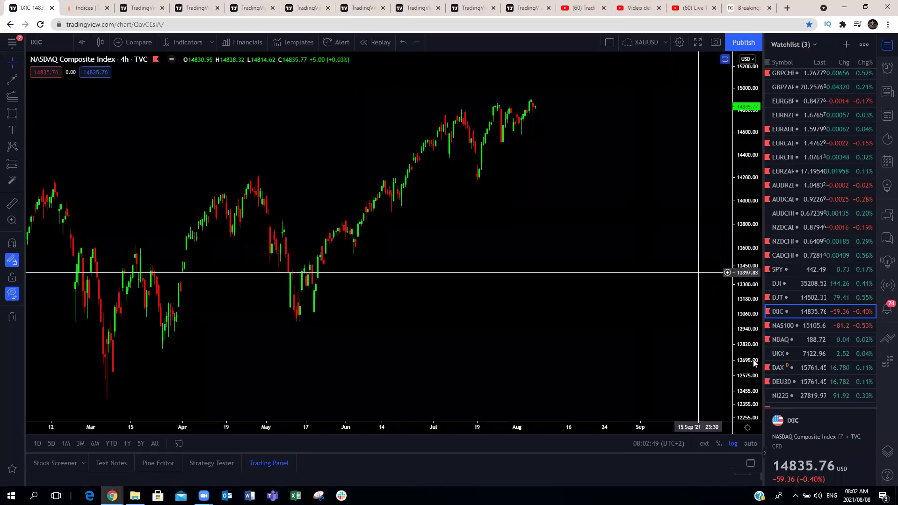
- Load UKX on the live chart, trace the July drop and recovery in magenta, and sketch a continuation higher from the August high
{"action": "left_click", "coordinate": [787, 354]}
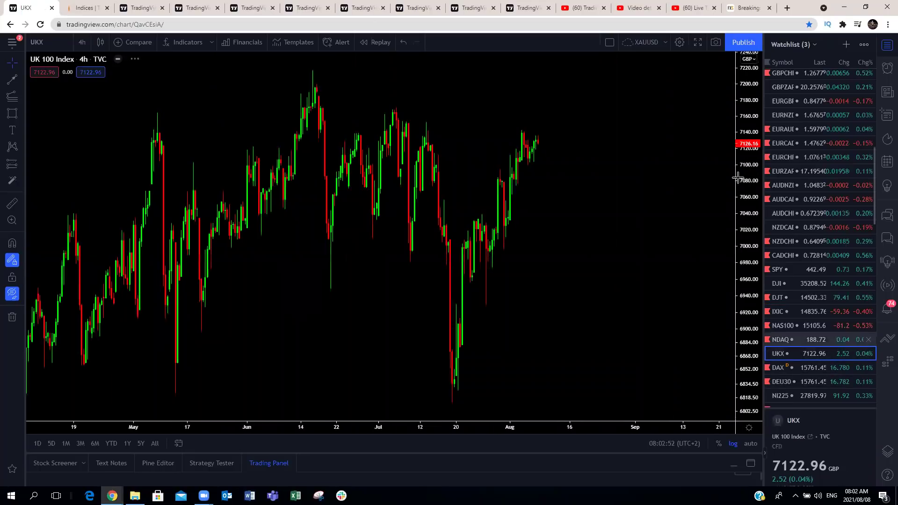
{"action": "scroll", "coordinate": [711, 225], "scroll_direction": "down", "scroll_amount": 3}
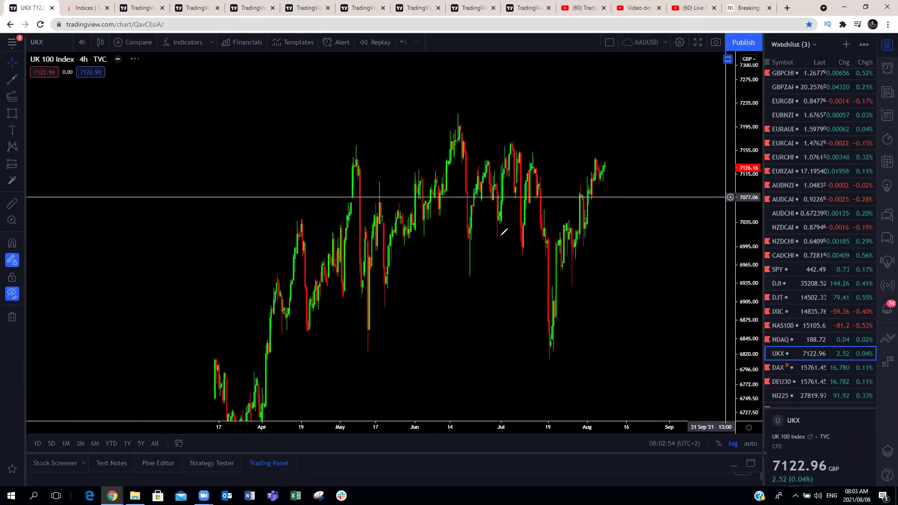
{"action": "left_click_drag", "start_coordinate": [467, 273], "coordinate": [535, 172]}
{"action": "mouse_move", "coordinate": [514, 136]}
{"action": "left_mouse_down"}
{"action": "mouse_move", "coordinate": [538, 316]}
{"action": "mouse_move", "coordinate": [563, 305]}
{"action": "mouse_move", "coordinate": [596, 152]}
{"action": "left_mouse_up"}
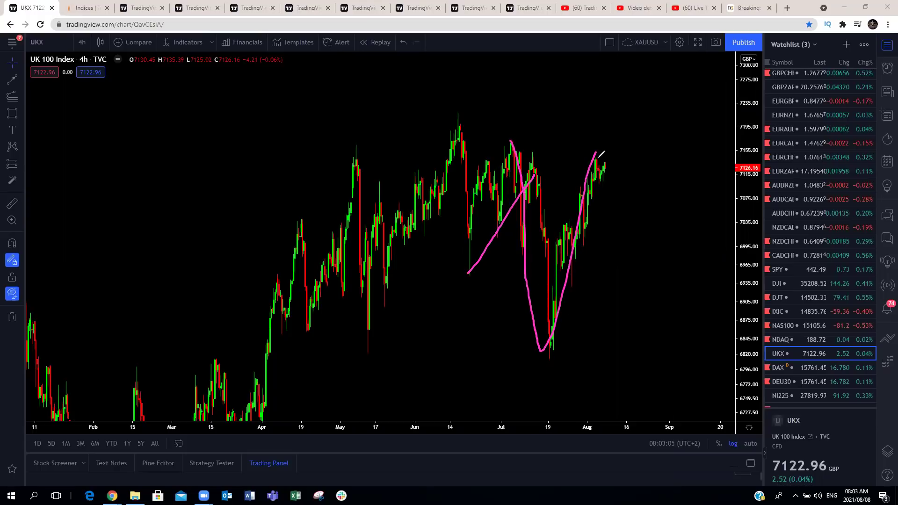
{"action": "mouse_move", "coordinate": [598, 162]}
{"action": "left_mouse_down"}
{"action": "mouse_move", "coordinate": [607, 164]}
{"action": "mouse_move", "coordinate": [608, 194]}
{"action": "mouse_move", "coordinate": [611, 160]}
{"action": "mouse_move", "coordinate": [619, 168]}
{"action": "mouse_move", "coordinate": [617, 202]}
{"action": "mouse_move", "coordinate": [631, 123]}
{"action": "left_mouse_up"}
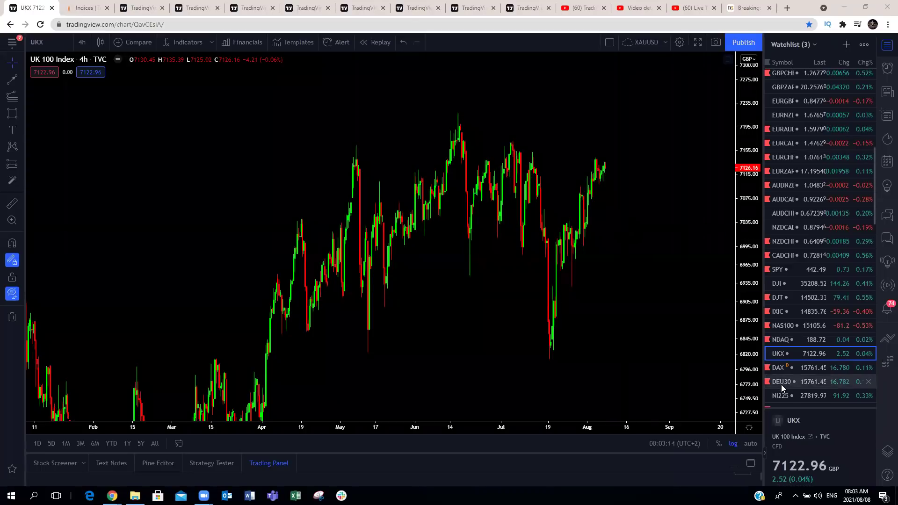
- Load DAX on the live chart and outline the June–July correction with magenta swing and boundary lines
{"action": "left_click", "coordinate": [778, 367]}
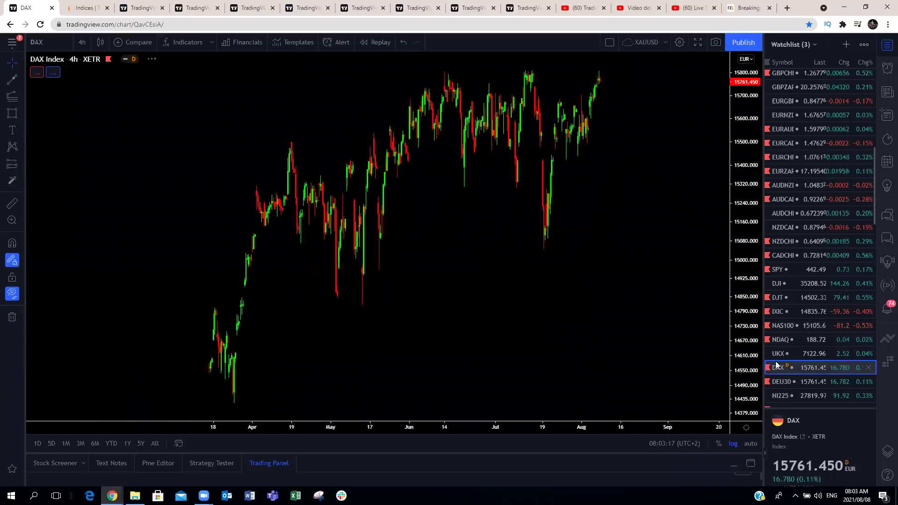
{"action": "left_click_drag", "start_coordinate": [609, 280], "coordinate": [517, 394]}
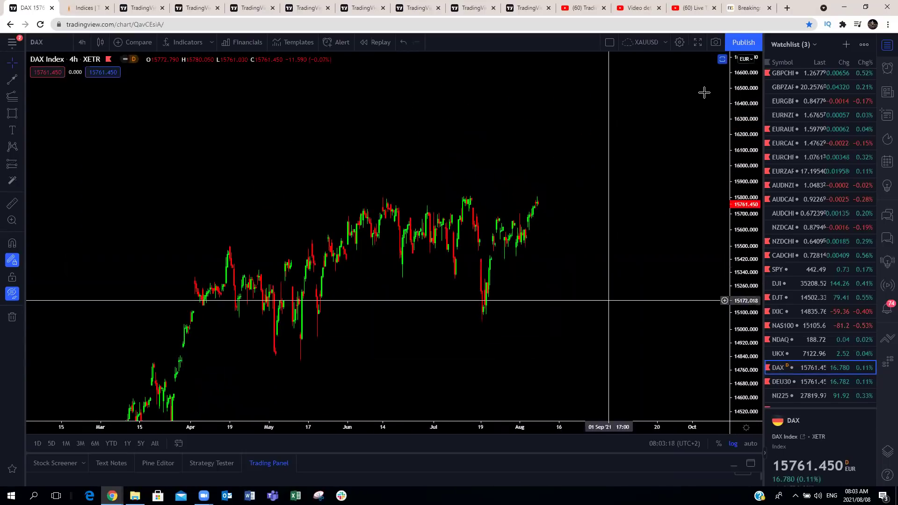
{"action": "mouse_move", "coordinate": [383, 194]}
{"action": "left_mouse_down"}
{"action": "mouse_move", "coordinate": [401, 276]}
{"action": "mouse_move", "coordinate": [466, 196]}
{"action": "mouse_move", "coordinate": [475, 303]}
{"action": "left_mouse_up"}
{"action": "left_click_drag", "start_coordinate": [401, 276], "coordinate": [479, 308]}
{"action": "left_click_drag", "start_coordinate": [379, 194], "coordinate": [457, 193]}
- Trace the DAX rally from the July low, frame the following consolidation, project a rise above the highs, and clear the drawings
{"action": "mouse_move", "coordinate": [483, 316]}
{"action": "left_mouse_down"}
{"action": "mouse_move", "coordinate": [501, 223]}
{"action": "mouse_move", "coordinate": [511, 246]}
{"action": "mouse_move", "coordinate": [521, 216]}
{"action": "left_mouse_up"}
{"action": "left_click_drag", "start_coordinate": [498, 253], "coordinate": [530, 254]}
{"action": "left_click_drag", "start_coordinate": [505, 215], "coordinate": [523, 215]}
{"action": "left_click_drag", "start_coordinate": [528, 253], "coordinate": [557, 164]}
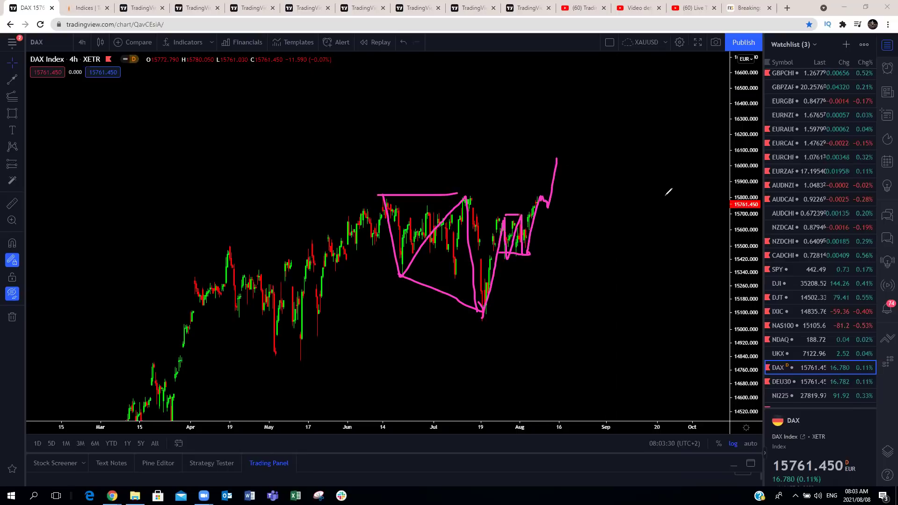
{"action": "key", "text": "Escape"}
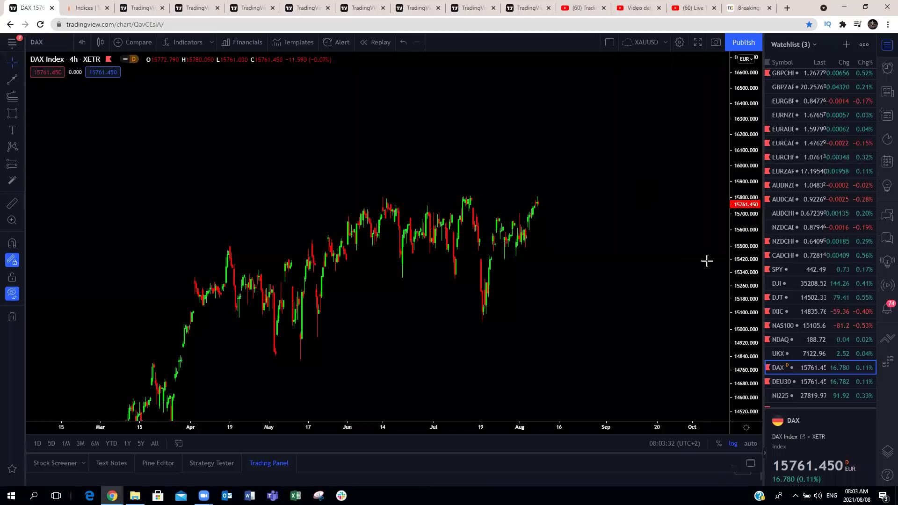
- Load NI225 on the live chart and fit its rise since November and the 2021 decline into view
{"action": "scroll", "coordinate": [780, 331], "scroll_direction": "down", "scroll_amount": 2}
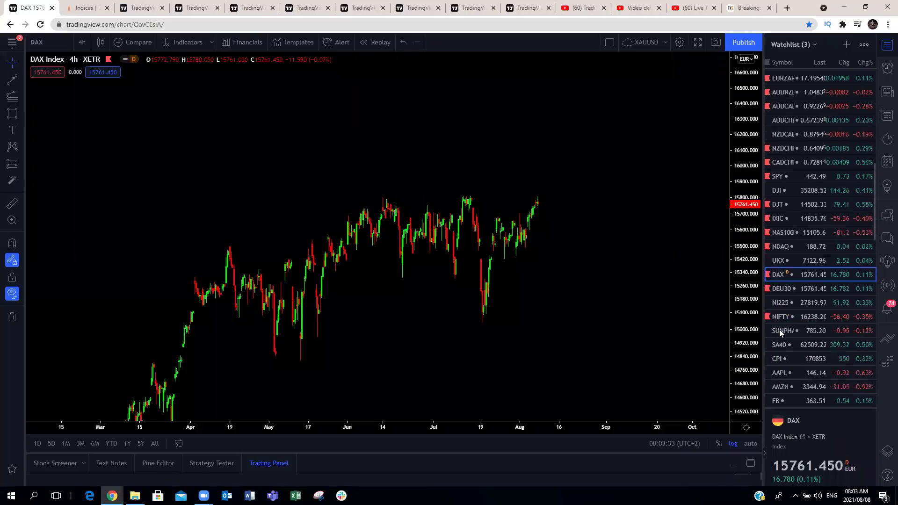
{"action": "left_click", "coordinate": [784, 303]}
{"action": "left_click_drag", "start_coordinate": [738, 132], "coordinate": [632, 218]}
{"action": "scroll", "coordinate": [629, 220], "scroll_direction": "down", "scroll_amount": 3}
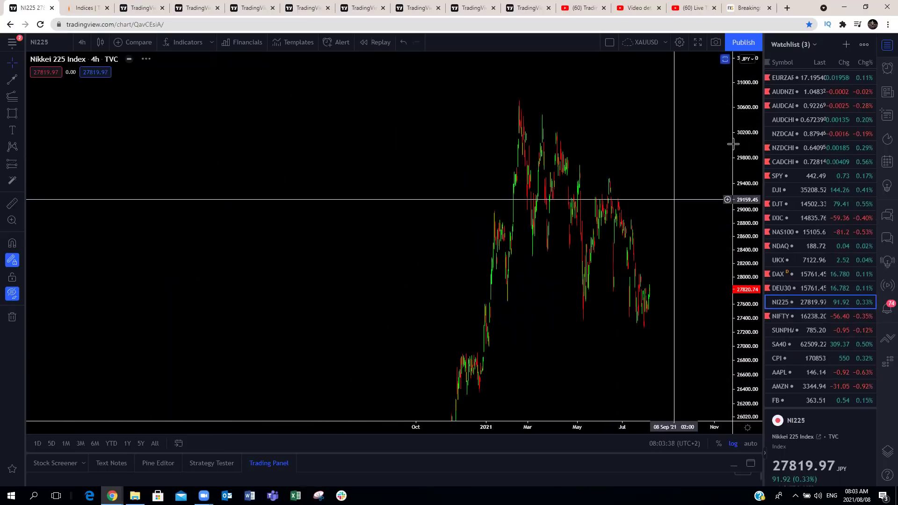
{"action": "left_click_drag", "start_coordinate": [751, 201], "coordinate": [748, 243]}
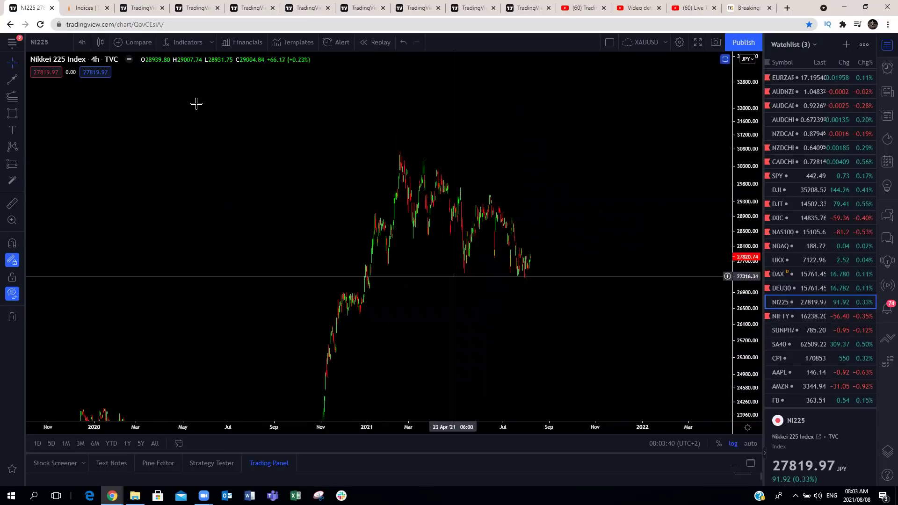
- Open the published 4-hour Nikkei chart, trace the final drop and projected rise in magenta, and sketch the W-X-Y correction and latest range in yellow
{"action": "left_click", "coordinate": [85, 7]}
{"action": "scroll", "coordinate": [517, 344], "scroll_direction": "down", "scroll_amount": 3}
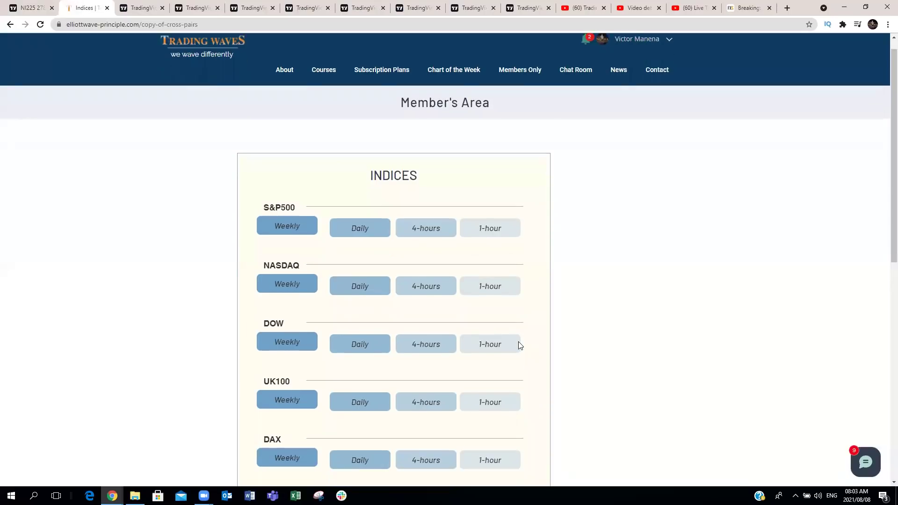
{"action": "left_click", "coordinate": [439, 393]}
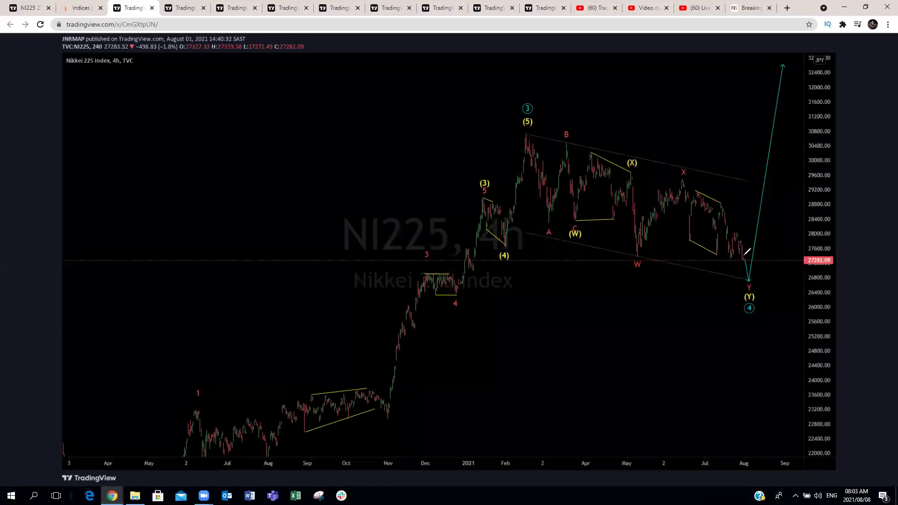
{"action": "mouse_move", "coordinate": [741, 252]}
{"action": "left_mouse_down"}
{"action": "mouse_move", "coordinate": [752, 282]}
{"action": "mouse_move", "coordinate": [776, 152]}
{"action": "left_mouse_up"}
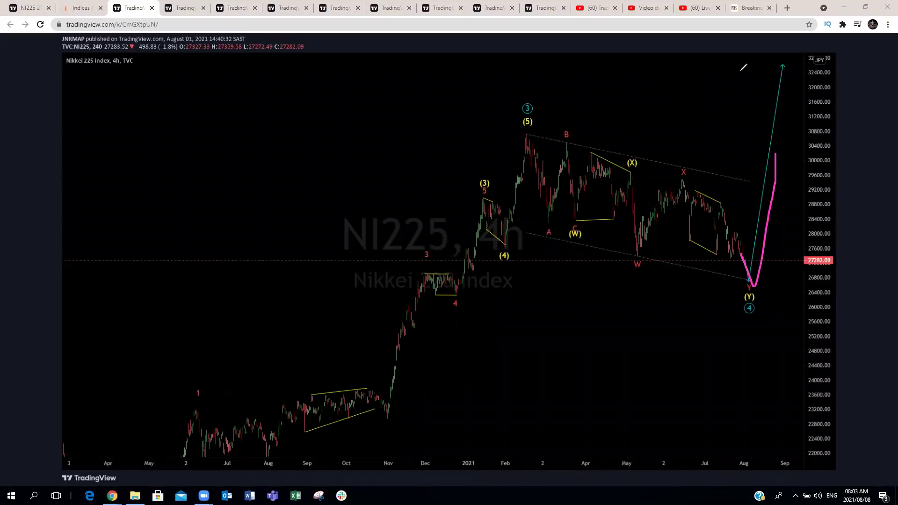
{"action": "mouse_move", "coordinate": [554, 161]}
{"action": "left_mouse_down"}
{"action": "mouse_move", "coordinate": [577, 224]}
{"action": "mouse_move", "coordinate": [623, 167]}
{"action": "mouse_move", "coordinate": [653, 198]}
{"action": "mouse_move", "coordinate": [699, 279]}
{"action": "mouse_move", "coordinate": [734, 147]}
{"action": "left_mouse_up"}
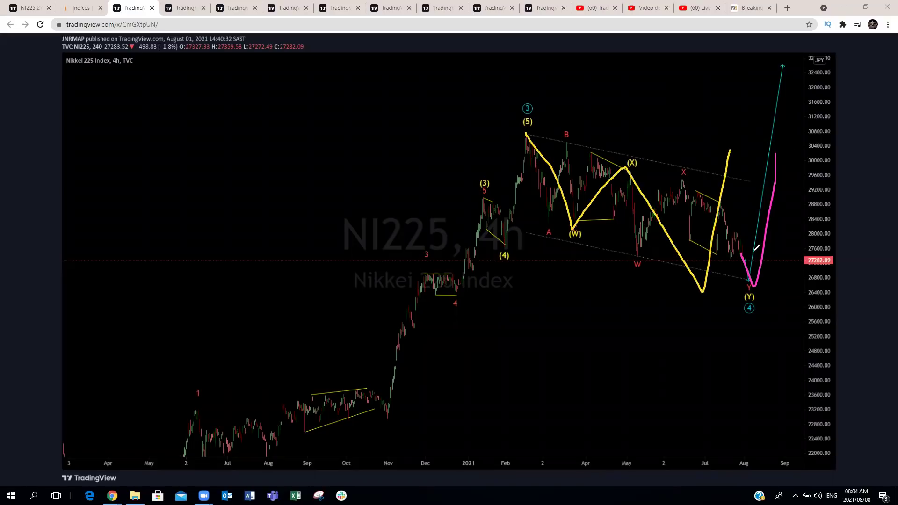
{"action": "mouse_move", "coordinate": [731, 255]}
{"action": "left_mouse_down"}
{"action": "mouse_move", "coordinate": [744, 239]}
{"action": "mouse_move", "coordinate": [745, 259]}
{"action": "mouse_move", "coordinate": [754, 235]}
{"action": "mouse_move", "coordinate": [758, 278]}
{"action": "mouse_move", "coordinate": [773, 199]}
{"action": "left_mouse_up"}
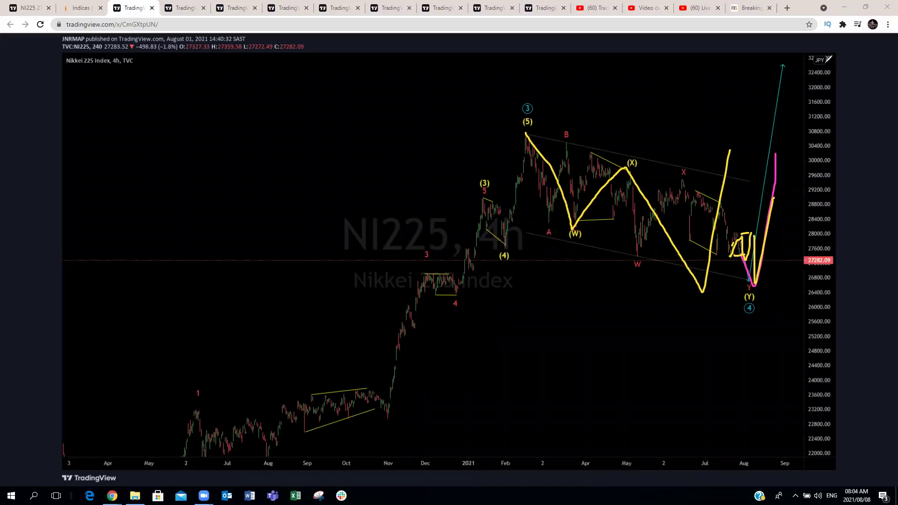
- Erase the Nikkei markings, sketch sideways action with a rise in yellow and a decline in red, and clear them on the live NI225 chart
{"action": "key", "text": "e"}
{"action": "mouse_move", "coordinate": [733, 242]}
{"action": "left_mouse_down"}
{"action": "mouse_move", "coordinate": [755, 250]}
{"action": "mouse_move", "coordinate": [762, 243]}
{"action": "mouse_move", "coordinate": [773, 168]}
{"action": "left_mouse_up"}
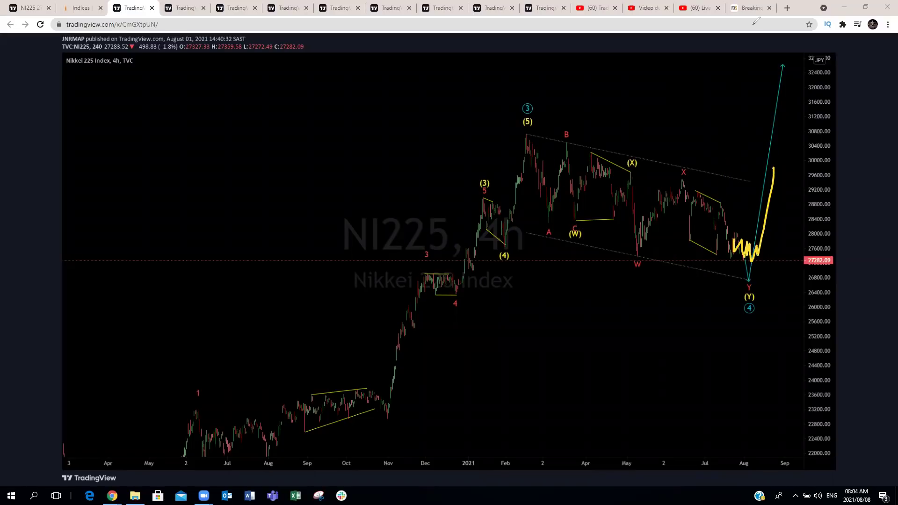
{"action": "mouse_move", "coordinate": [747, 269]}
{"action": "left_mouse_down"}
{"action": "mouse_move", "coordinate": [761, 264]}
{"action": "mouse_move", "coordinate": [749, 304]}
{"action": "left_mouse_up"}
{"action": "mouse_move", "coordinate": [748, 234]}
{"action": "left_mouse_down"}
{"action": "mouse_move", "coordinate": [763, 252]}
{"action": "mouse_move", "coordinate": [732, 259]}
{"action": "mouse_move", "coordinate": [747, 264]}
{"action": "left_mouse_up"}
{"action": "left_click", "coordinate": [31, 9]}
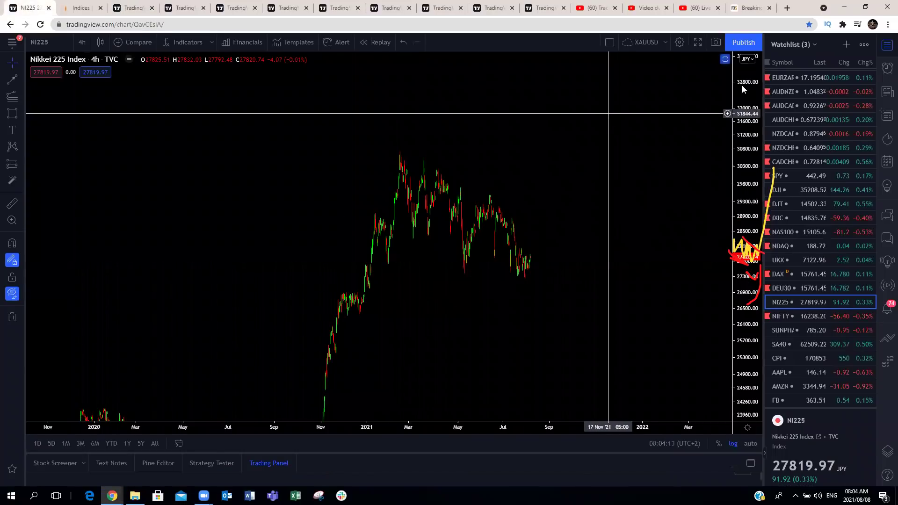
{"action": "key", "text": "Escape"}
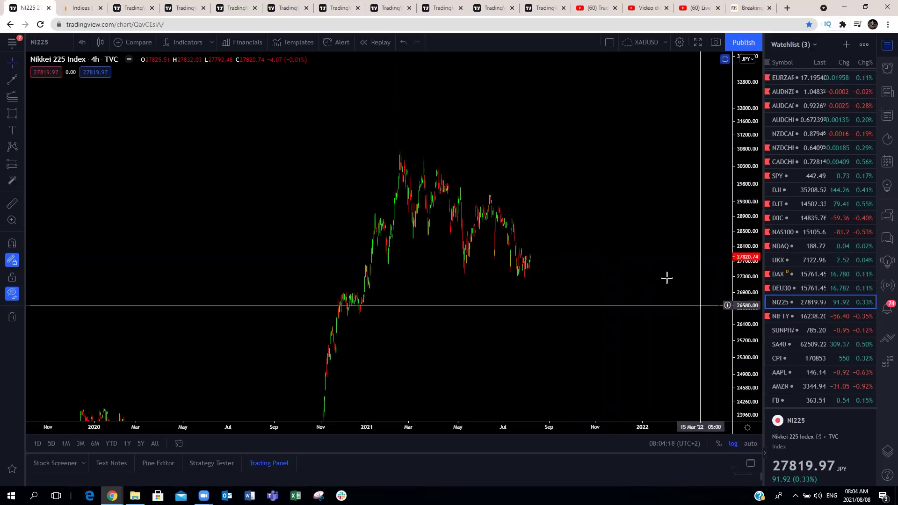
- Load NIFTY on the live chart and trace the June–July sideways swings in red
{"action": "left_click", "coordinate": [785, 315]}
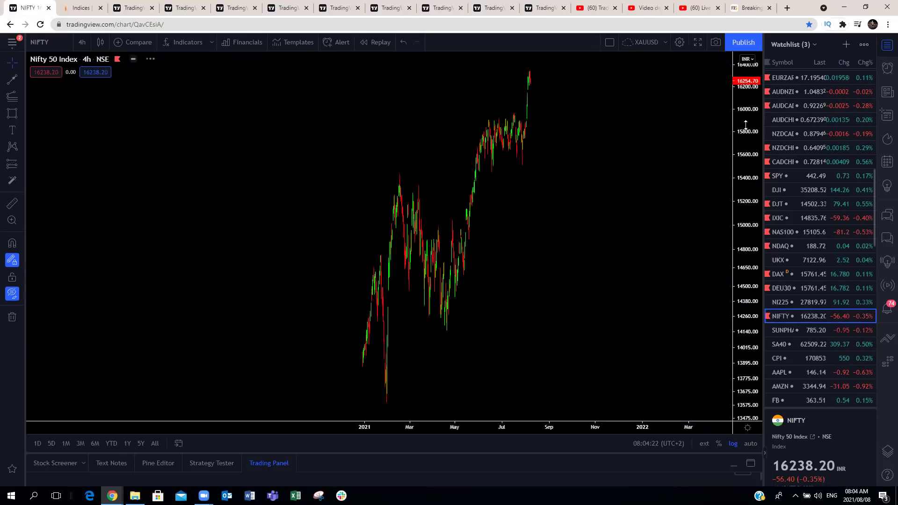
{"action": "left_click_drag", "start_coordinate": [745, 125], "coordinate": [684, 190]}
{"action": "scroll", "coordinate": [663, 108], "scroll_direction": "up", "scroll_amount": 2}
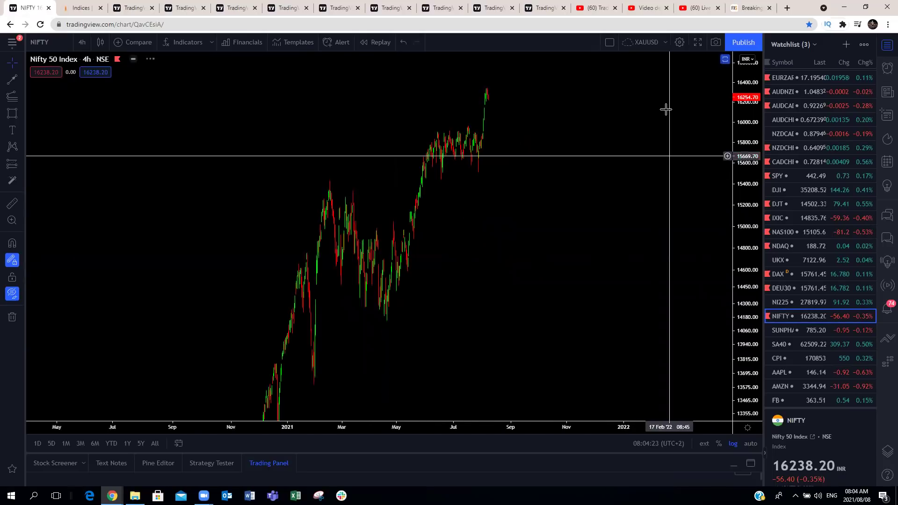
{"action": "mouse_move", "coordinate": [433, 134]}
{"action": "left_mouse_down"}
{"action": "mouse_move", "coordinate": [457, 145]}
{"action": "mouse_move", "coordinate": [458, 125]}
{"action": "mouse_move", "coordinate": [478, 172]}
{"action": "left_mouse_up"}
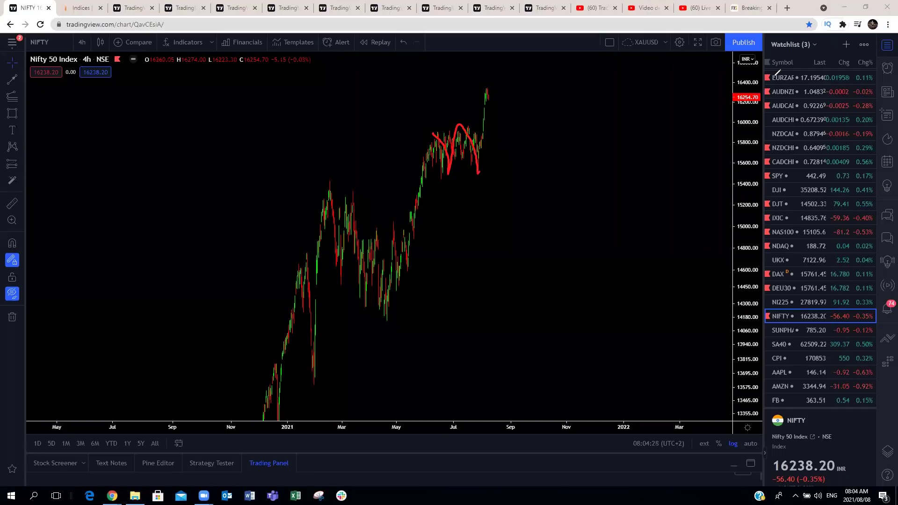
- Redraw the NIFTY June–July consolidation as a yellow box with inner swings, and trace the breakout, a brief pause, and a further rise
{"action": "mouse_move", "coordinate": [435, 131]}
{"action": "left_mouse_down"}
{"action": "mouse_move", "coordinate": [441, 177]}
{"action": "mouse_move", "coordinate": [471, 123]}
{"action": "mouse_move", "coordinate": [476, 172]}
{"action": "mouse_move", "coordinate": [441, 177]}
{"action": "left_mouse_up"}
{"action": "left_click_drag", "start_coordinate": [431, 131], "coordinate": [468, 122]}
{"action": "left_click_drag", "start_coordinate": [480, 177], "coordinate": [511, 46]}
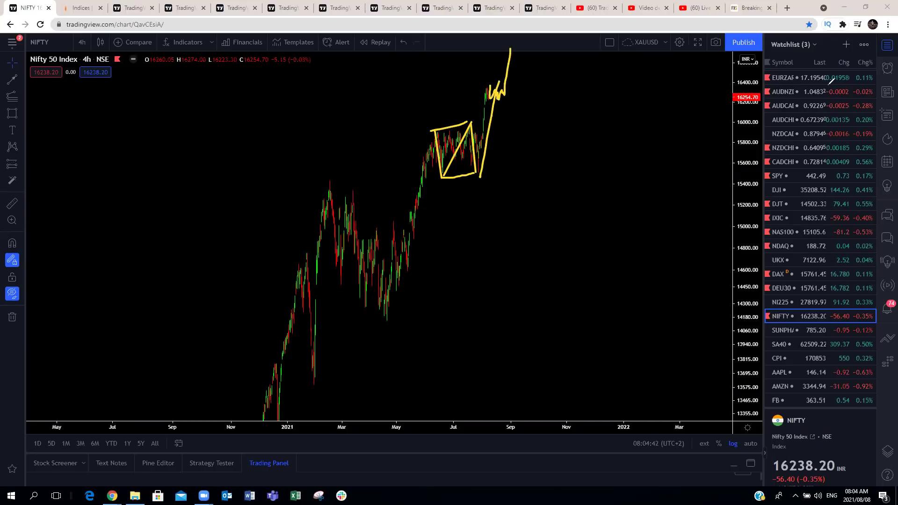